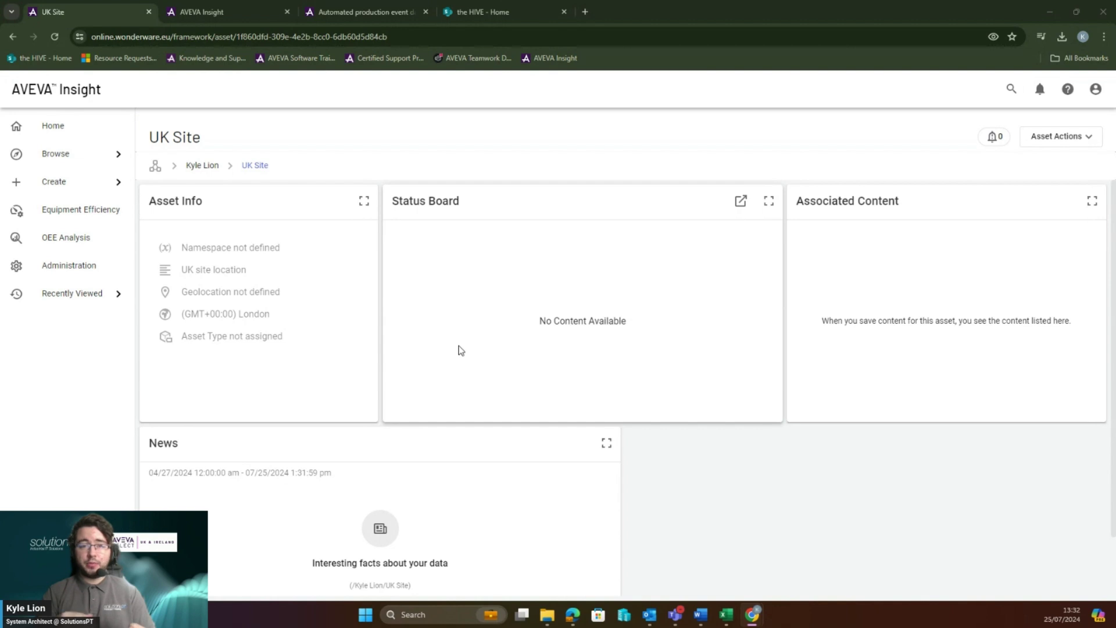
Open the Asset Types list and start a new asset type.
click(117, 154)
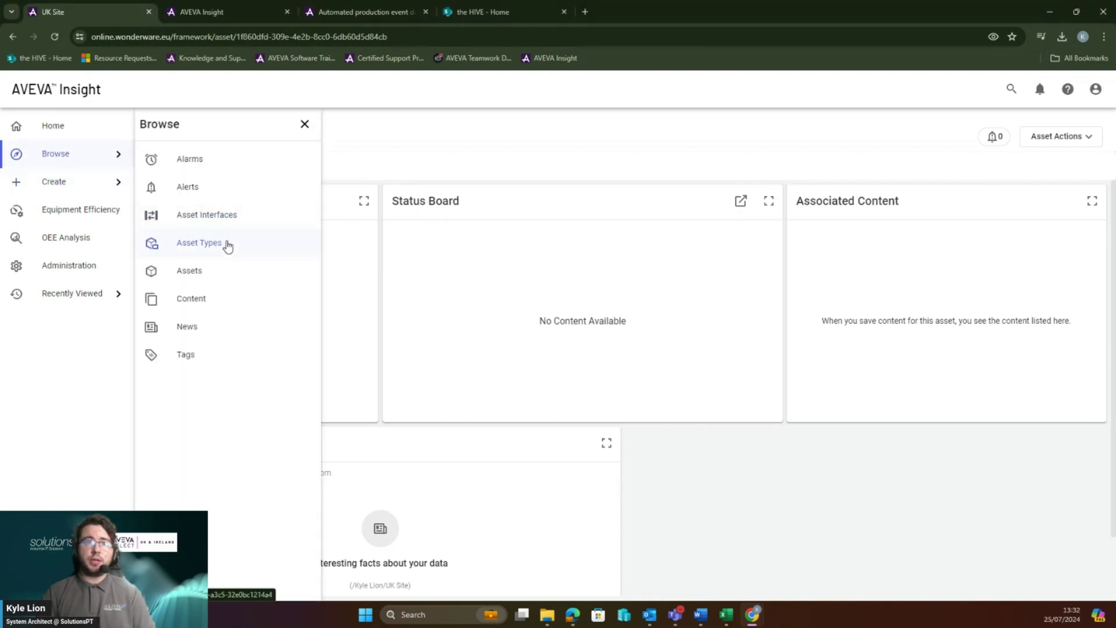
click(199, 243)
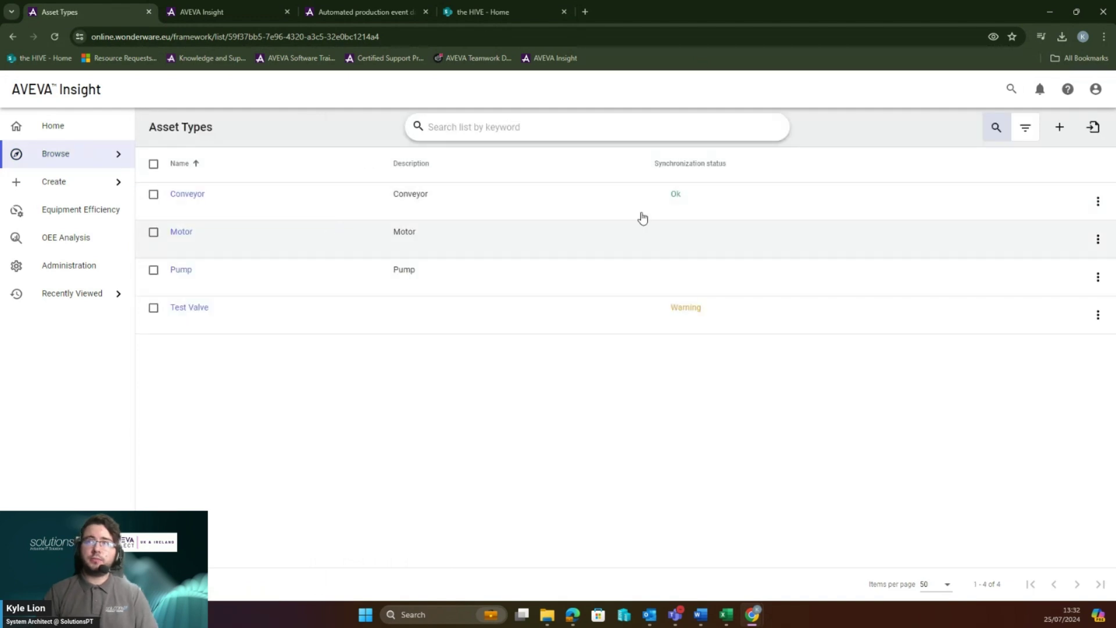
click(1059, 127)
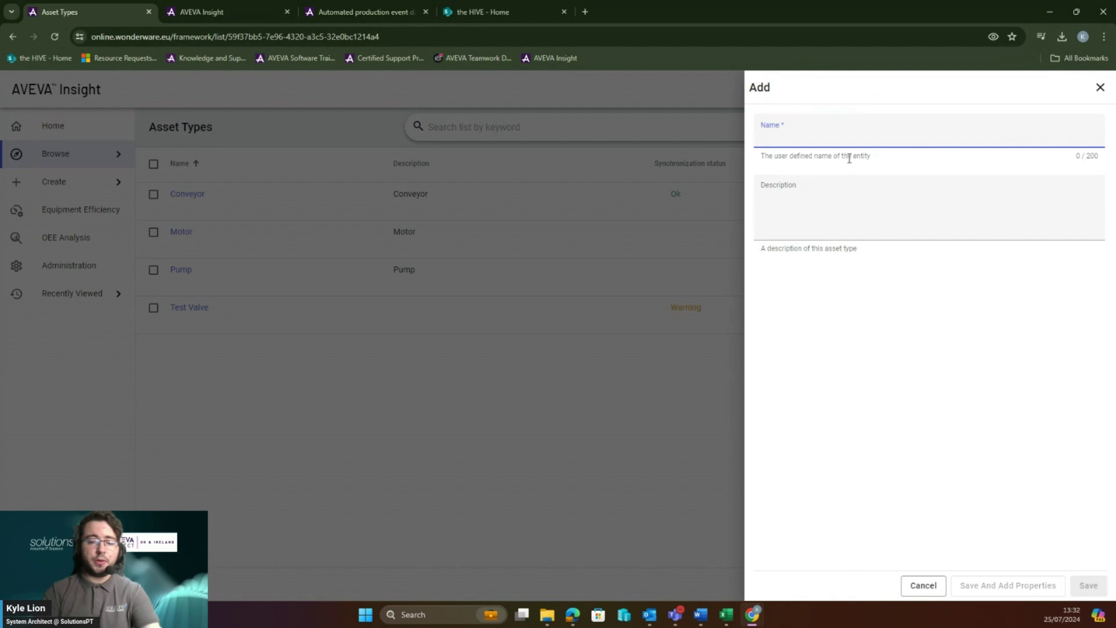
Name the asset type Mixer with description 'A mixer in the UK site'.
text(Mixer)
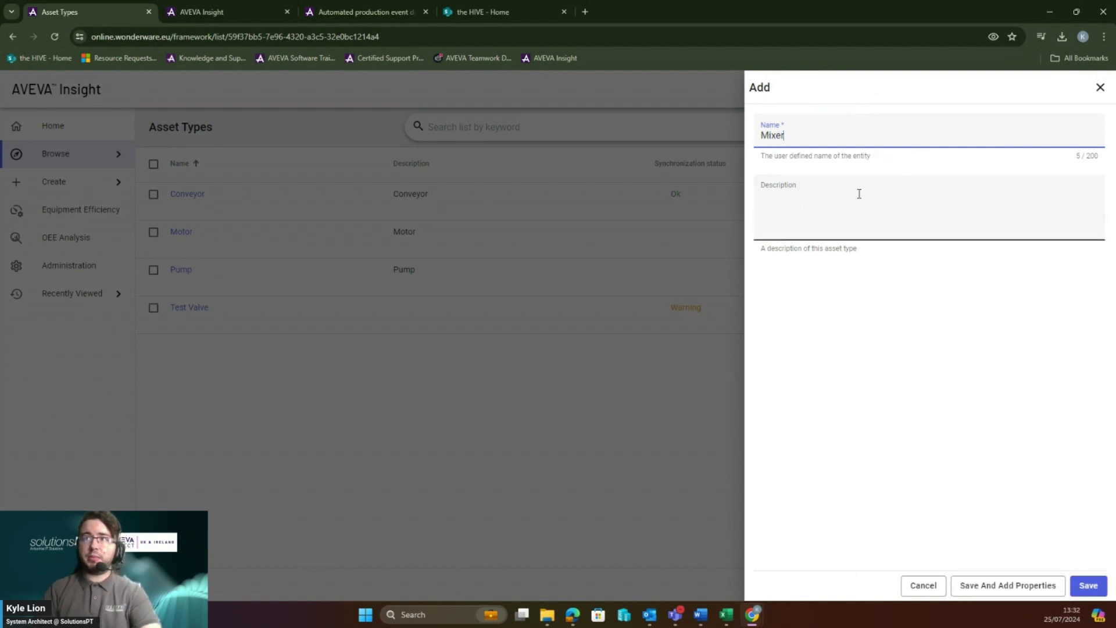
click(859, 193)
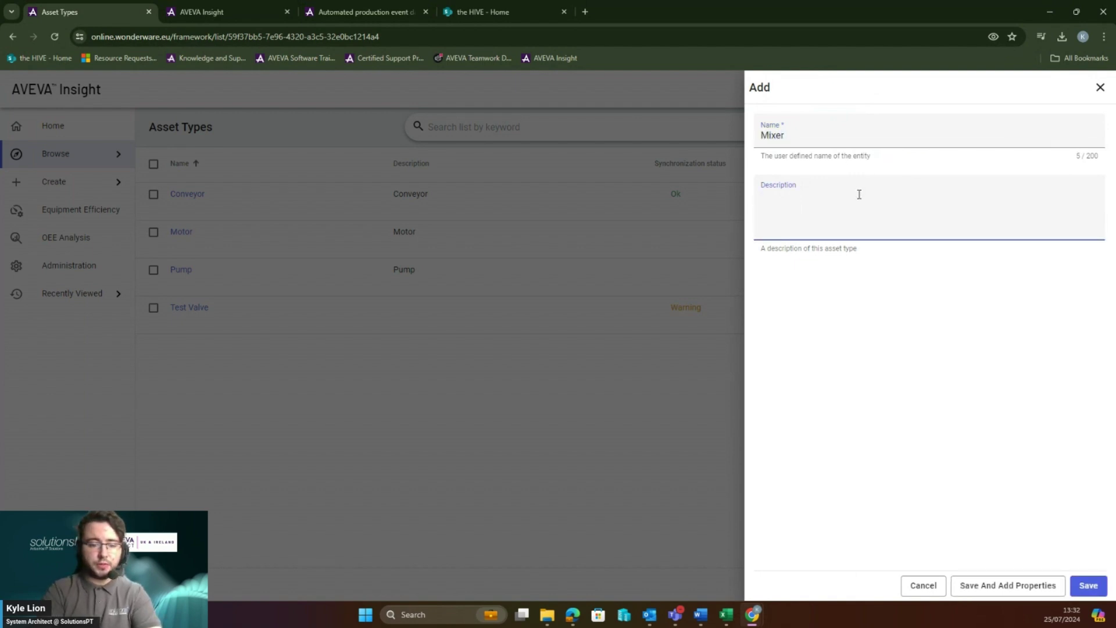
text(A mixer in )
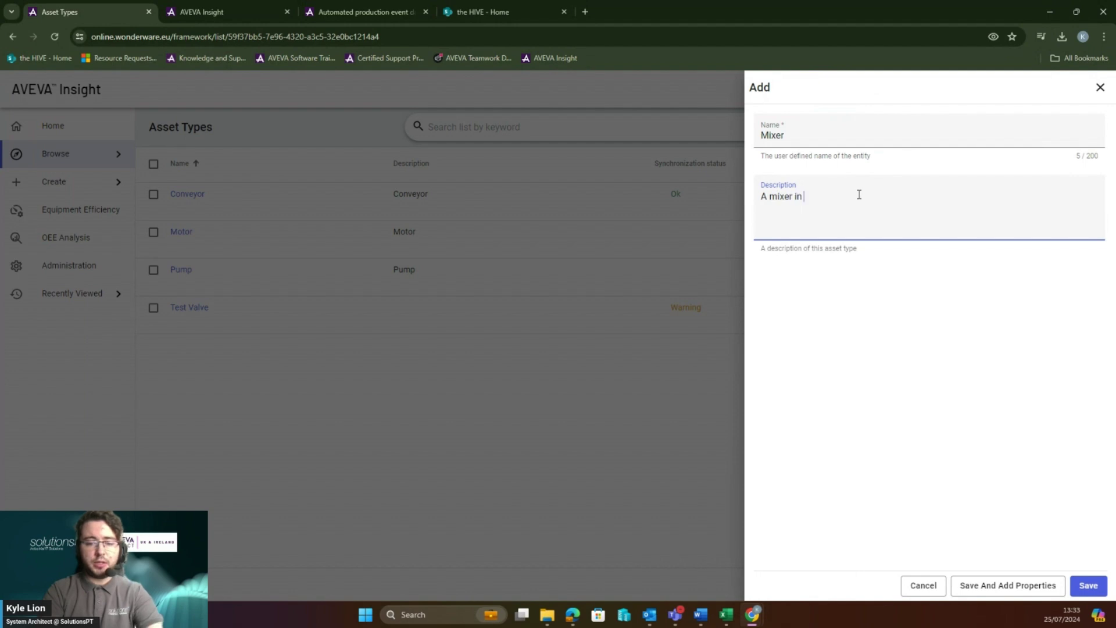
text(the UK site)
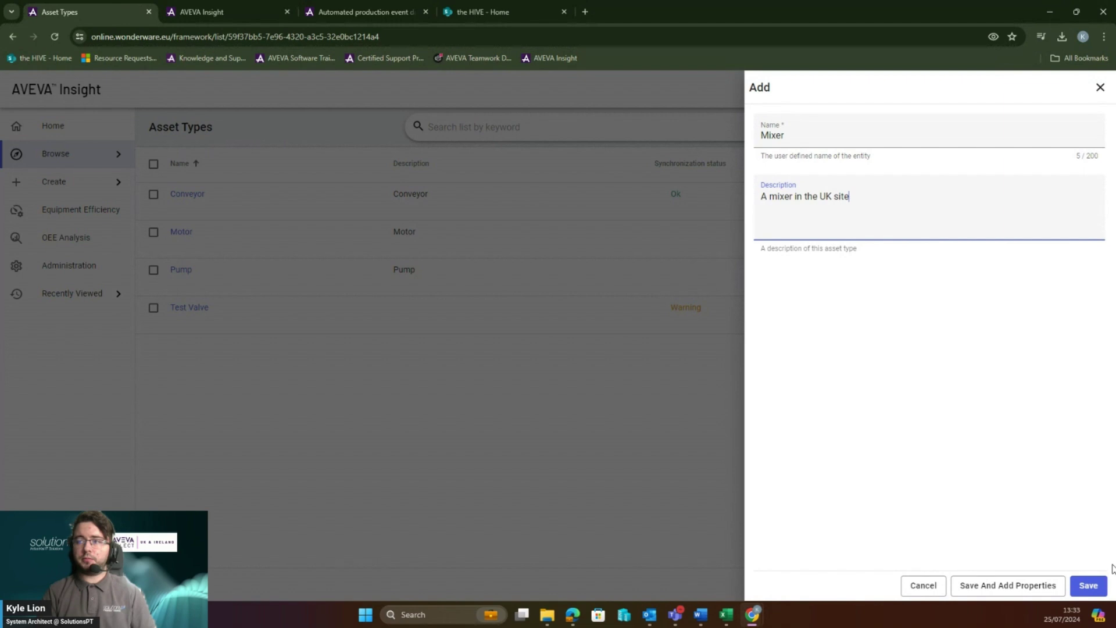
Save Mixer and add a property Level described as 'Current level in the mixer'.
click(1036, 588)
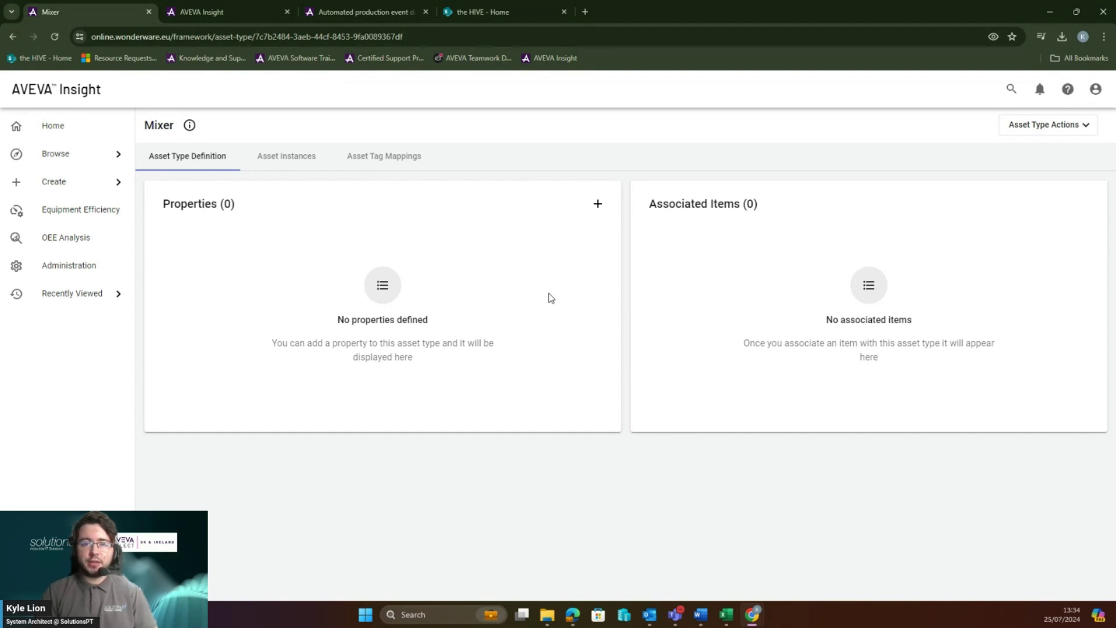
click(599, 206)
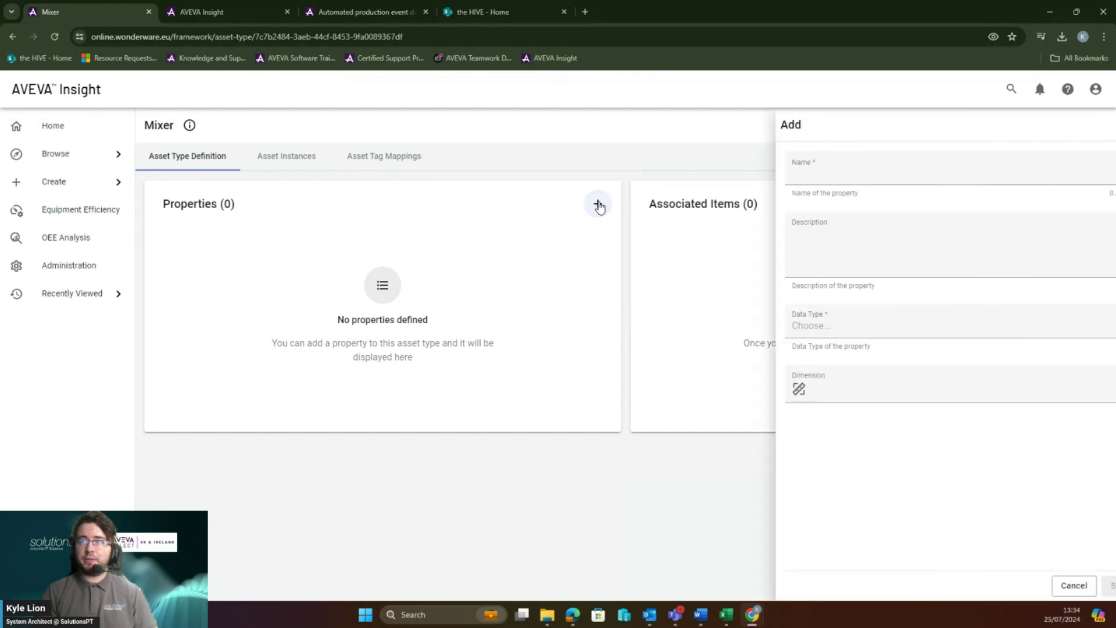
click(810, 170)
text(Level)
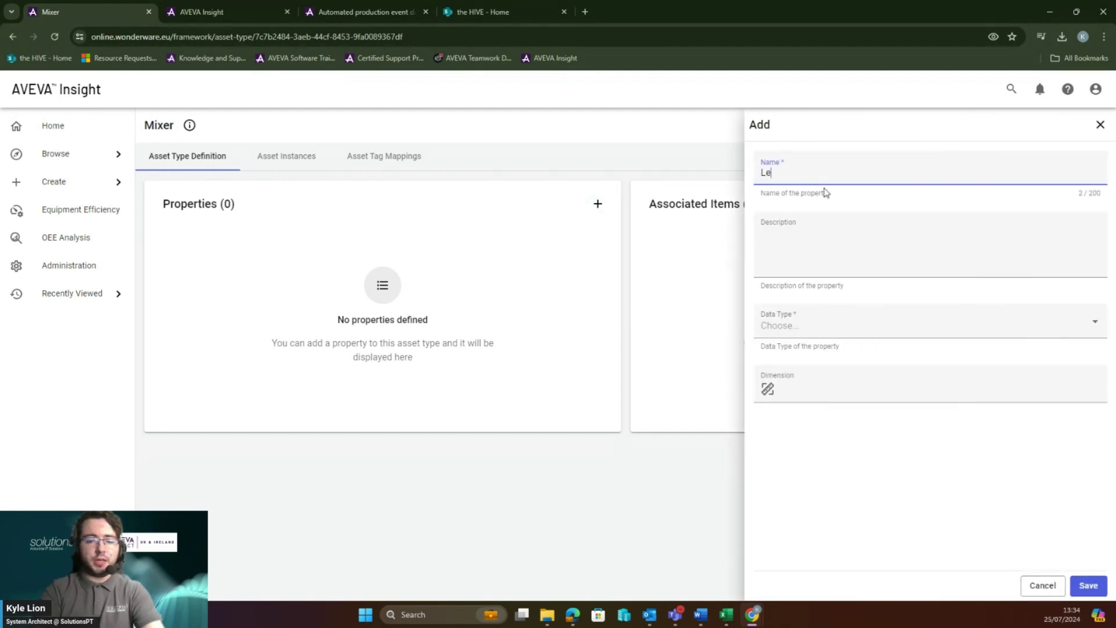
click(819, 249)
text(Current)
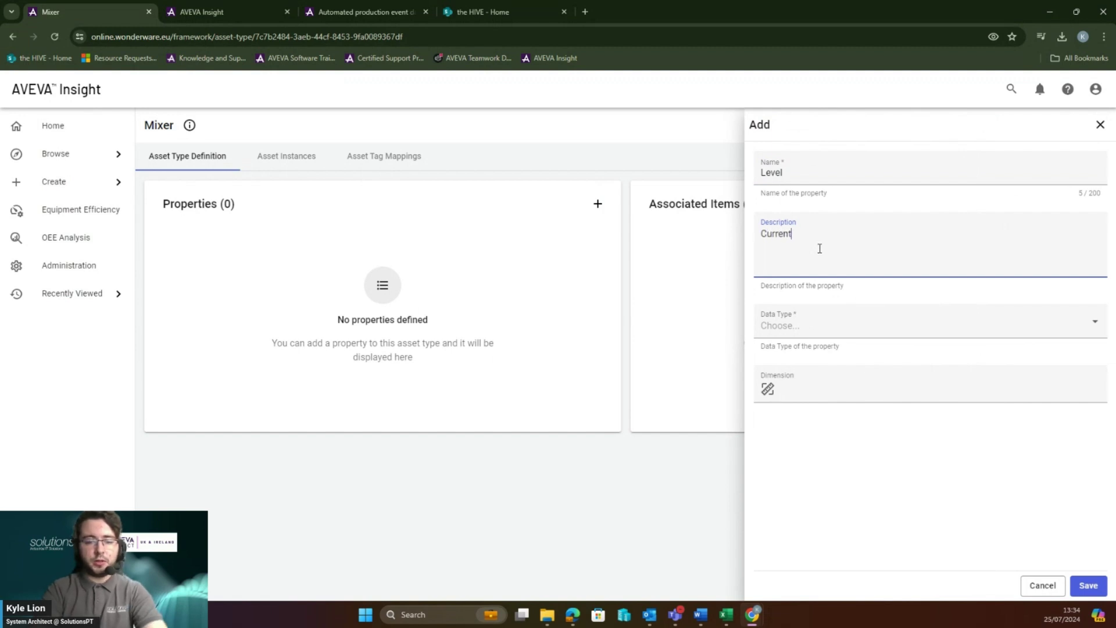
text( level in)
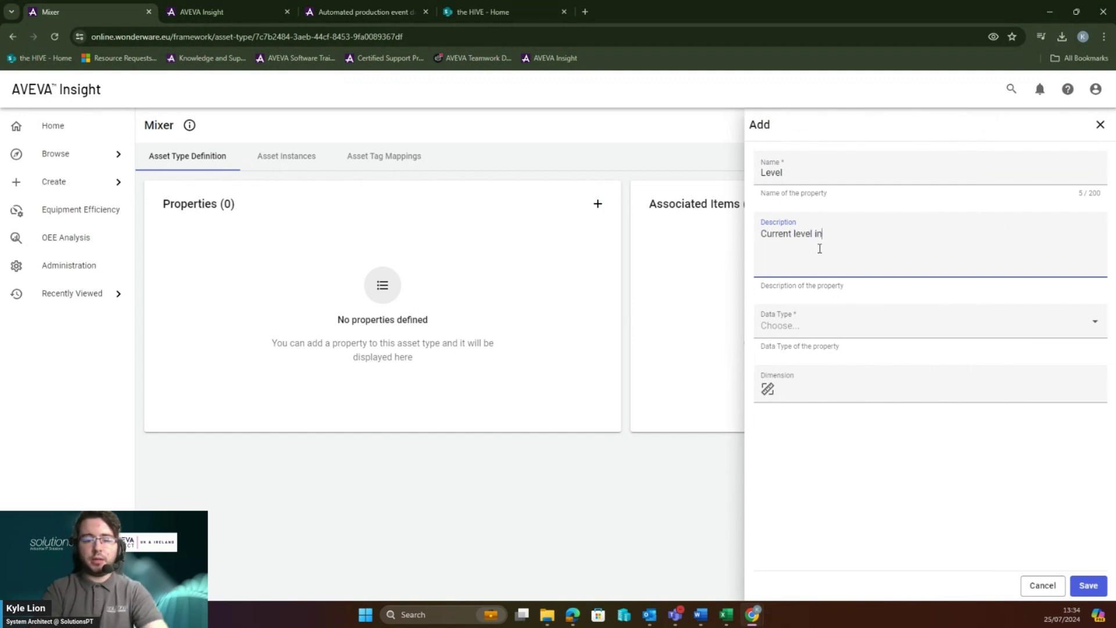
text( the mixer)
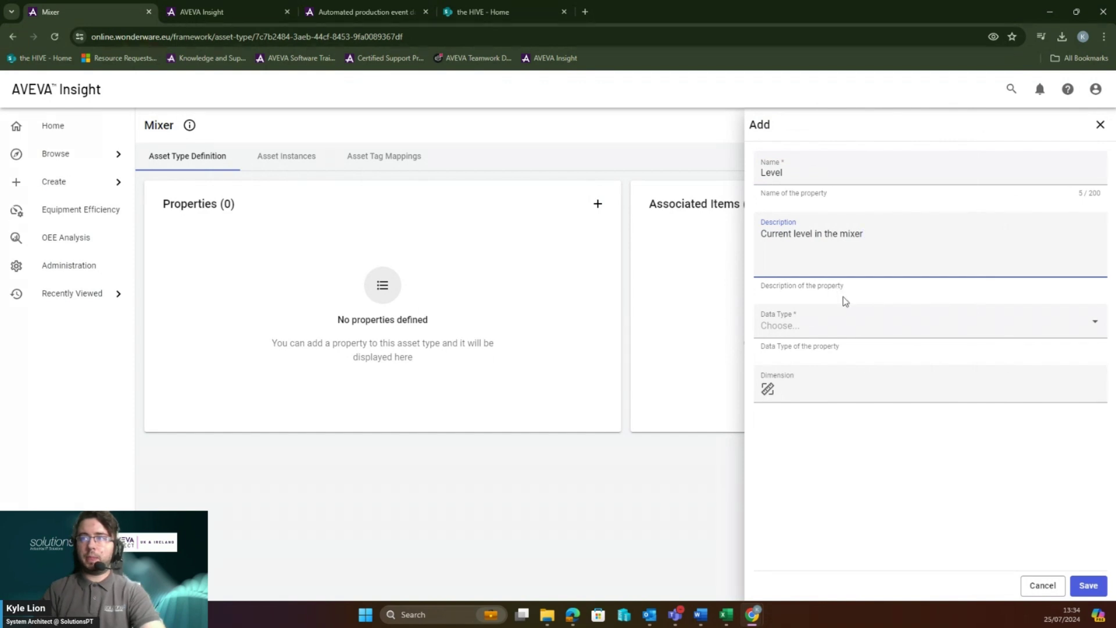
Make Level an Analog property with Volume dimension and save it.
click(872, 335)
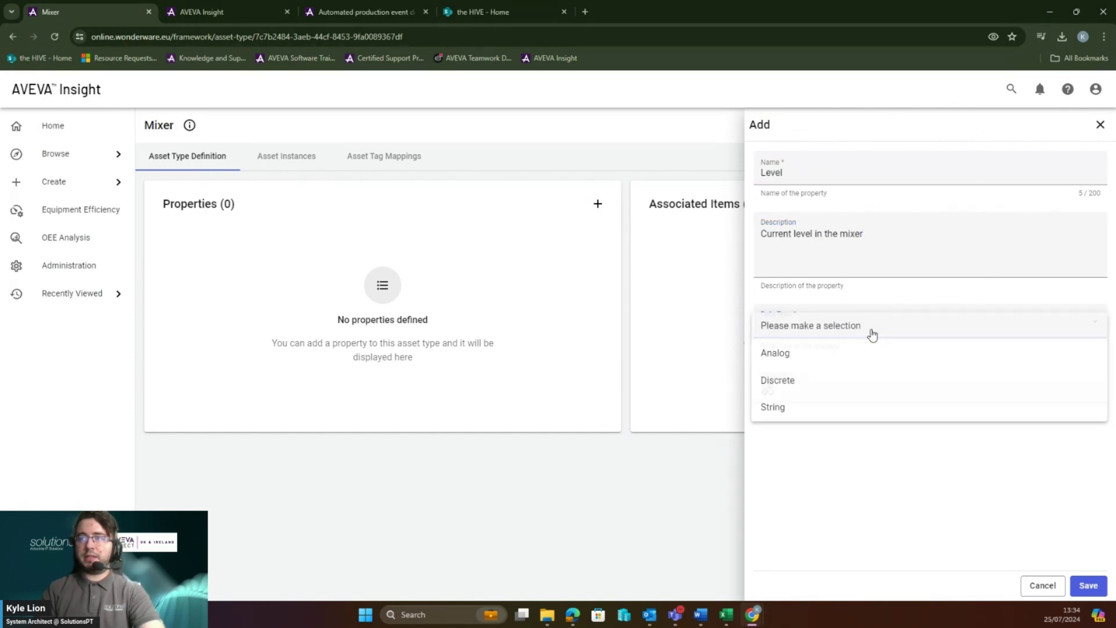
click(814, 365)
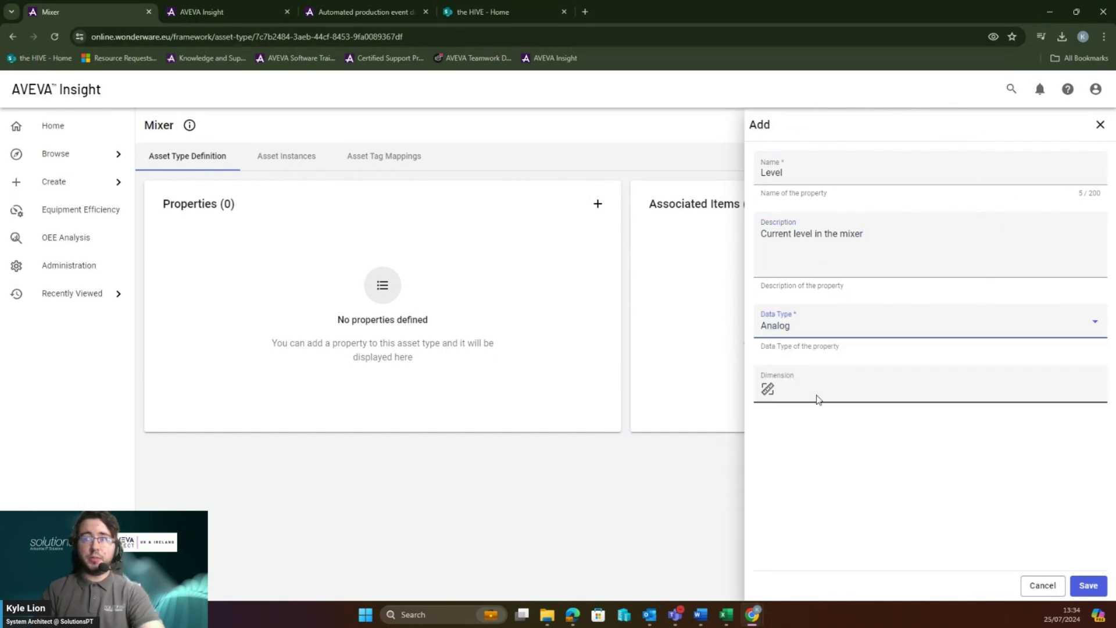
click(810, 390)
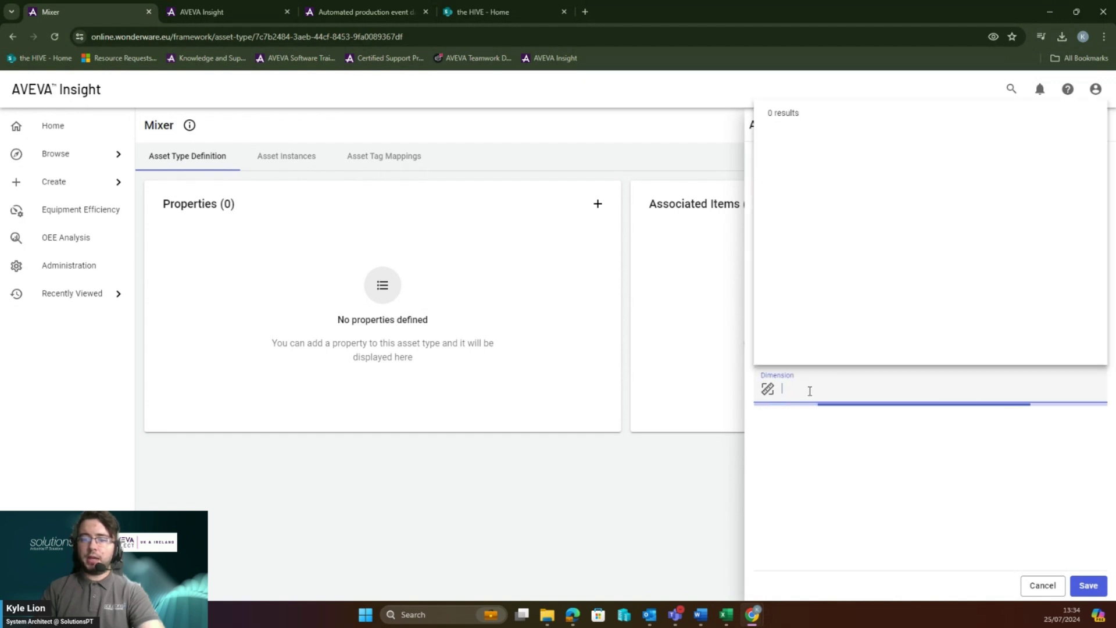
scroll(839, 294, down, 10)
scroll(850, 291, down, 8)
scroll(850, 291, down, 10)
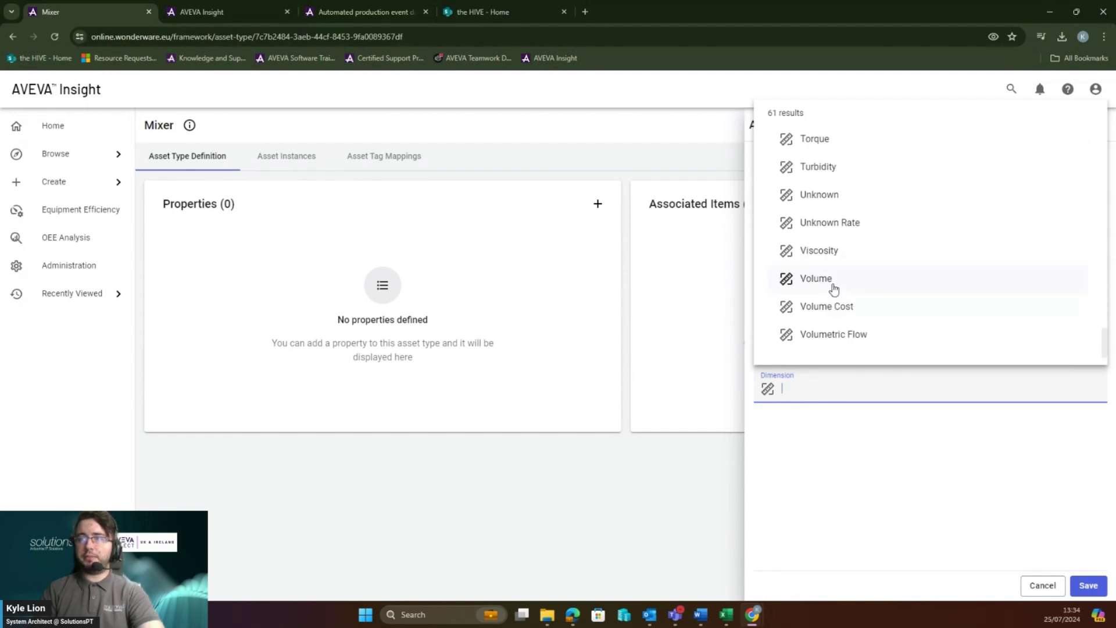
click(832, 288)
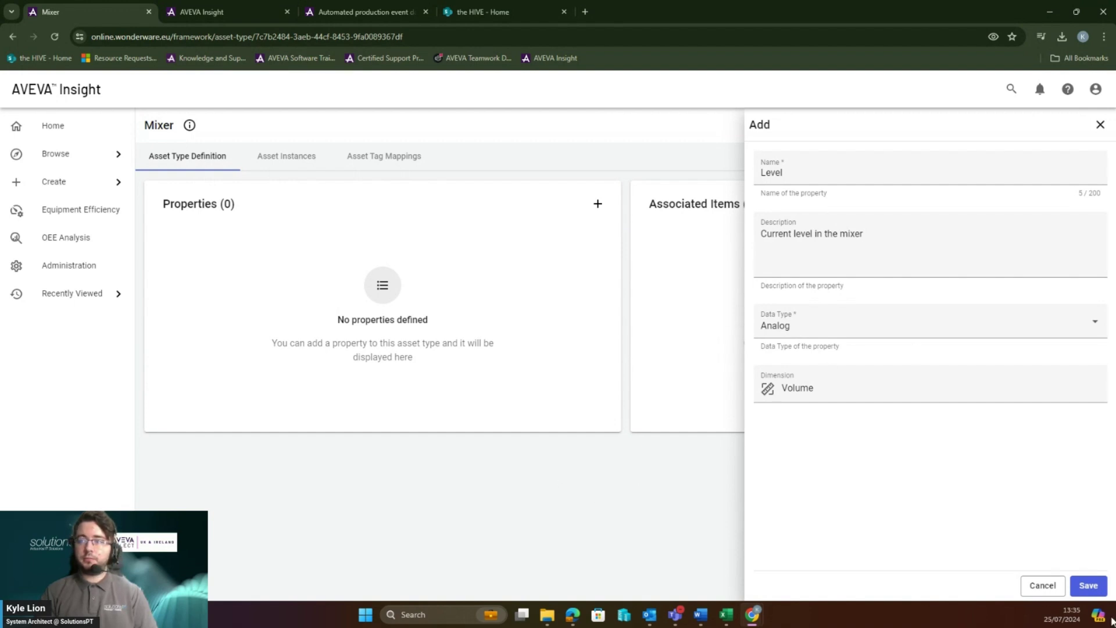
click(1087, 586)
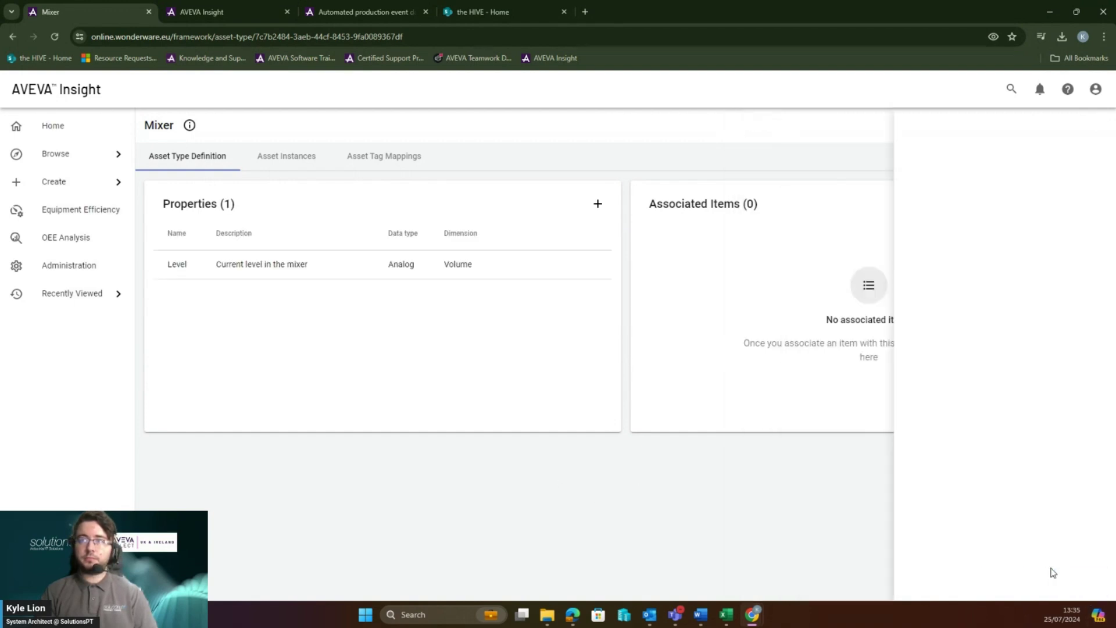
Add a property Temperature described as 'Current temperature in the mixer'.
click(599, 205)
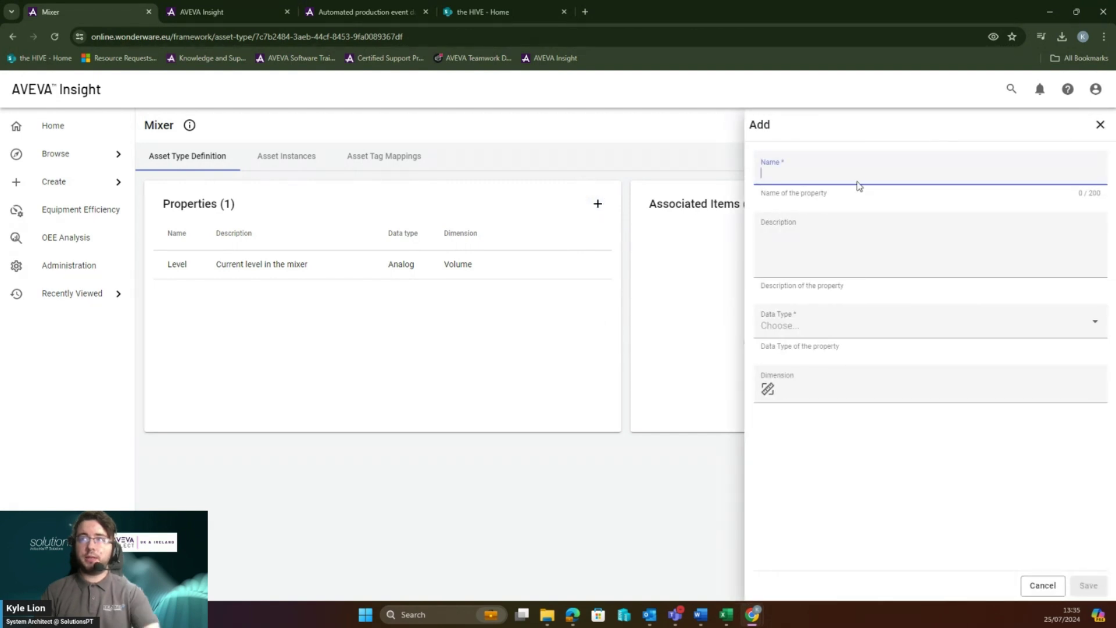
text(Temperature)
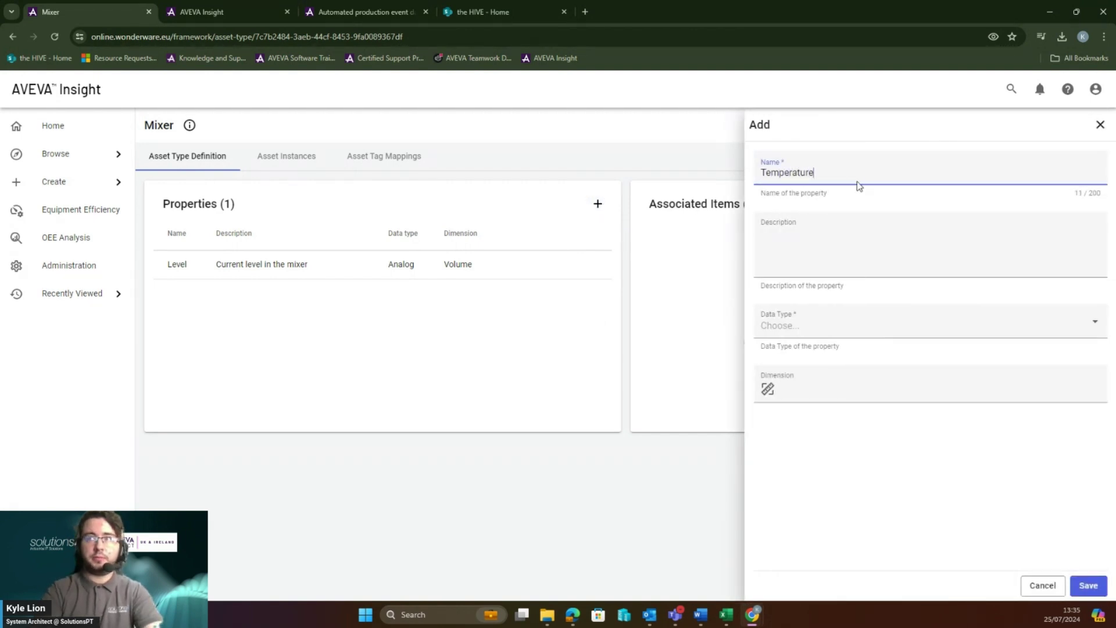
click(842, 238)
text(Current tempera)
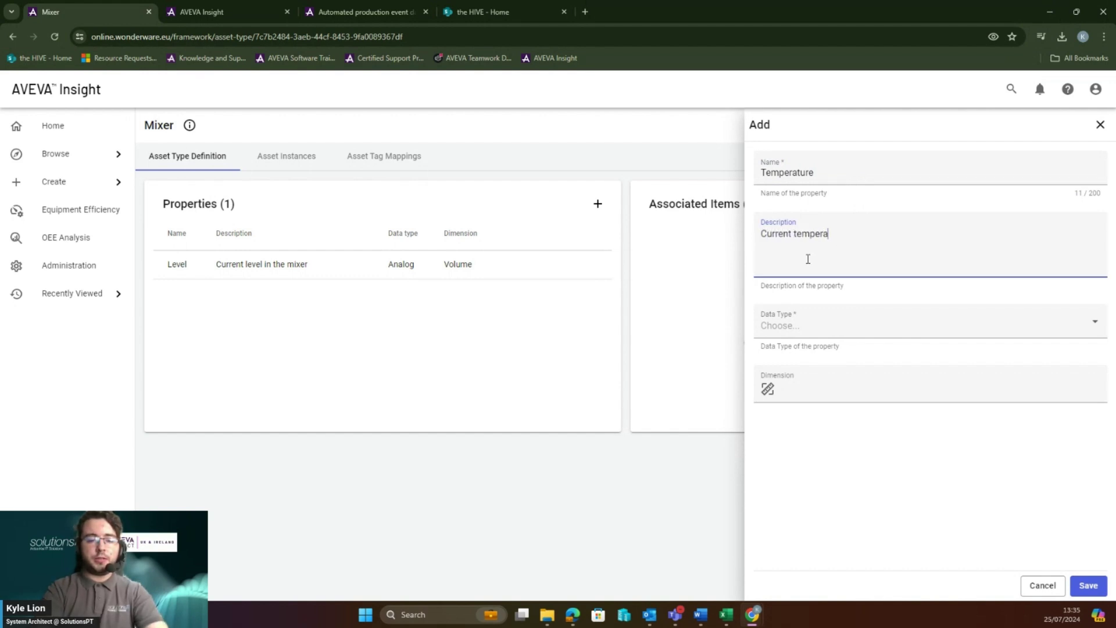
text(ture in the mixer)
Set Temperature to Analog with the Temperature dimension and save it.
click(862, 326)
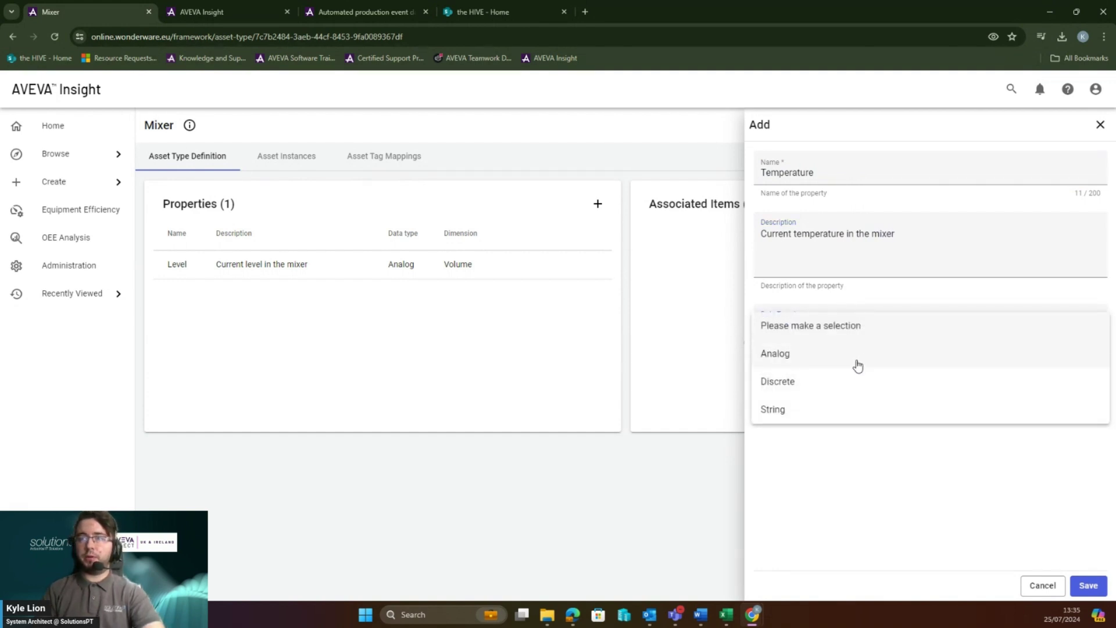
click(824, 352)
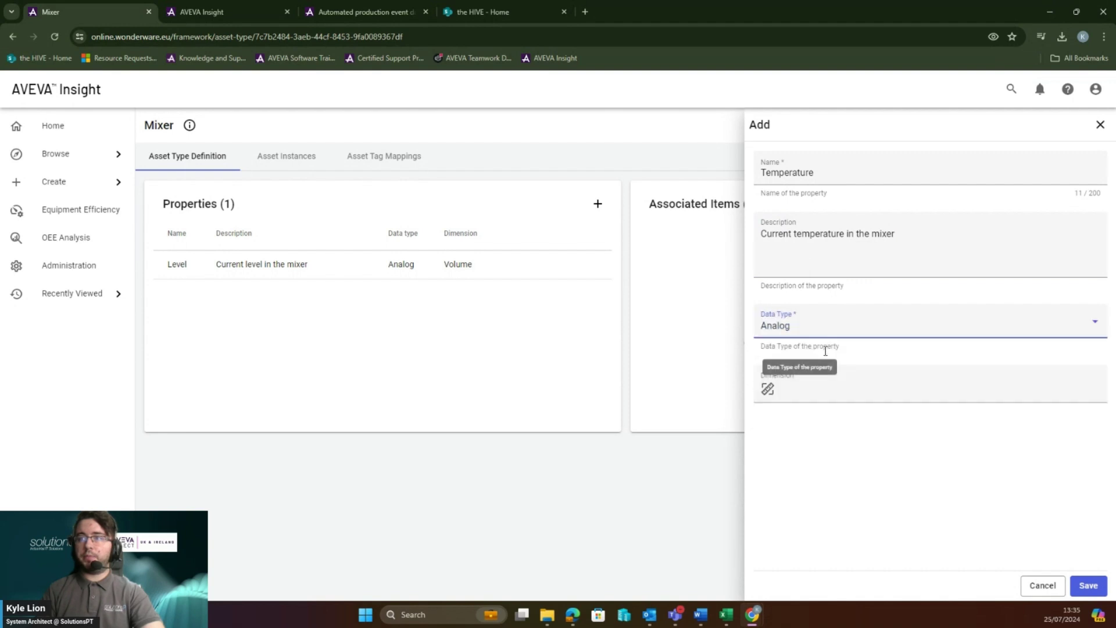
click(849, 392)
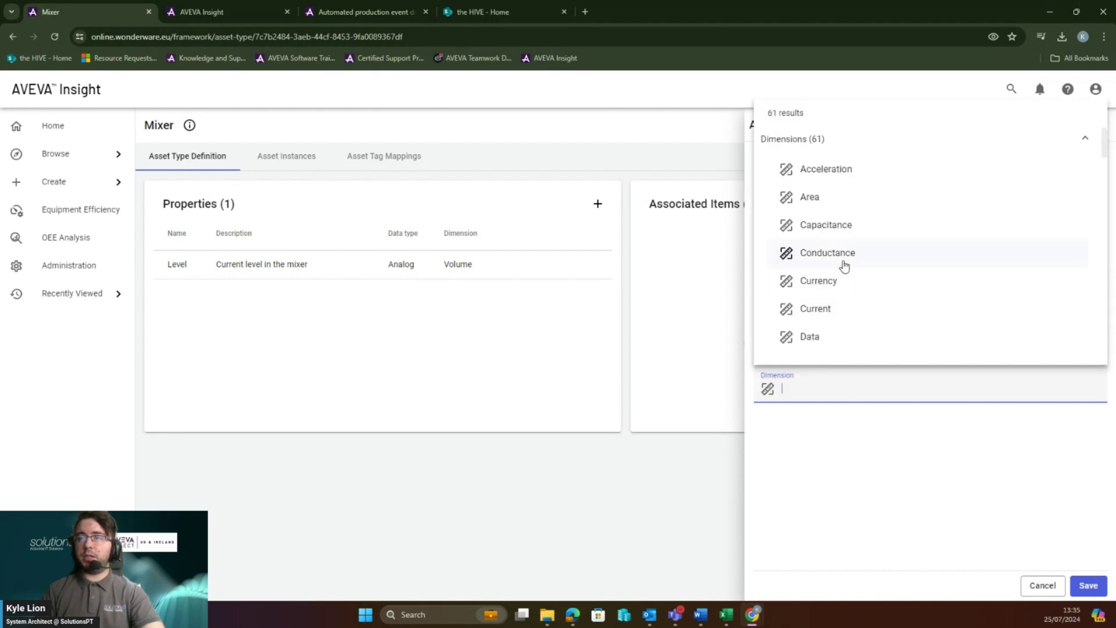
scroll(842, 264, down, 9)
scroll(851, 259, down, 7)
scroll(849, 257, down, 6)
click(846, 181)
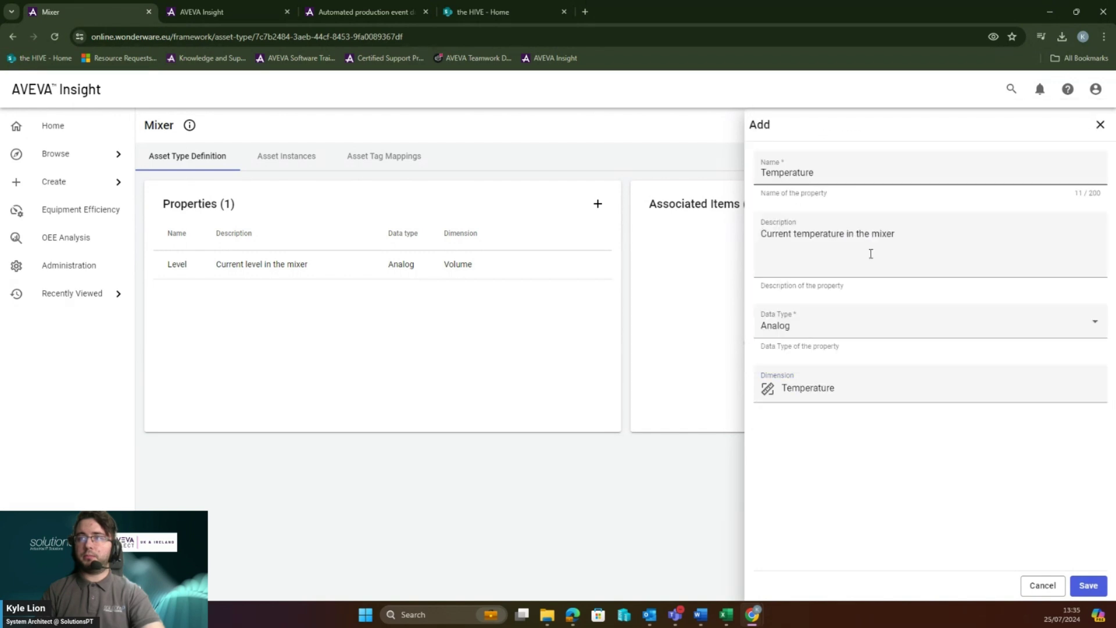
click(1095, 586)
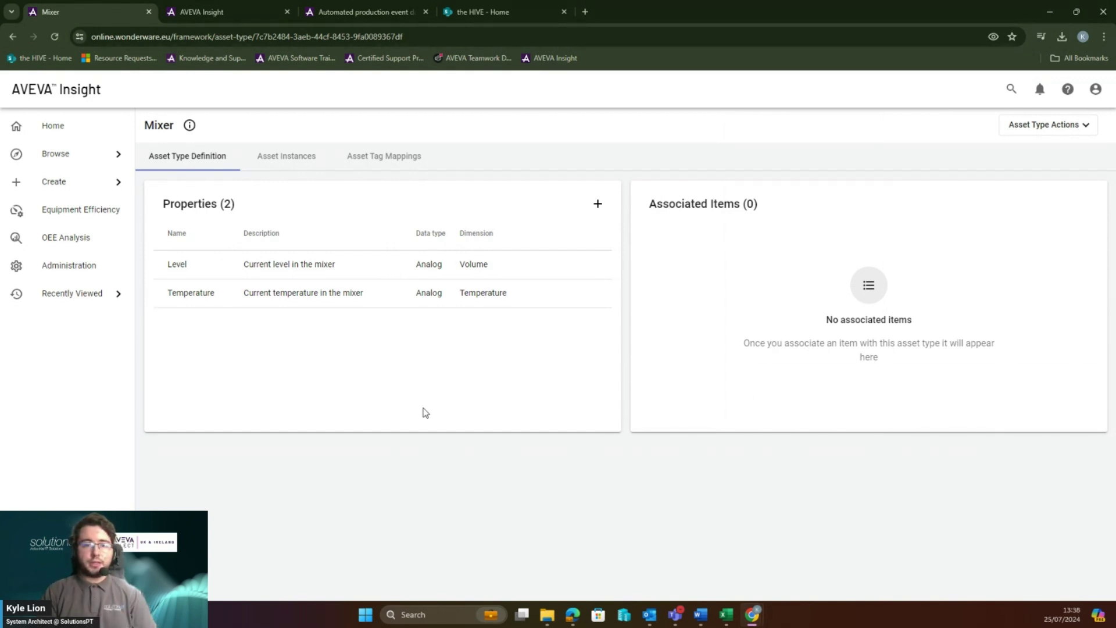
Start a new asset named Mixer 1 in the London time zone.
click(115, 154)
click(205, 271)
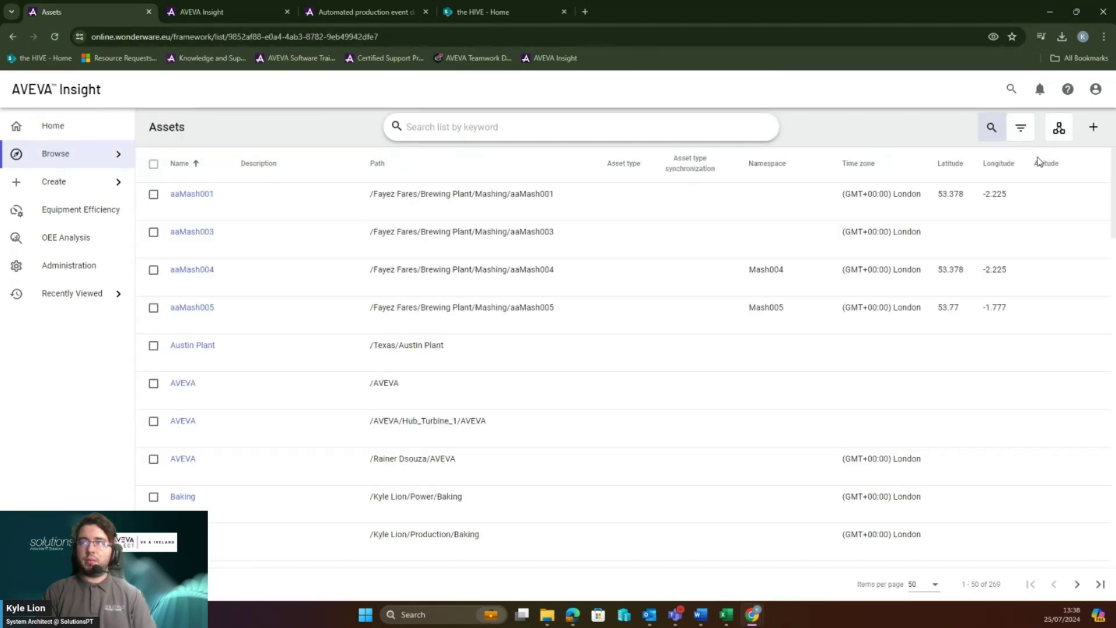
click(1092, 128)
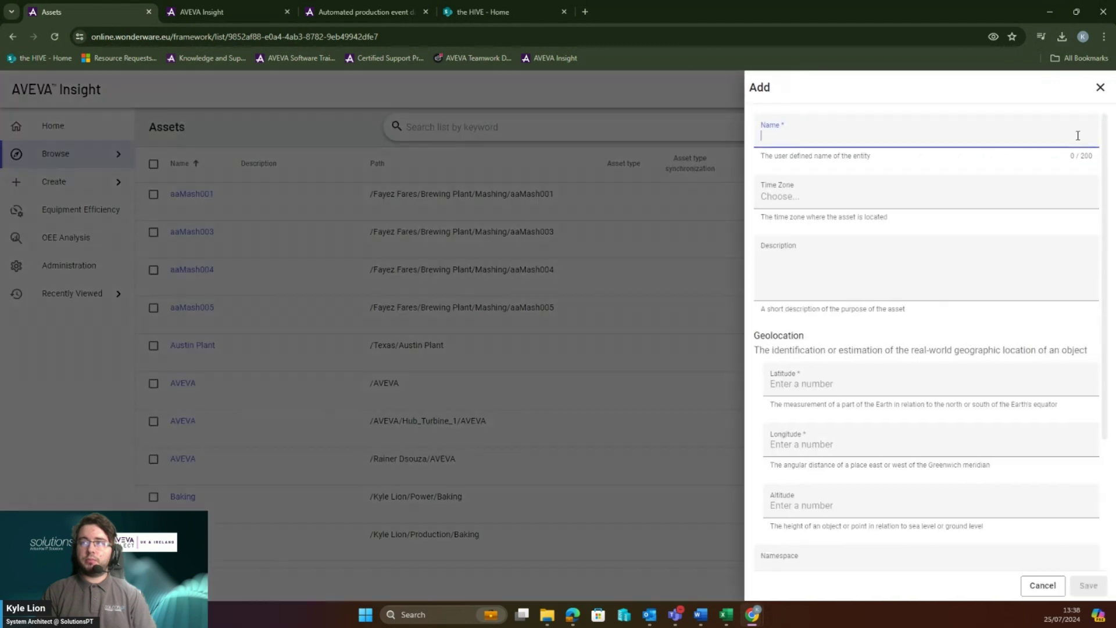
text(Mixer 1)
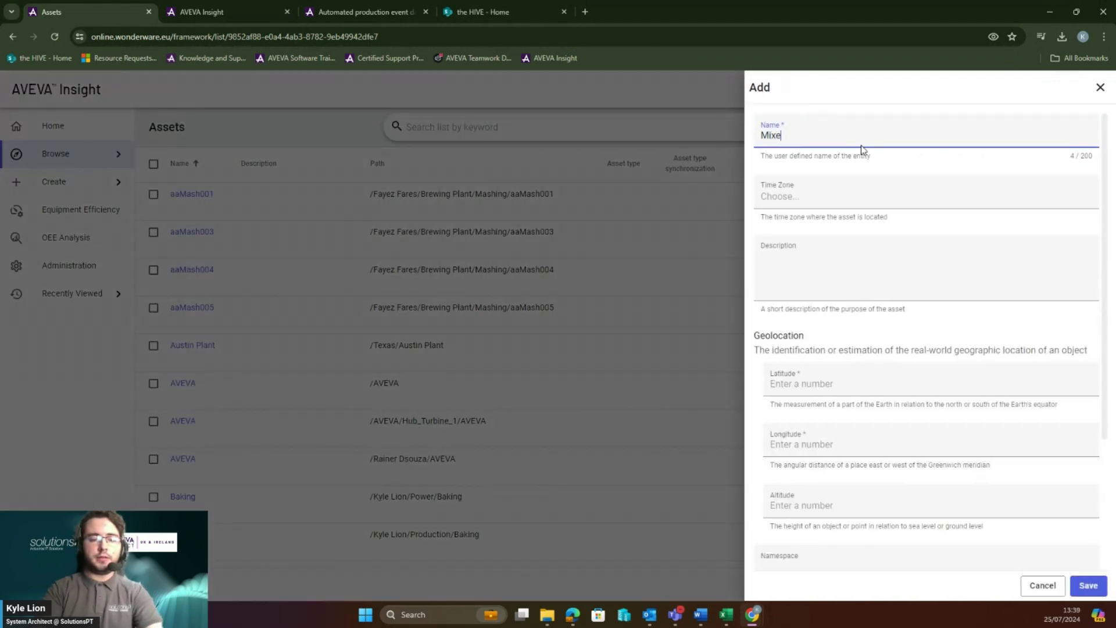
click(859, 202)
text(london)
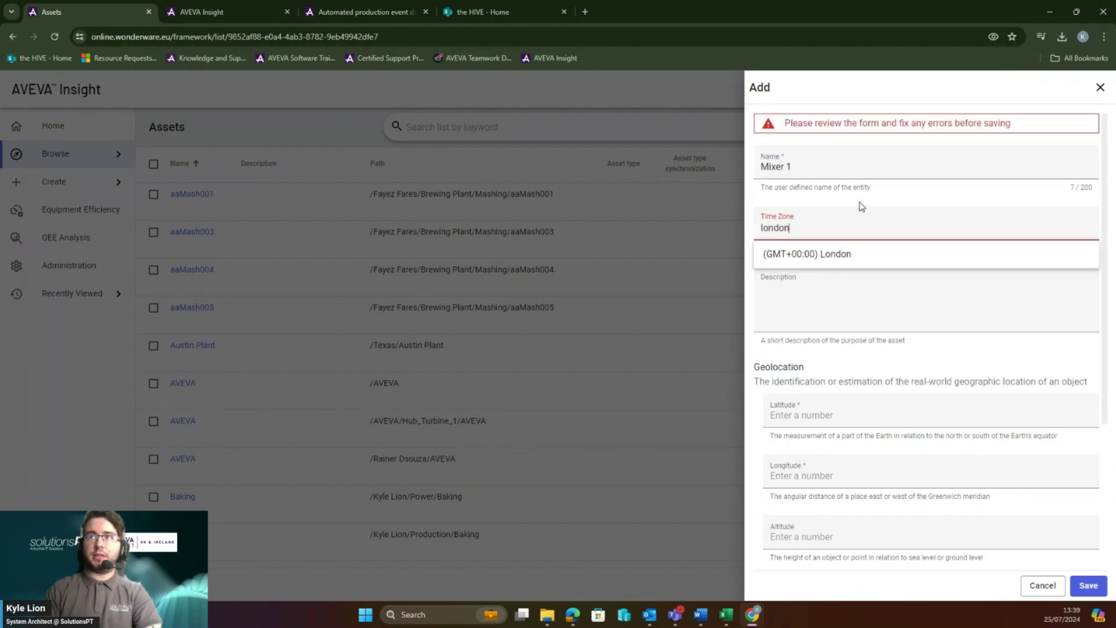
click(860, 284)
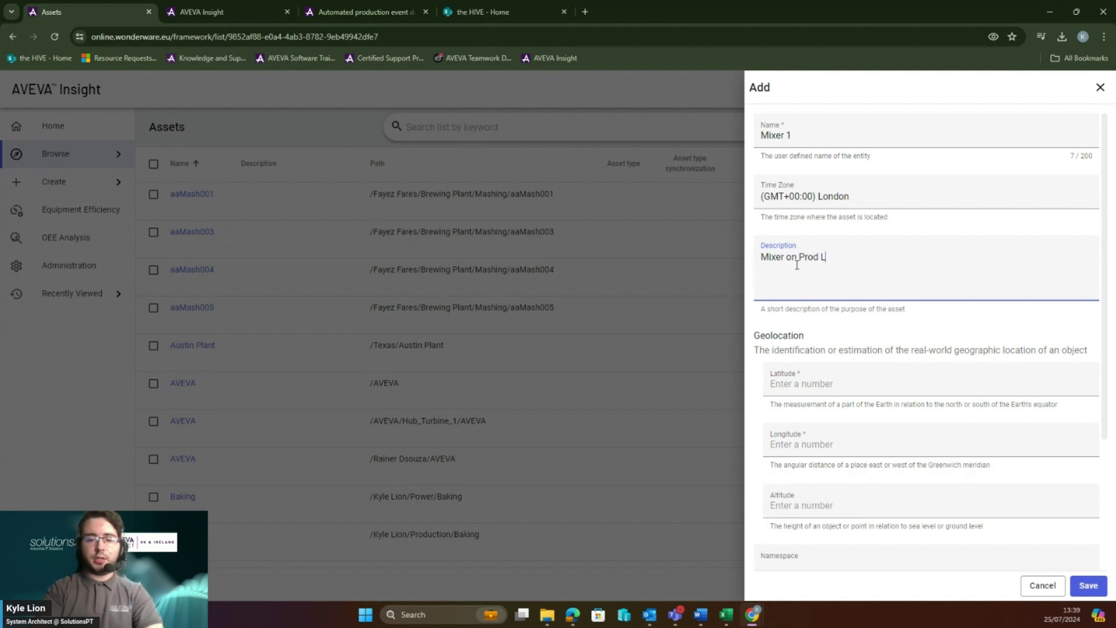
Place the asset under UK Site with asset type Mixer, and save it.
scroll(829, 407, down, 2)
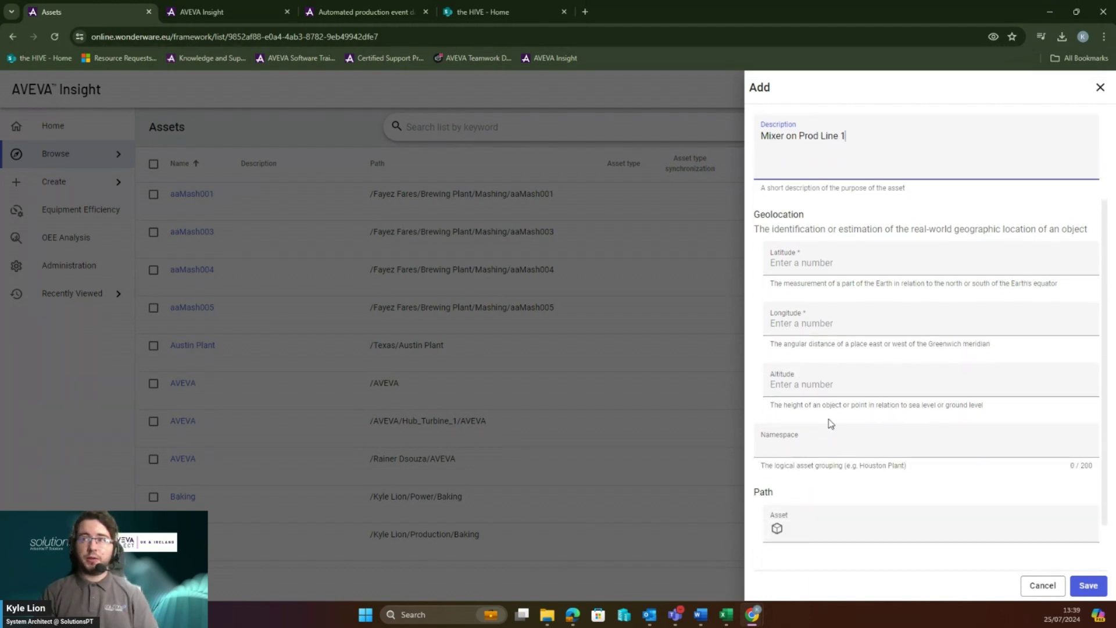
scroll(826, 418, down, 1)
click(803, 467)
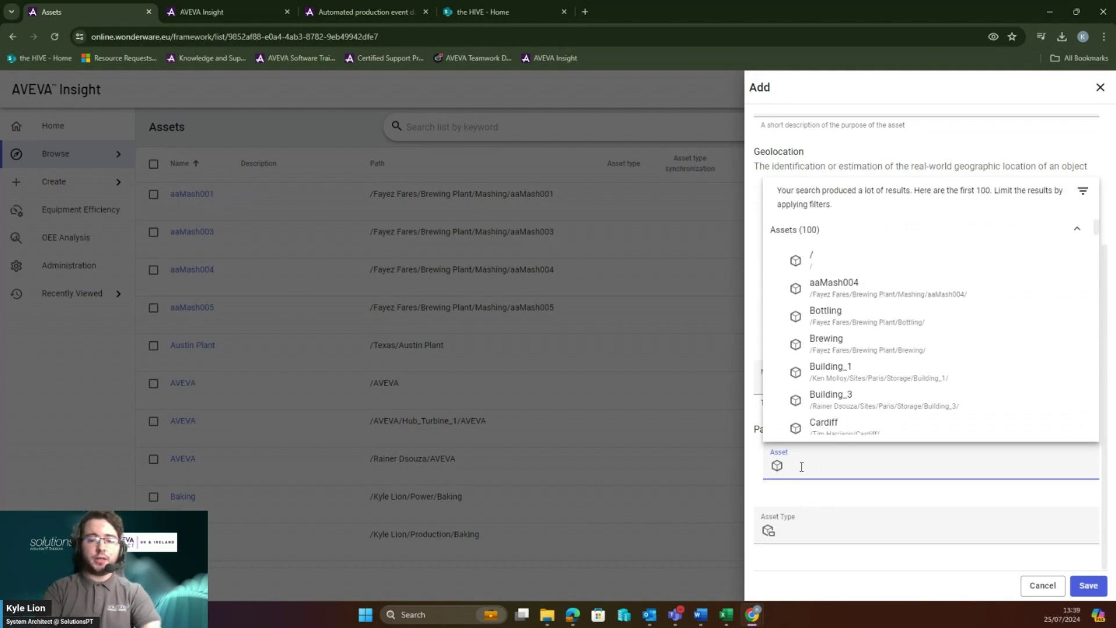
text(uk site)
click(832, 254)
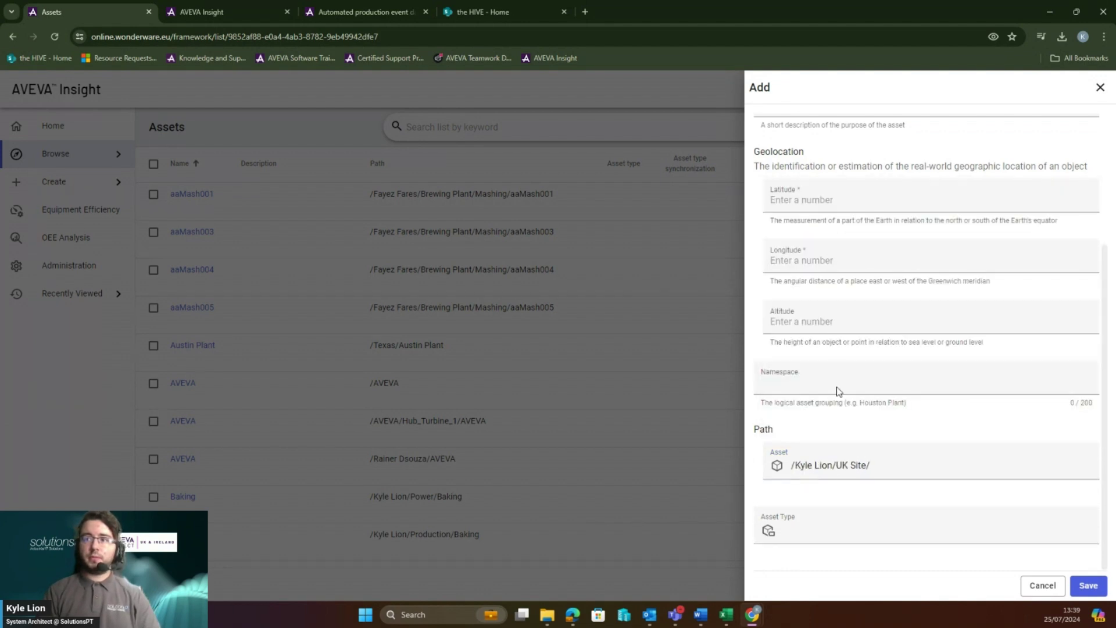
click(823, 537)
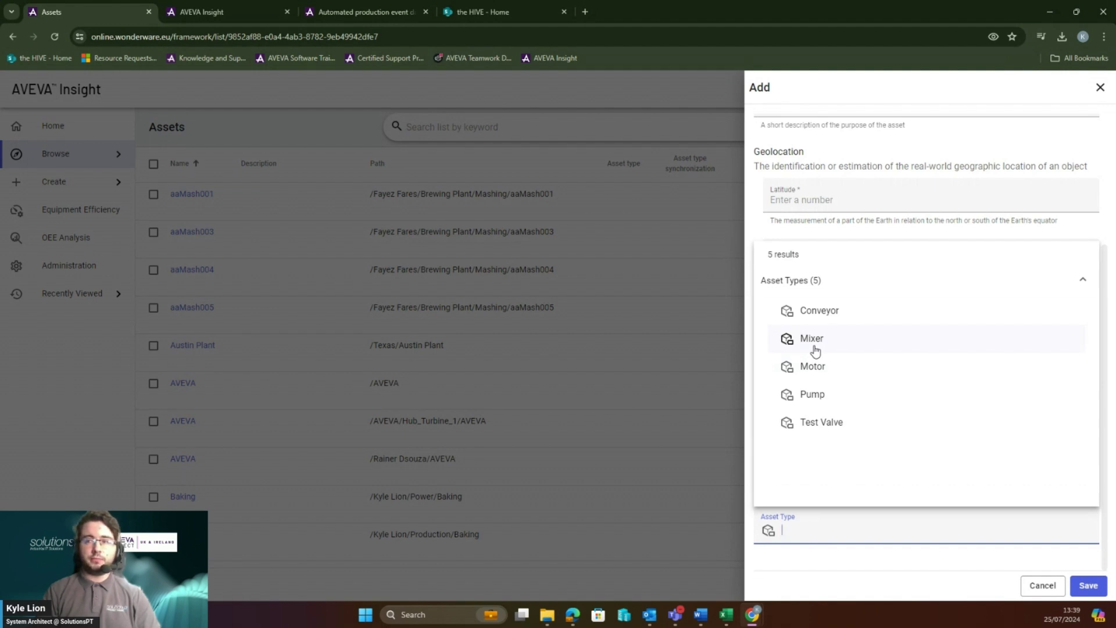
click(812, 338)
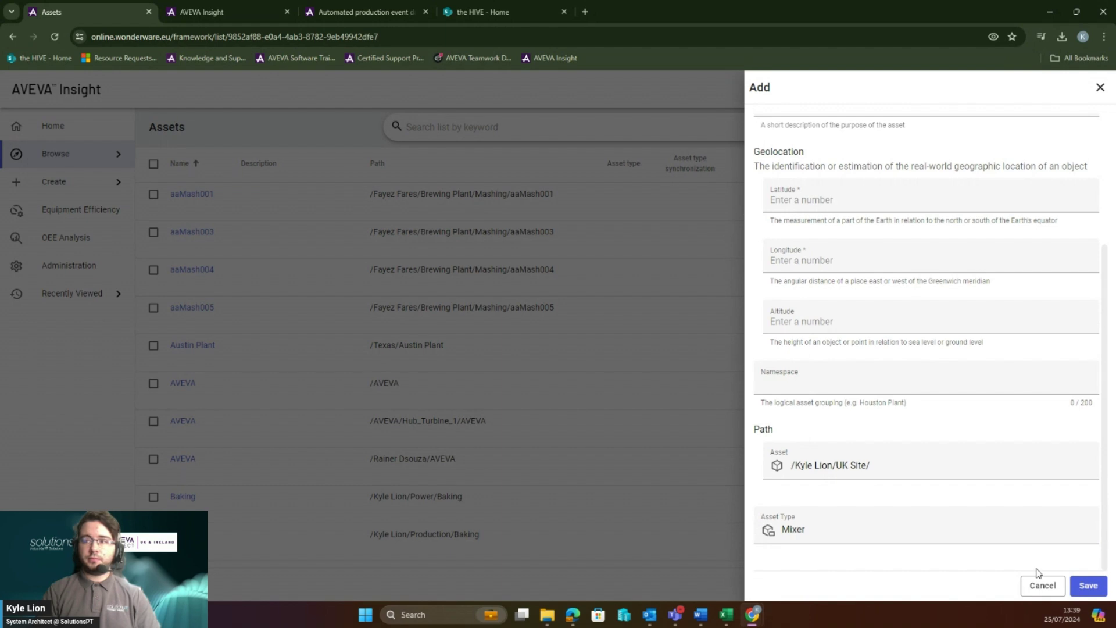
click(1101, 589)
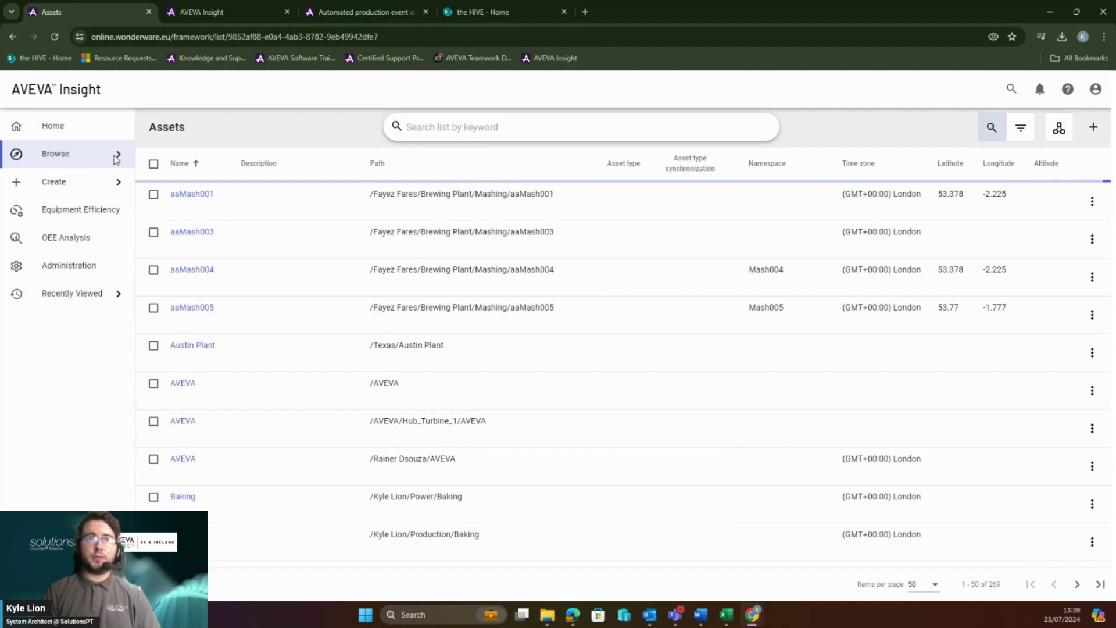
View the Mixer asset type's Asset Instances tab showing Mixer 1, then its actions menu.
click(116, 157)
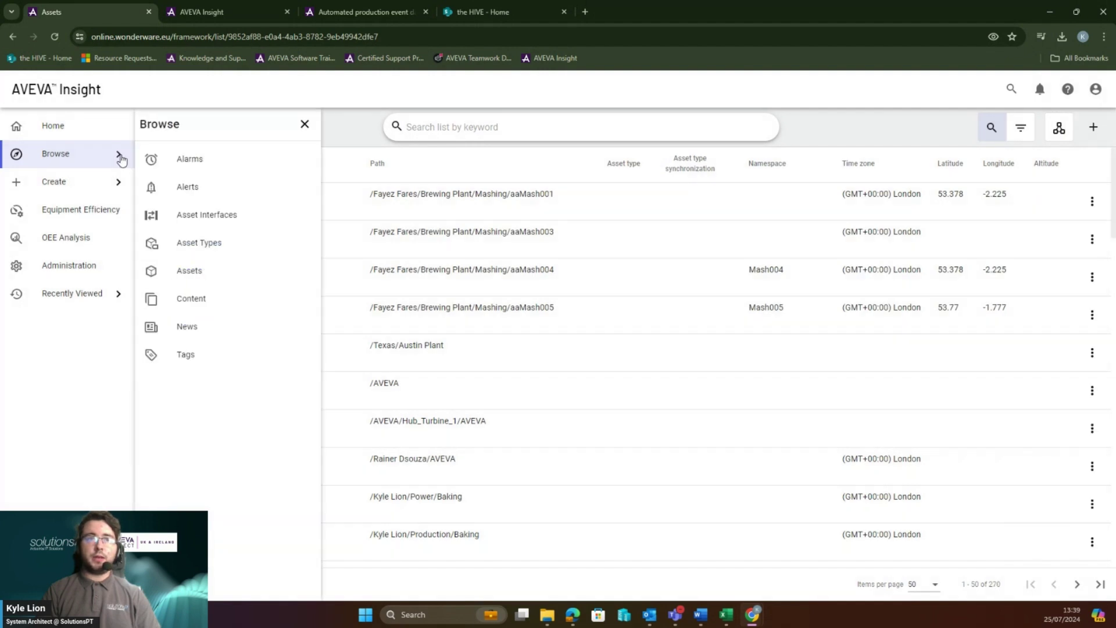
click(202, 244)
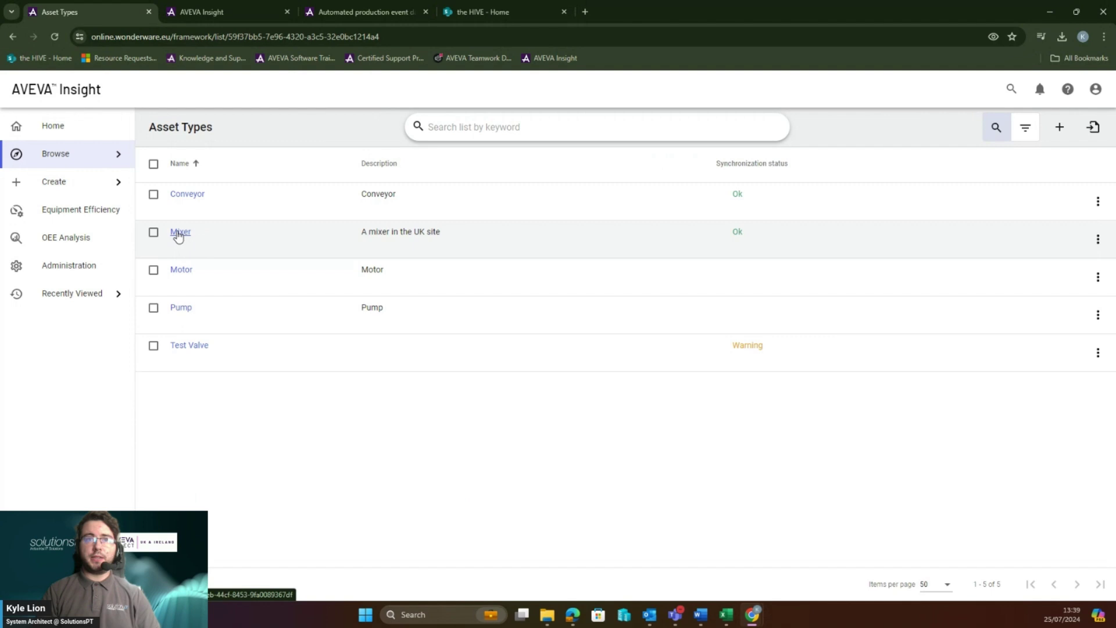
click(179, 234)
click(279, 162)
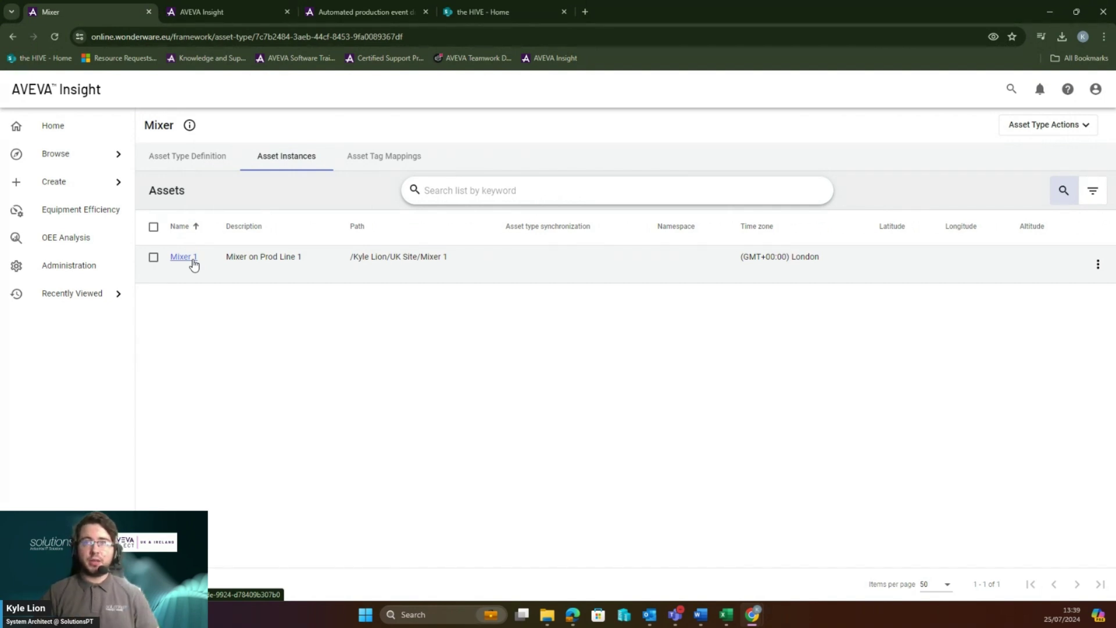
click(1057, 129)
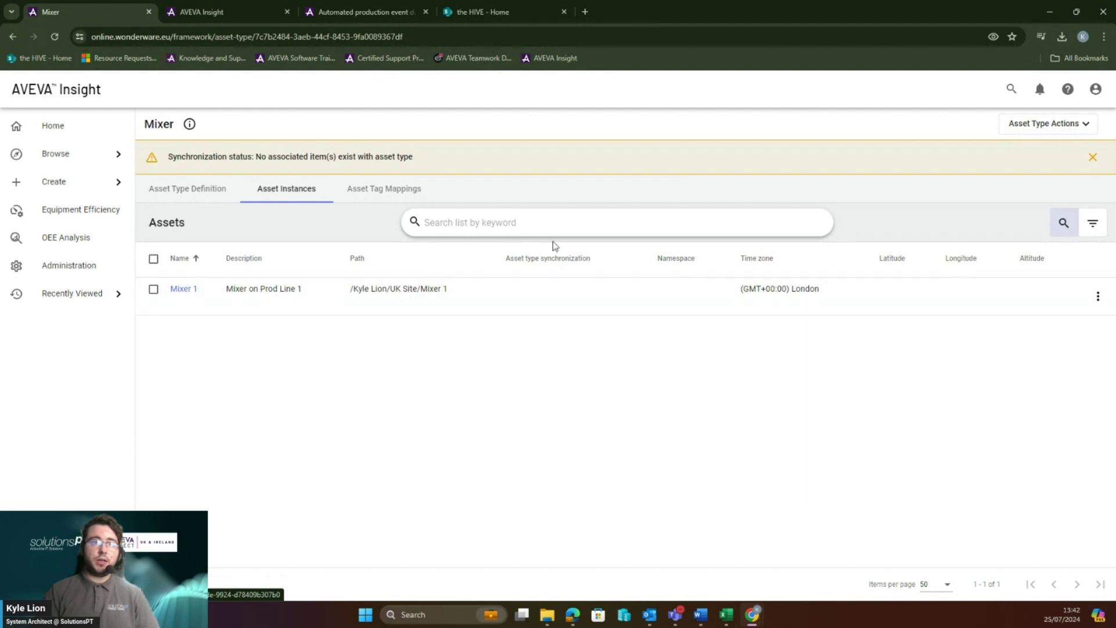
Open the data upload window for the KL CSV Test data source.
click(68, 269)
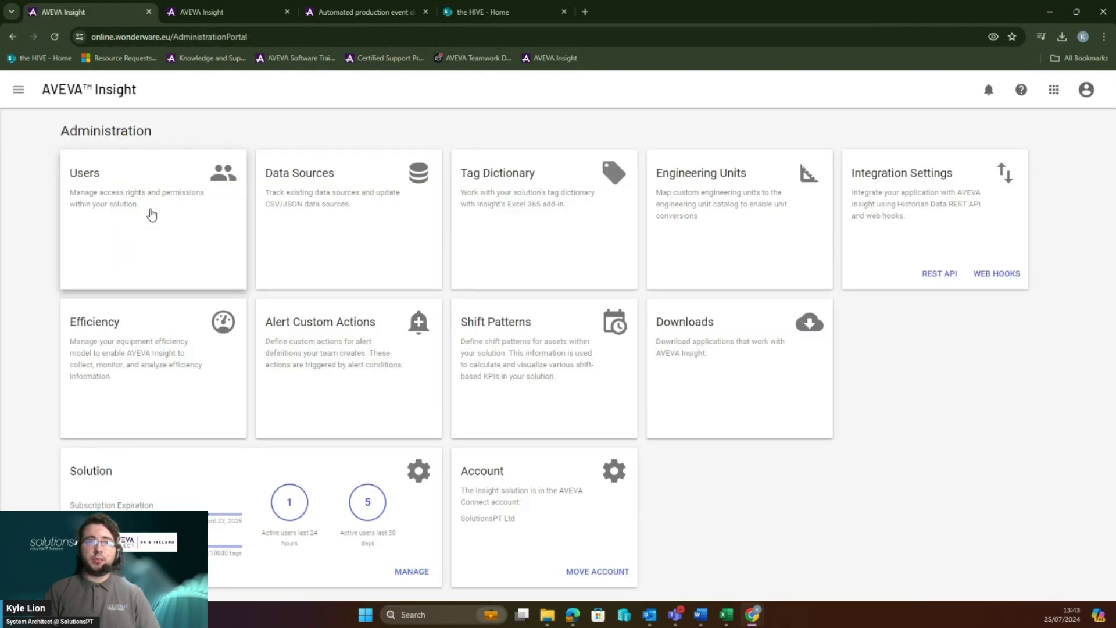
click(326, 217)
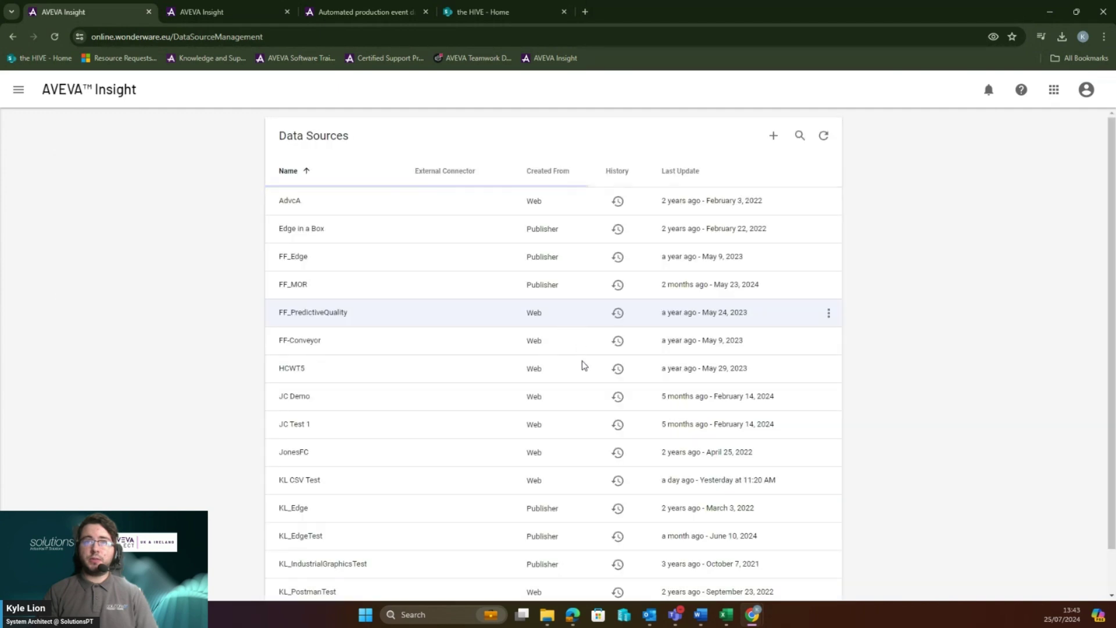
scroll(636, 405, down, 1)
scroll(635, 406, down, 1)
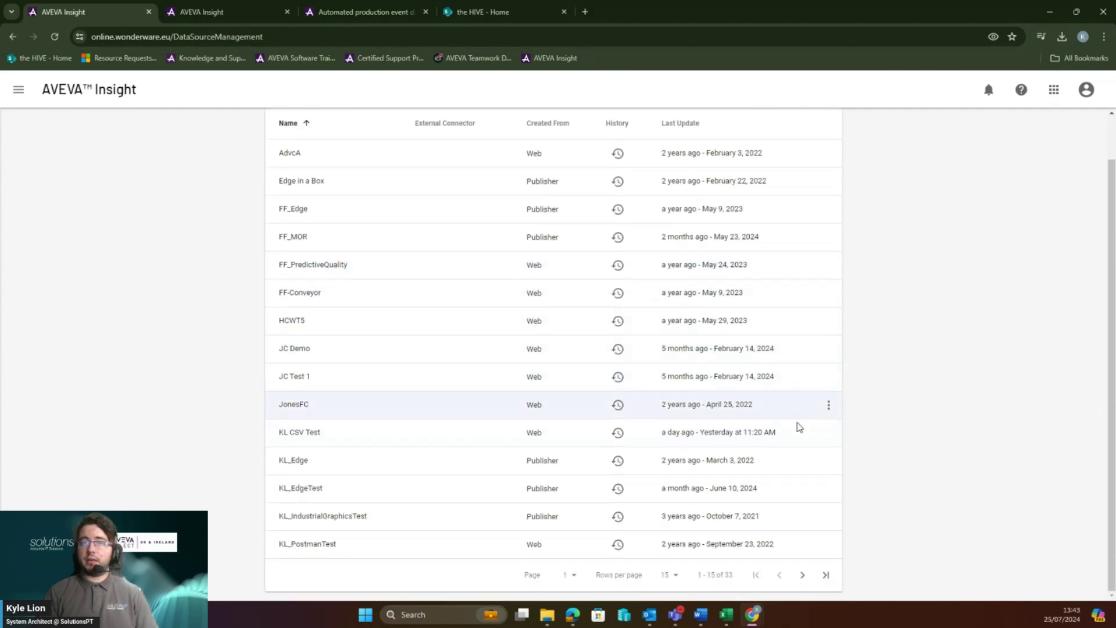
click(835, 437)
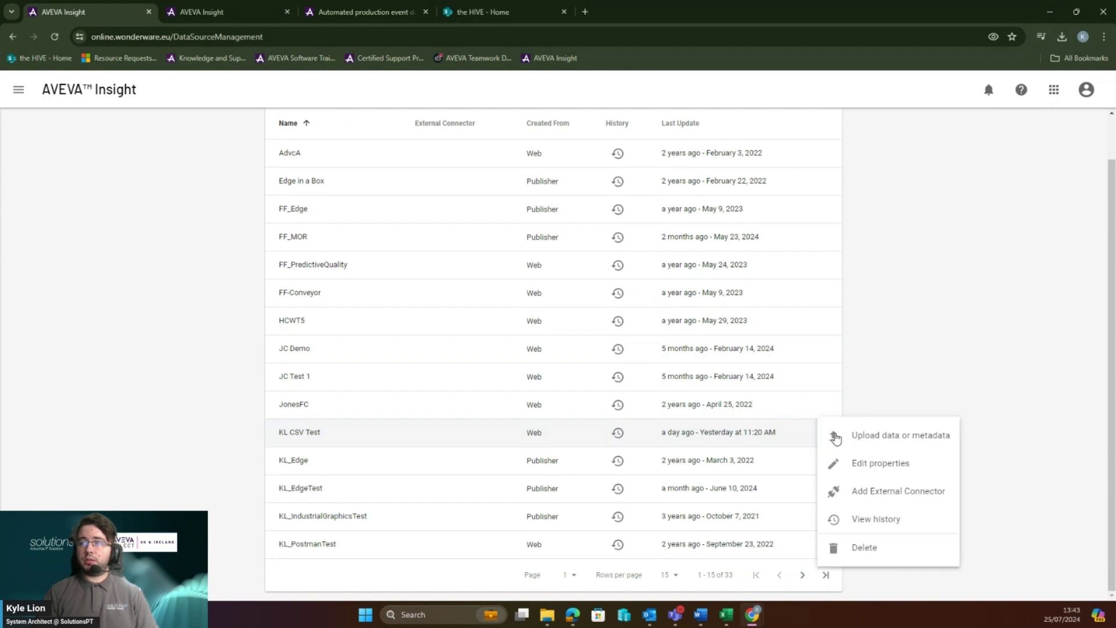
click(837, 437)
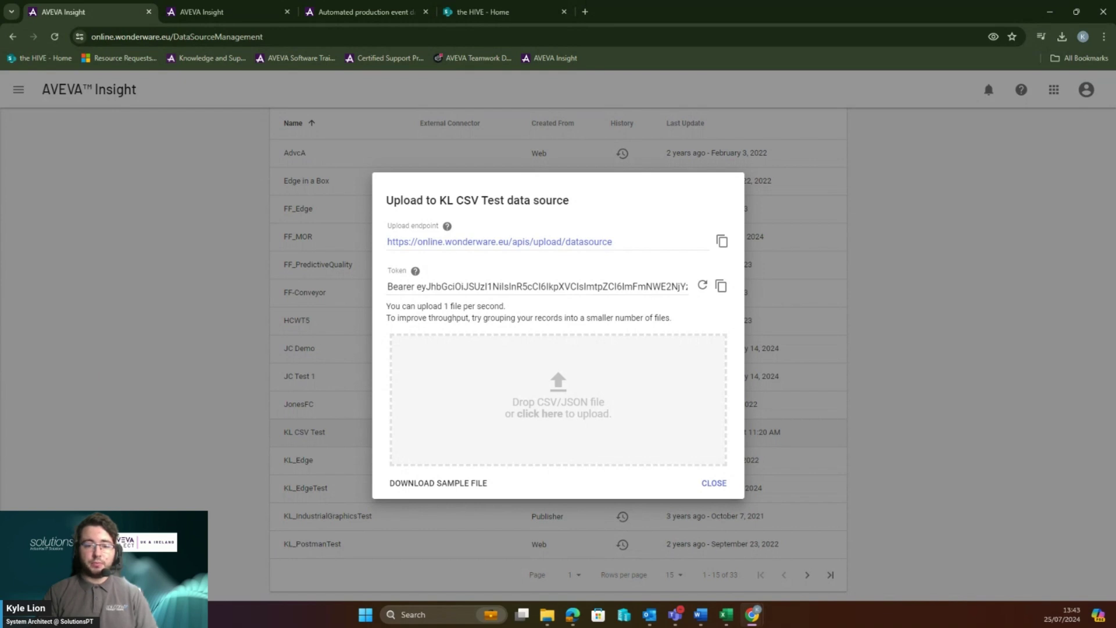
Upload Mixer1Metadata.csv and Mixer1Data.csv, then close the upload window.
drag(0, 256, 565, 382)
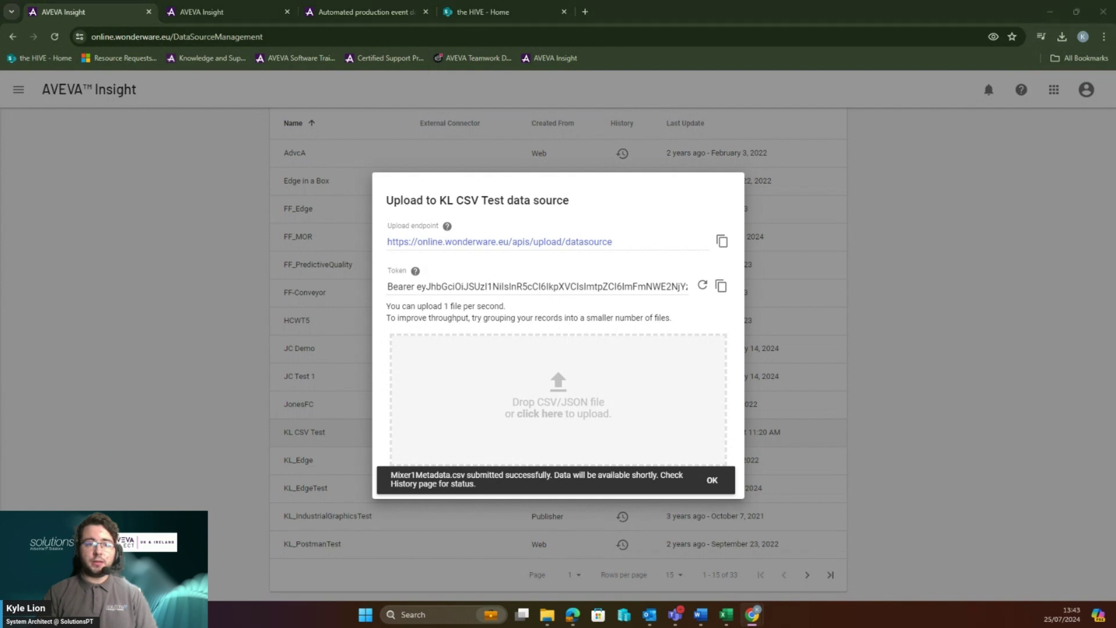
drag(253, 256, 567, 399)
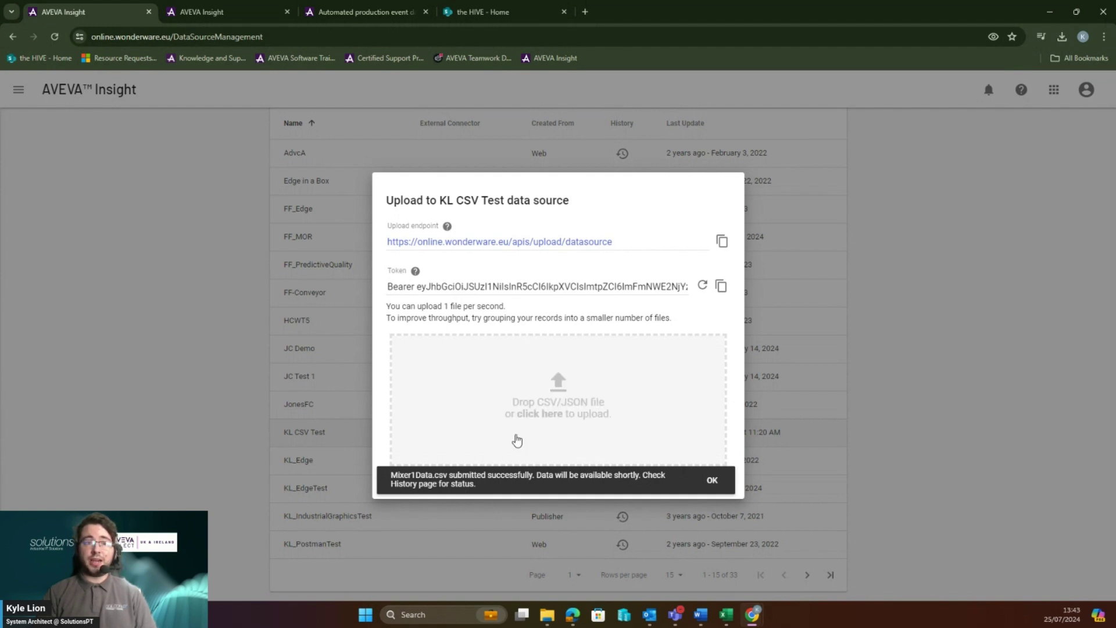
click(709, 492)
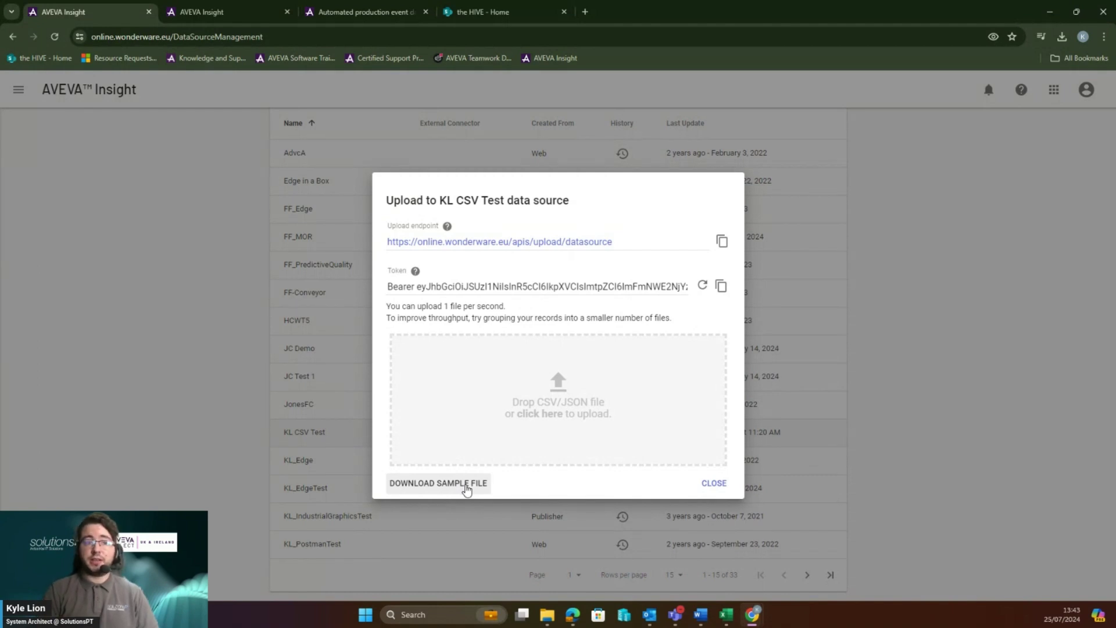
click(713, 483)
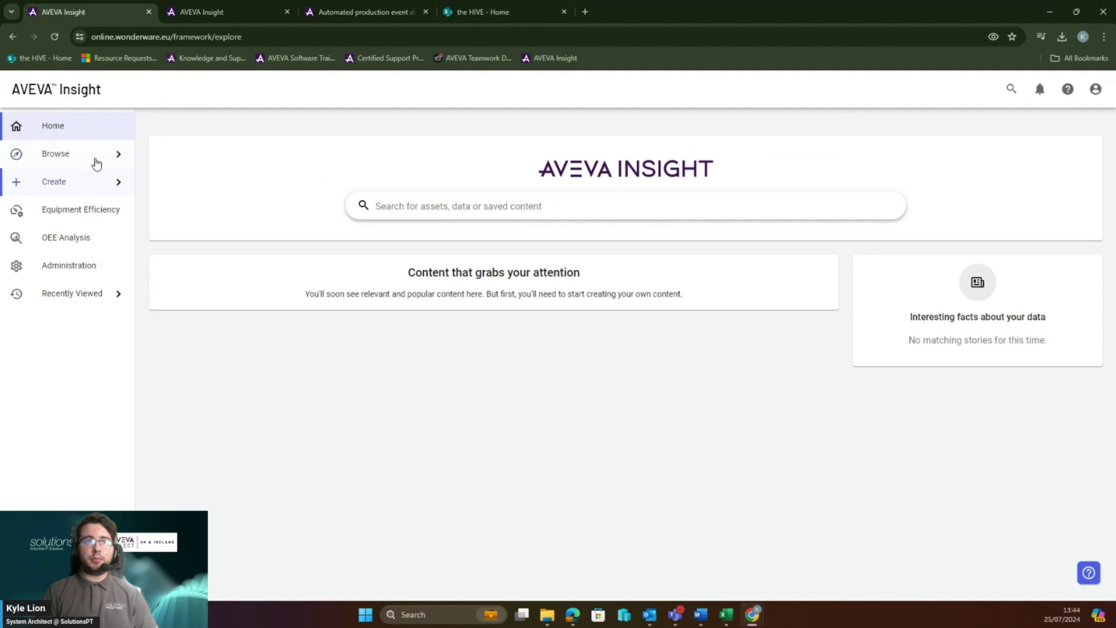
Open Map Tags to Properties for Mixer 1 from the Mixer asset type.
click(95, 156)
click(187, 240)
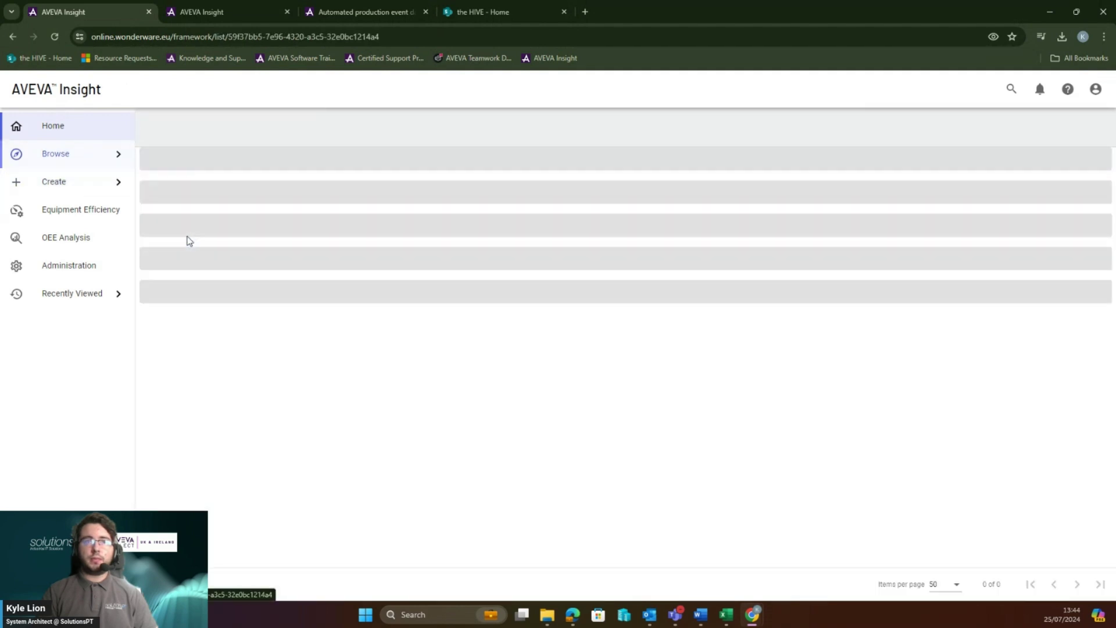
click(179, 234)
click(272, 191)
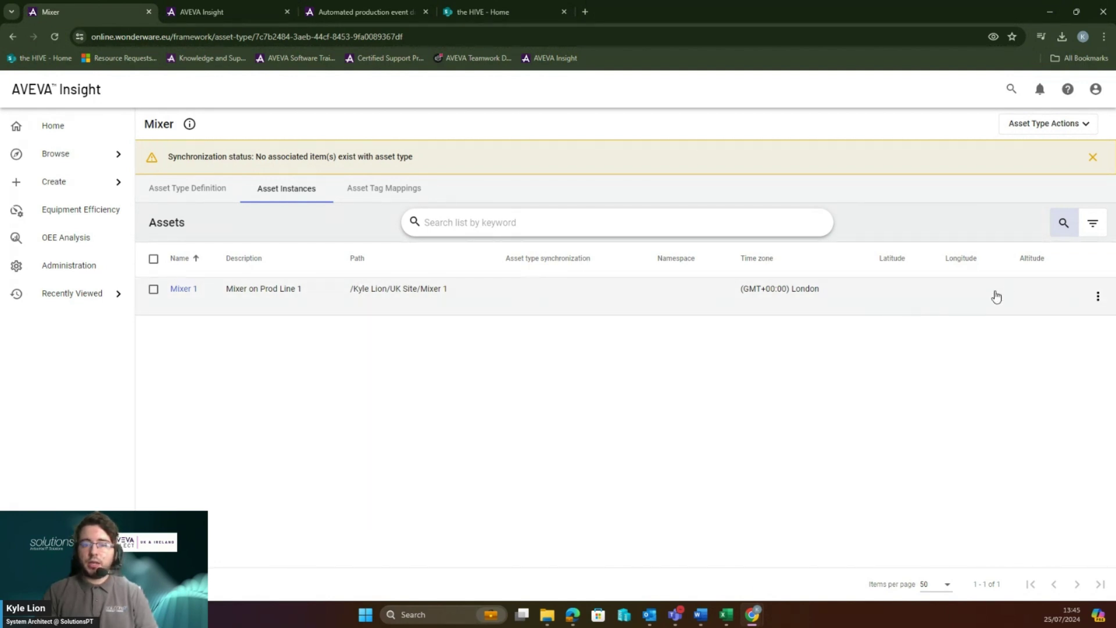
click(1097, 296)
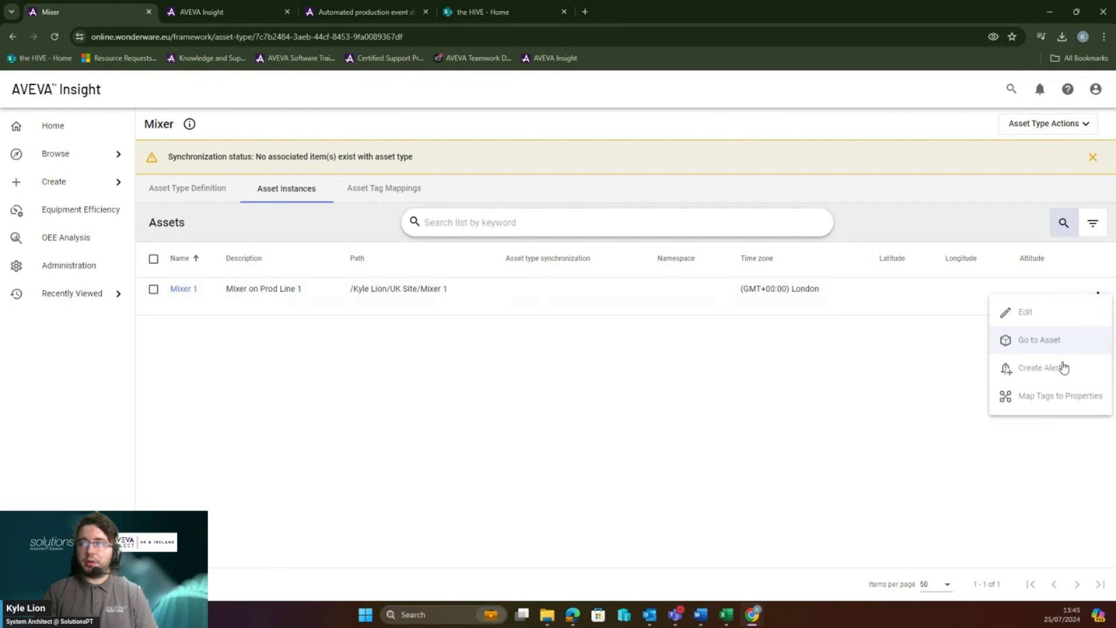
click(1059, 400)
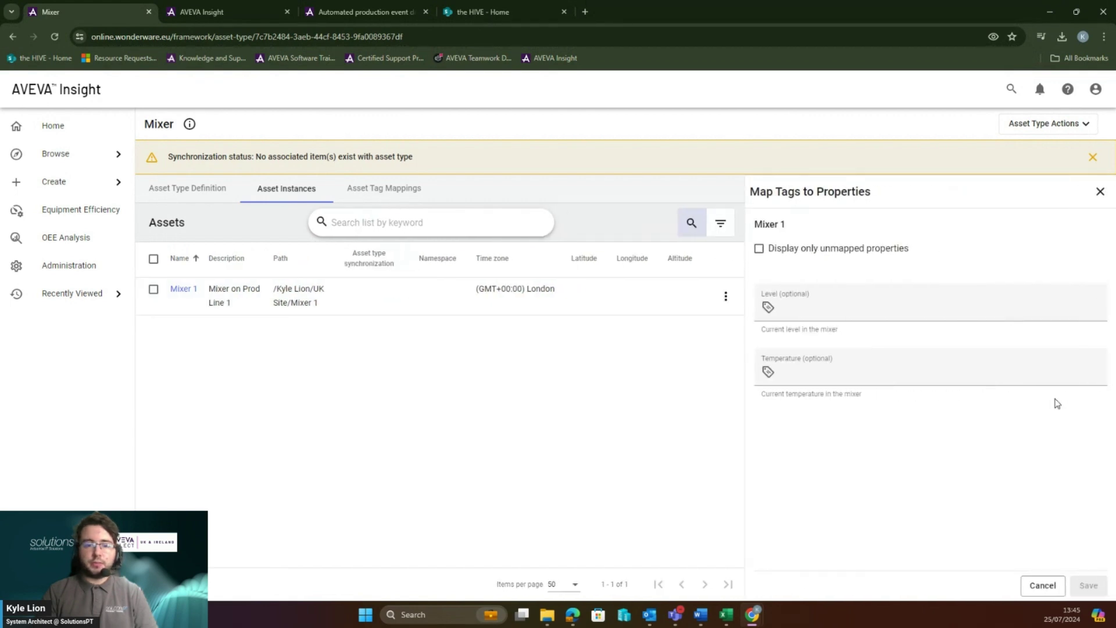
Map tag KL CSV Test.Mixer1.Level to the Level property via a 'mixer1' search.
click(829, 309)
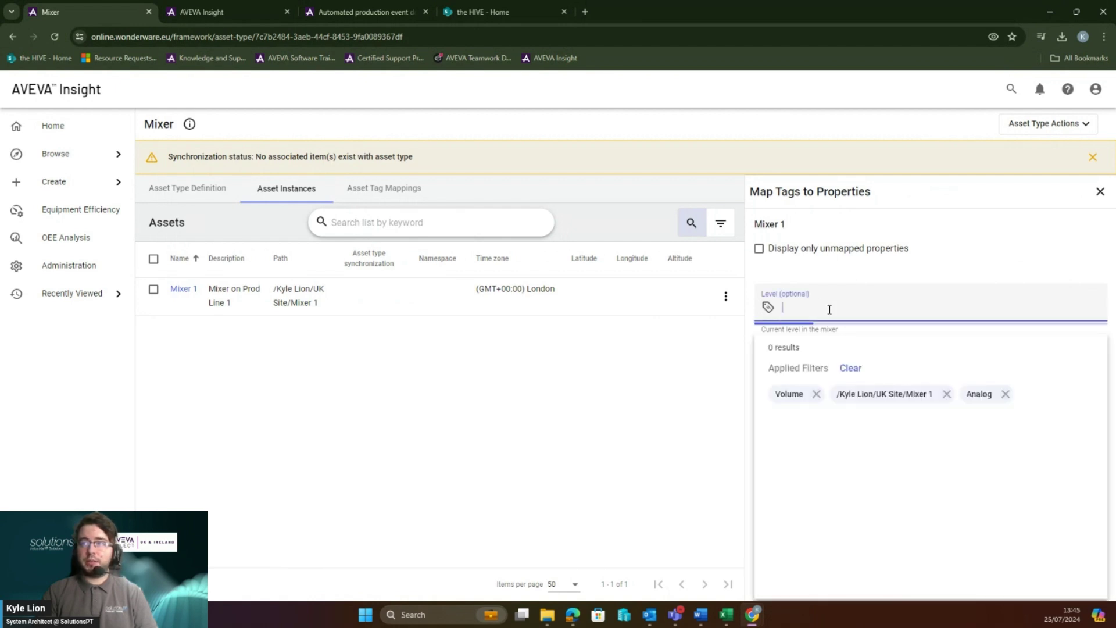
click(816, 395)
click(885, 394)
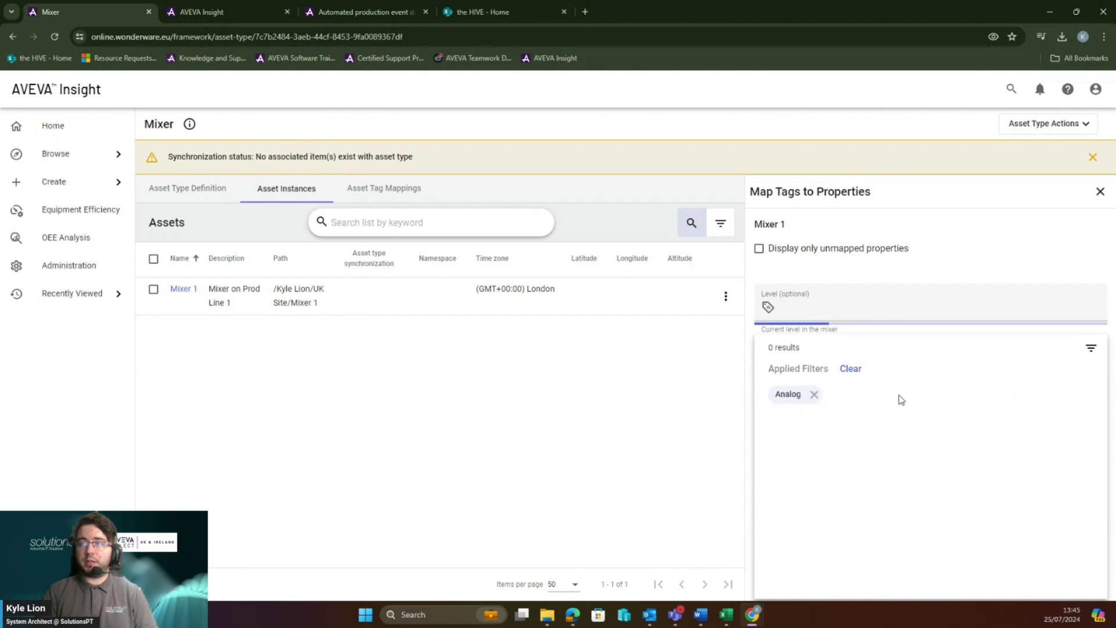
click(838, 407)
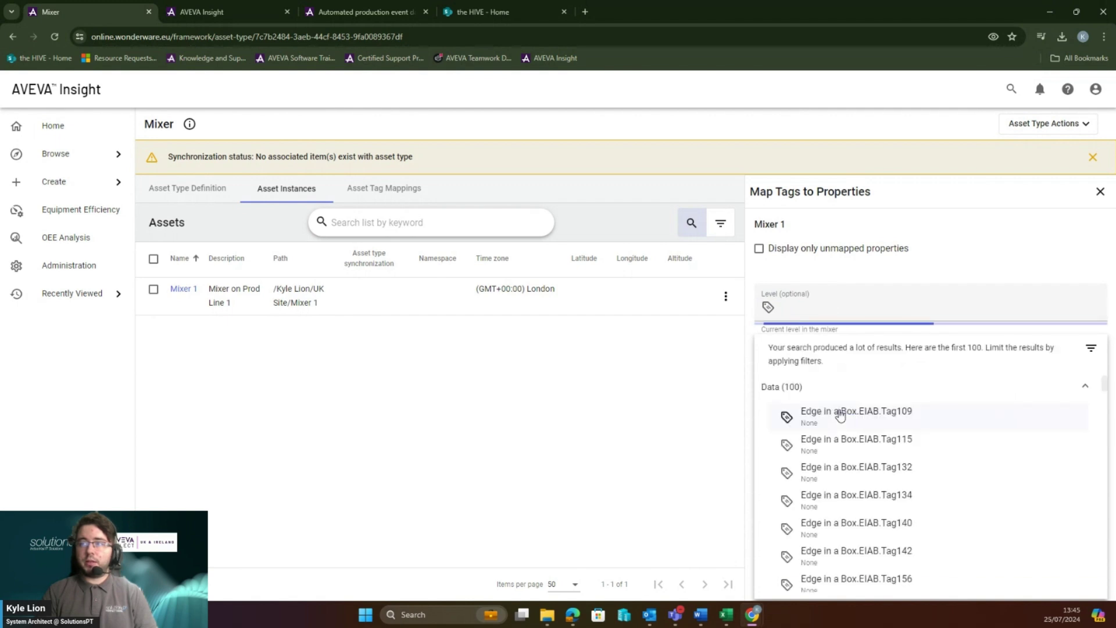
click(822, 306)
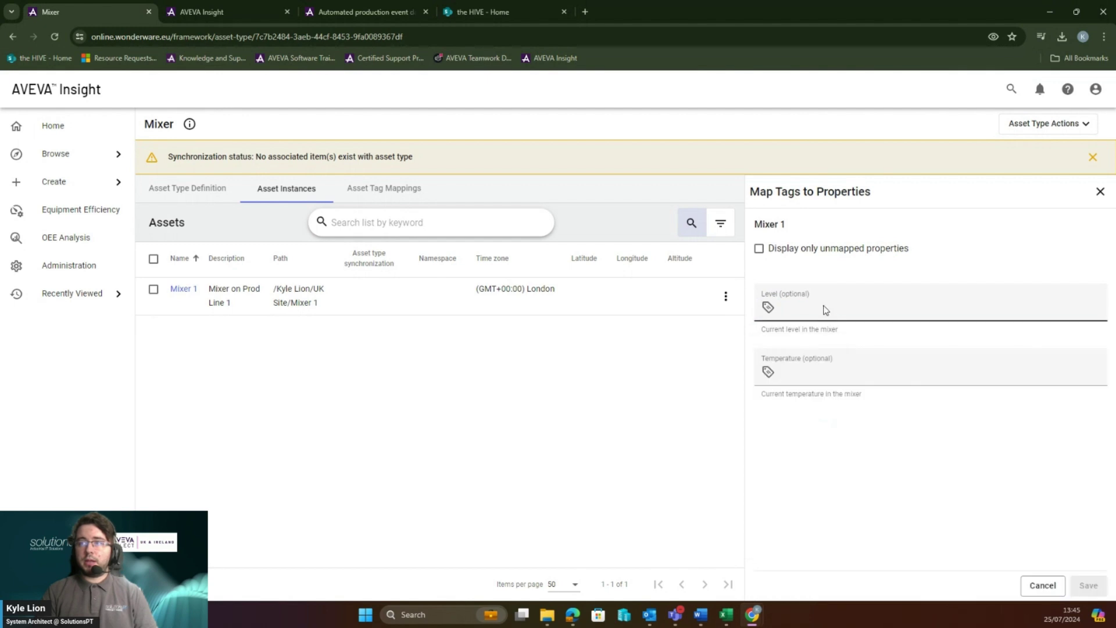
click(815, 308)
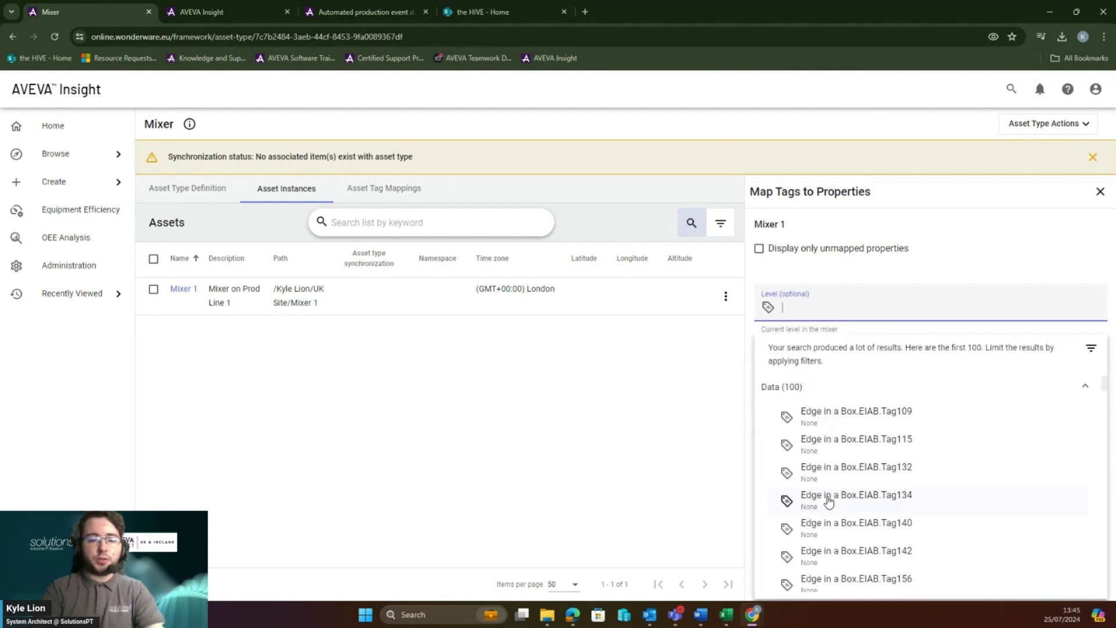
text(mixer1)
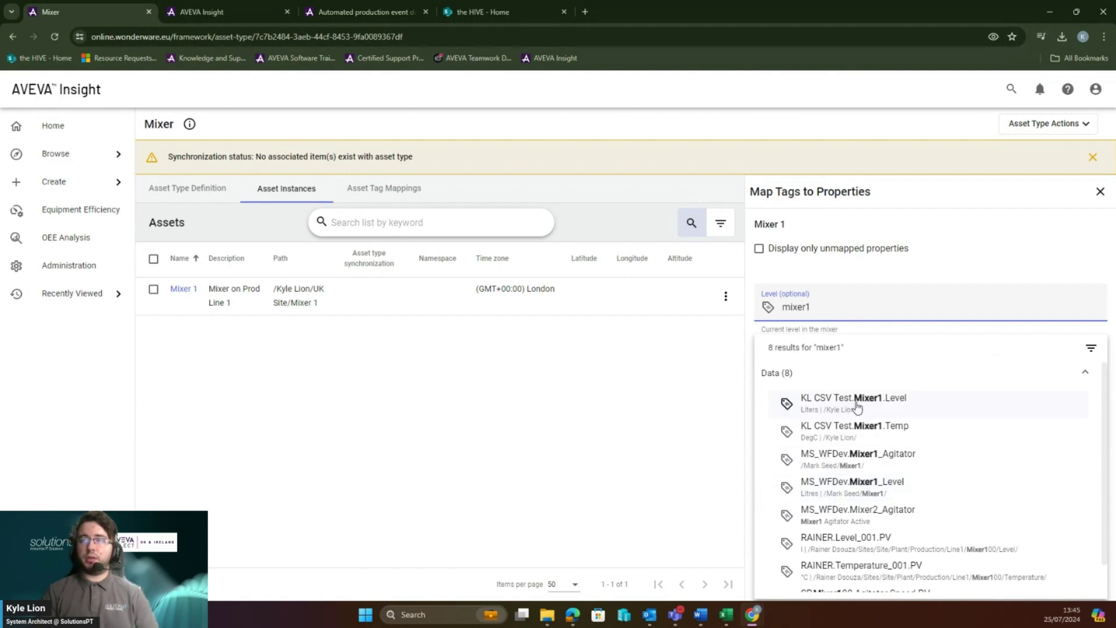
click(857, 405)
Map tag KL CSV Test.Mixer1.Temp to the Temperature property.
click(842, 374)
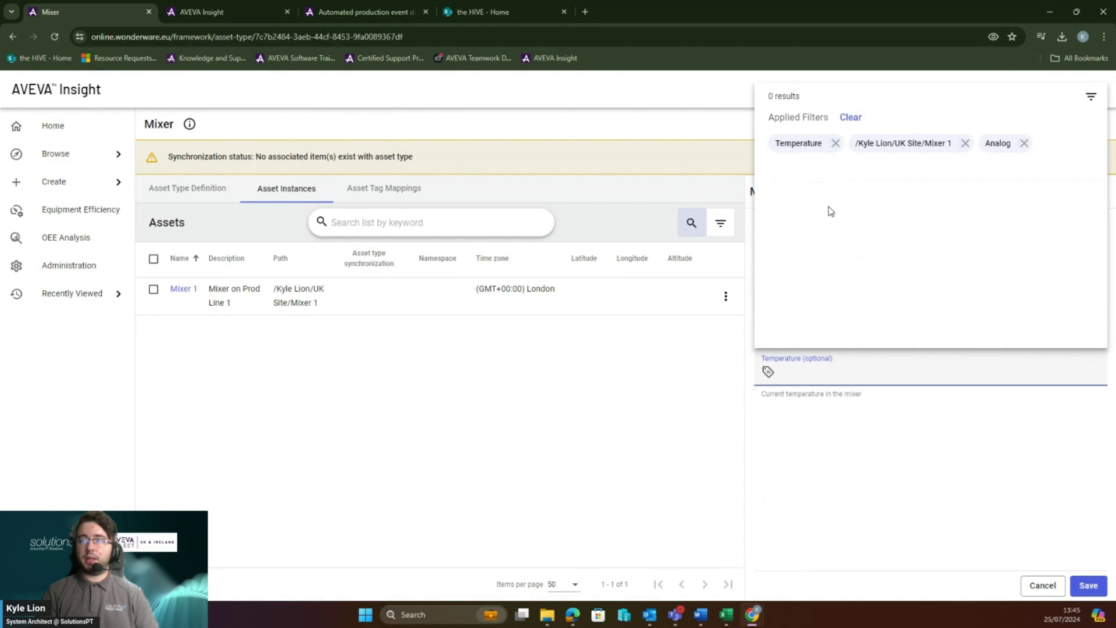
click(835, 143)
click(883, 143)
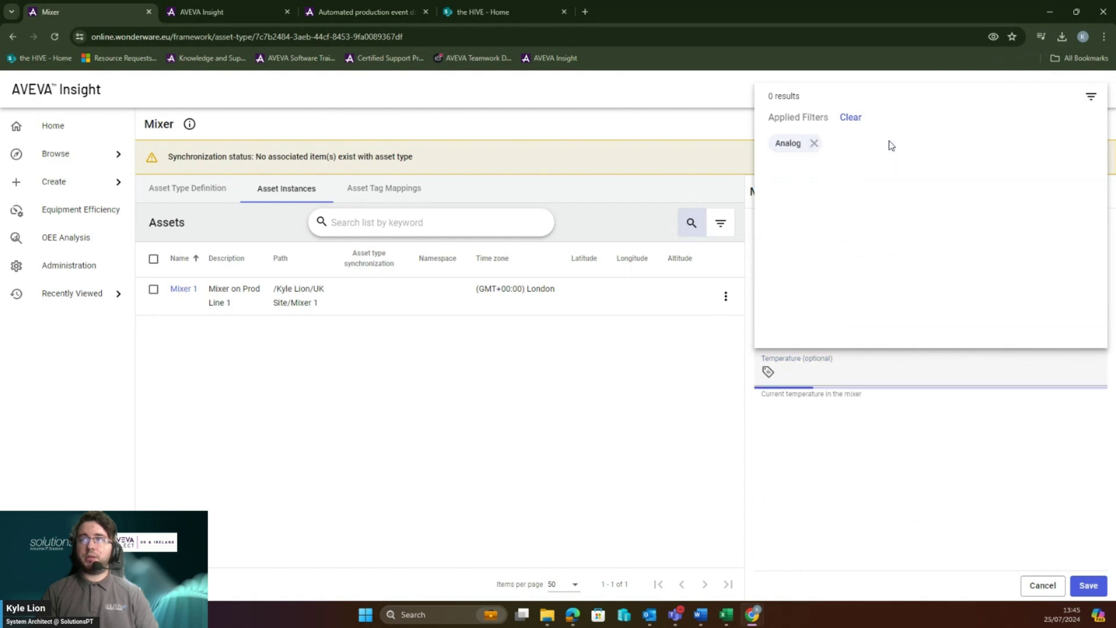
click(833, 157)
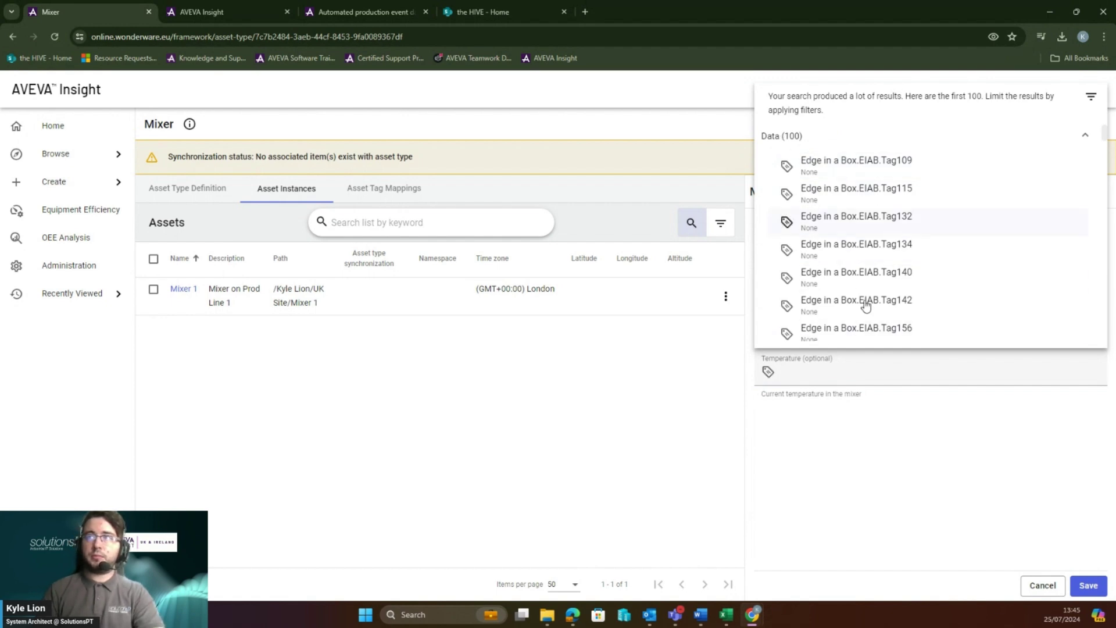
click(864, 343)
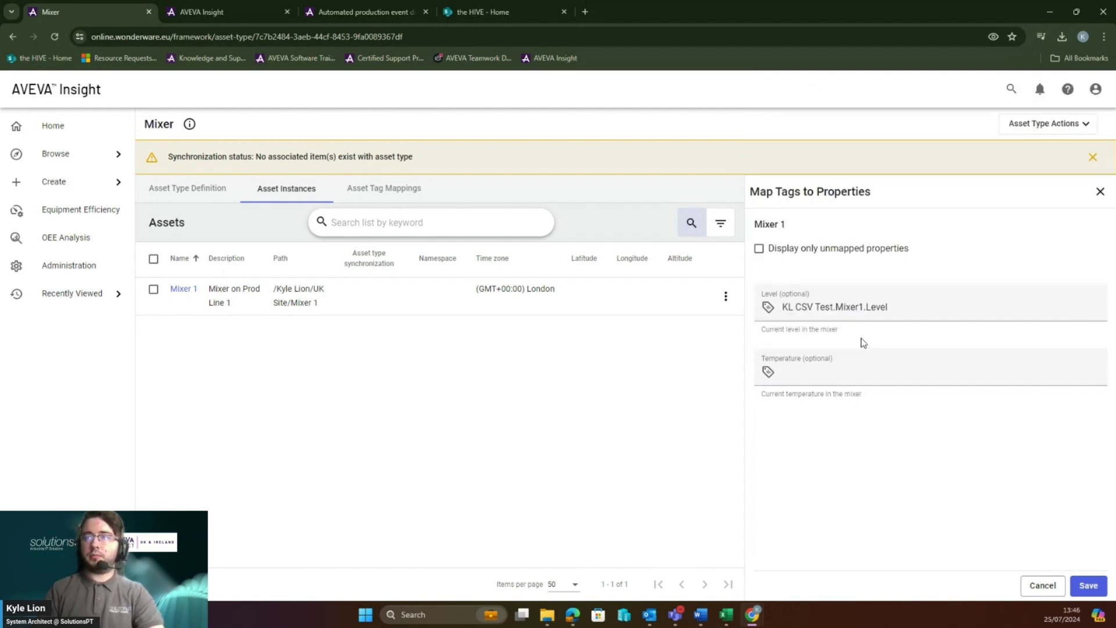
click(866, 375)
text(mixe)
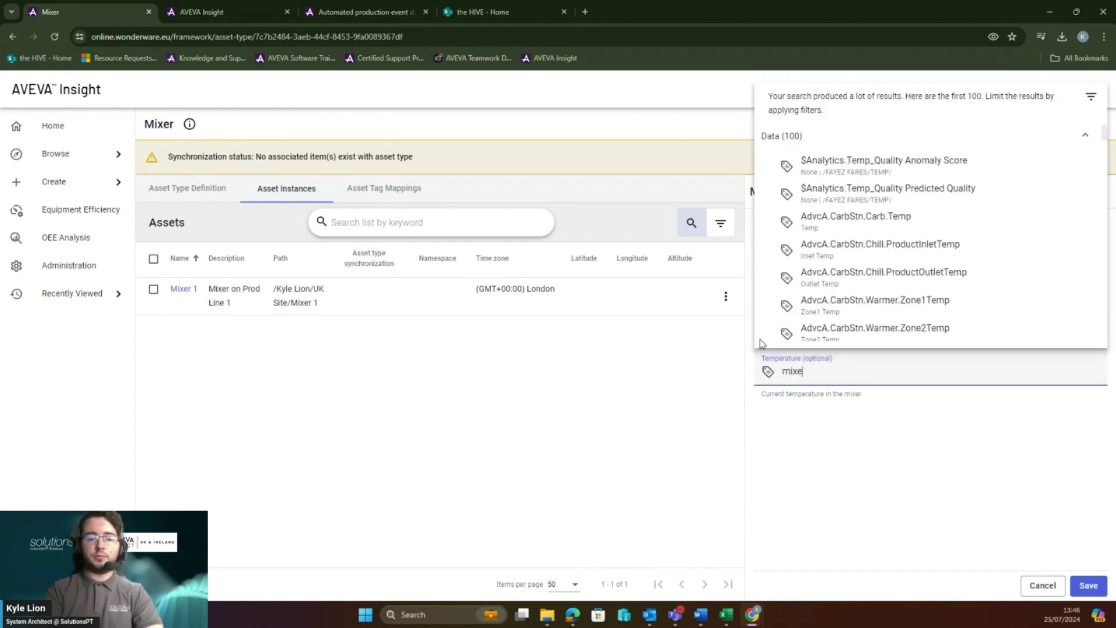
text(r1)
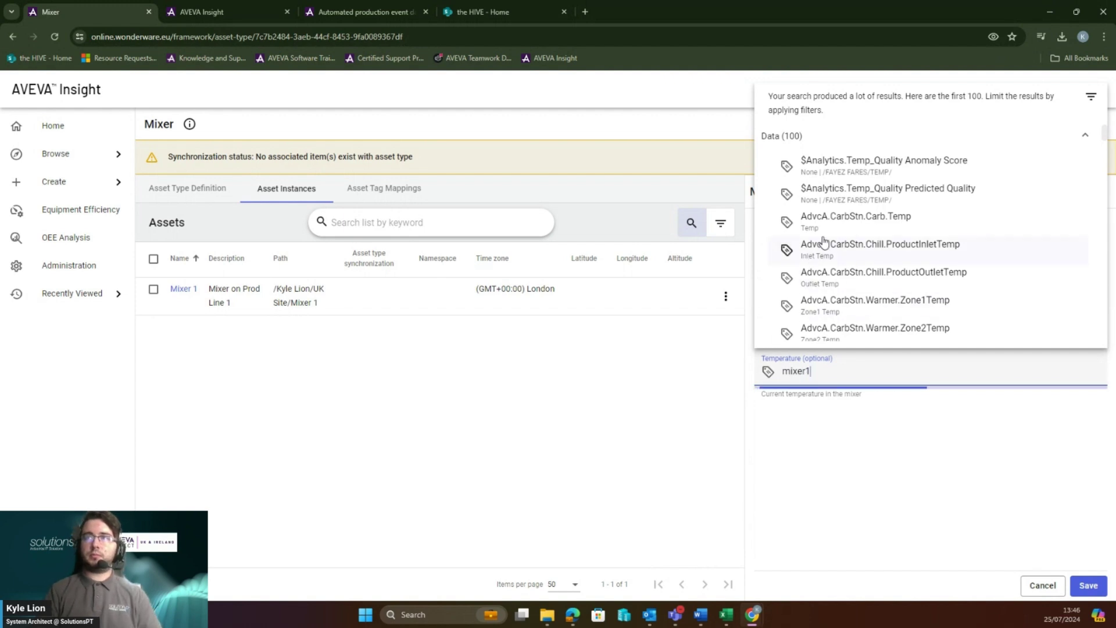
click(875, 183)
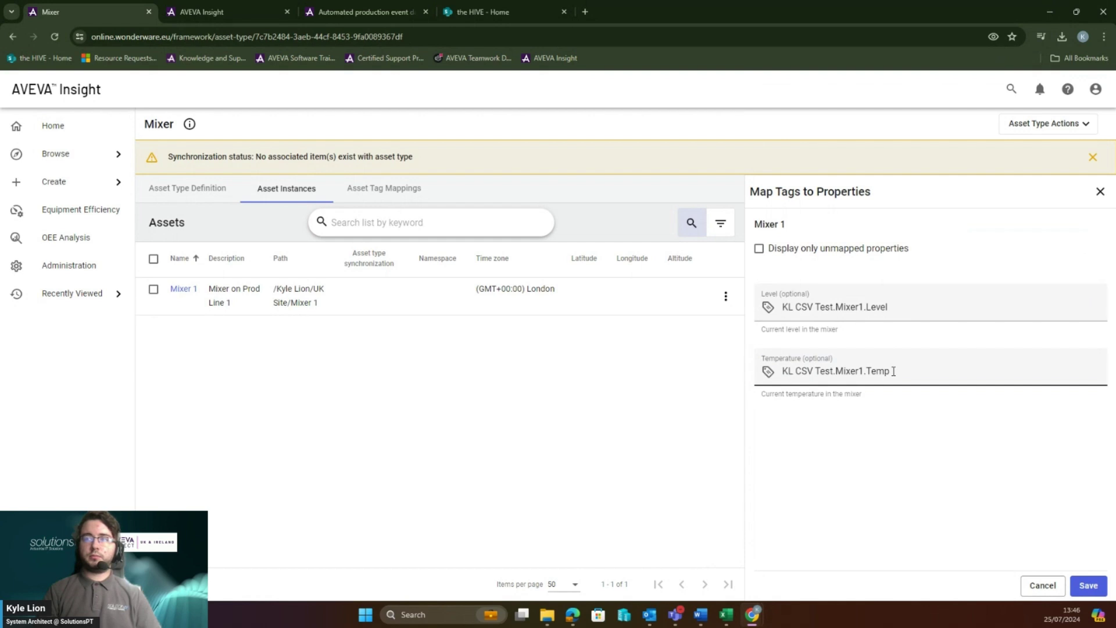
Save Mixer 1's mappings and download tag_mapping_sample.csv from Import Tag Mappings.
click(1088, 586)
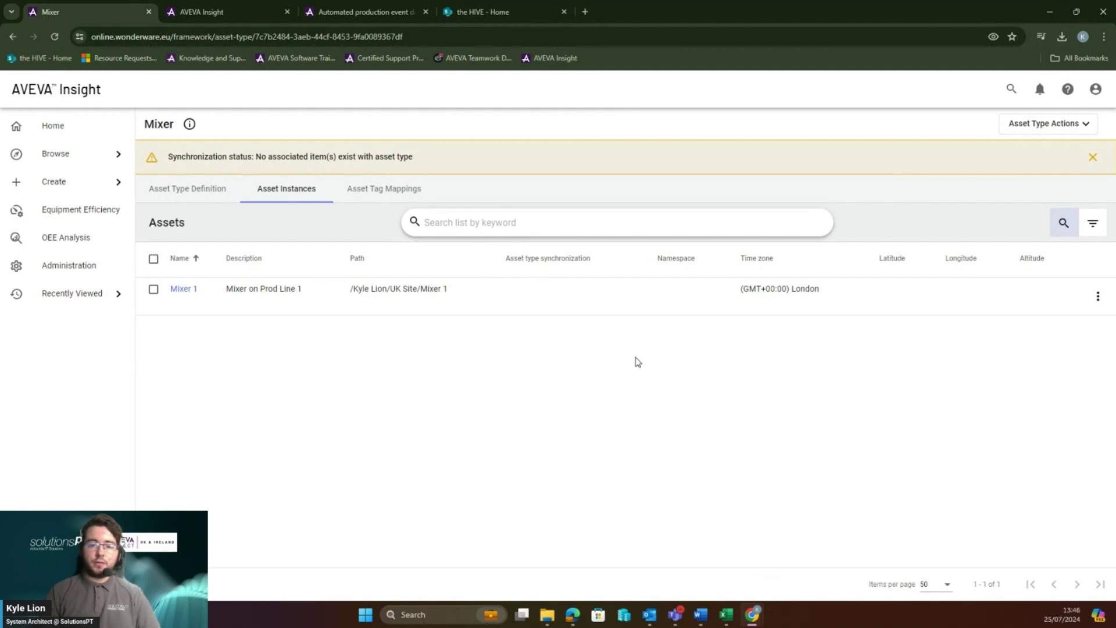
click(1080, 124)
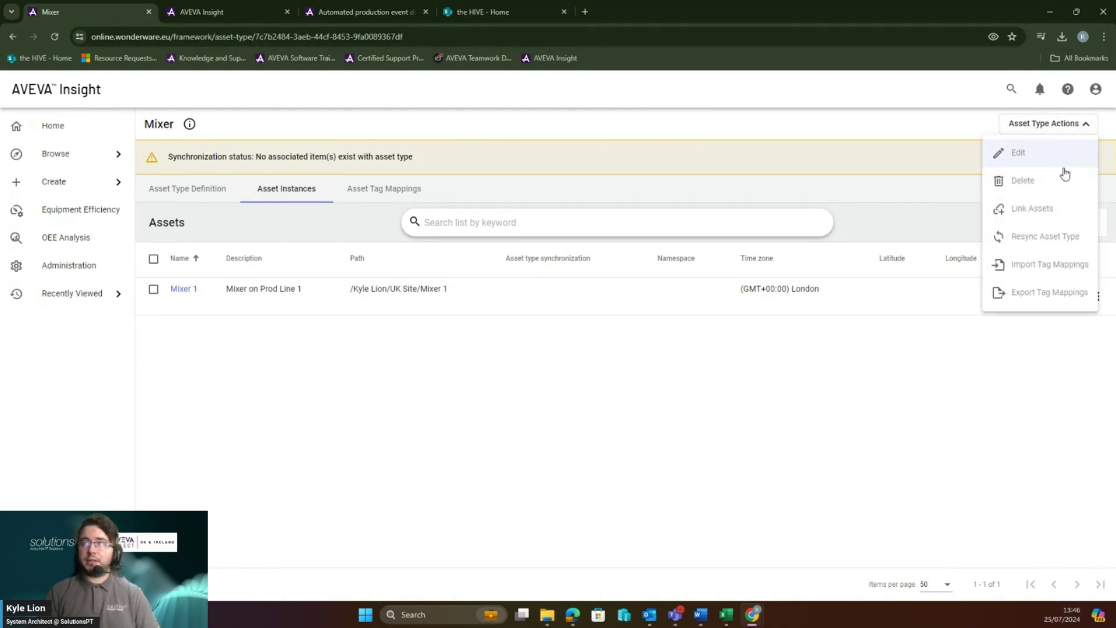
click(1055, 265)
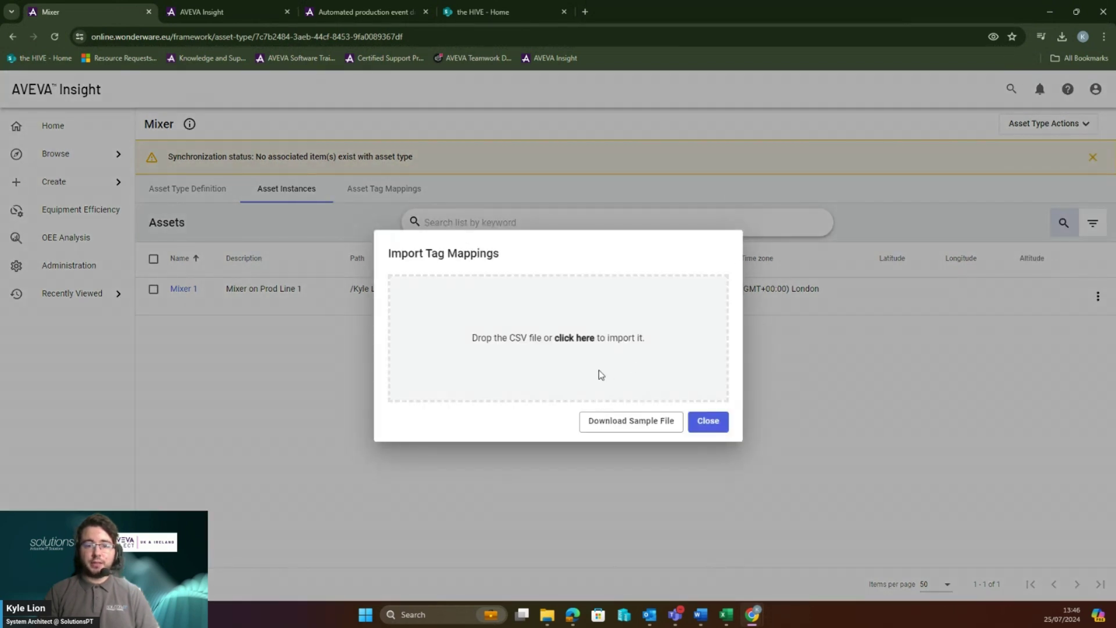
click(649, 427)
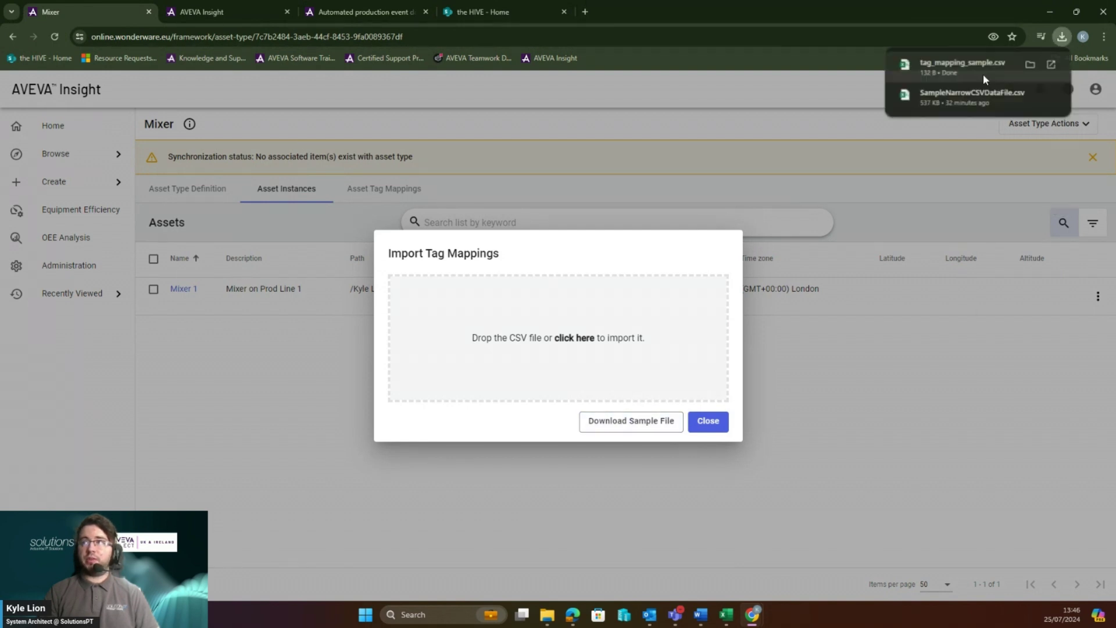
Open tag_mapping_sample.csv in Excel and auto-fit columns A through E.
click(962, 64)
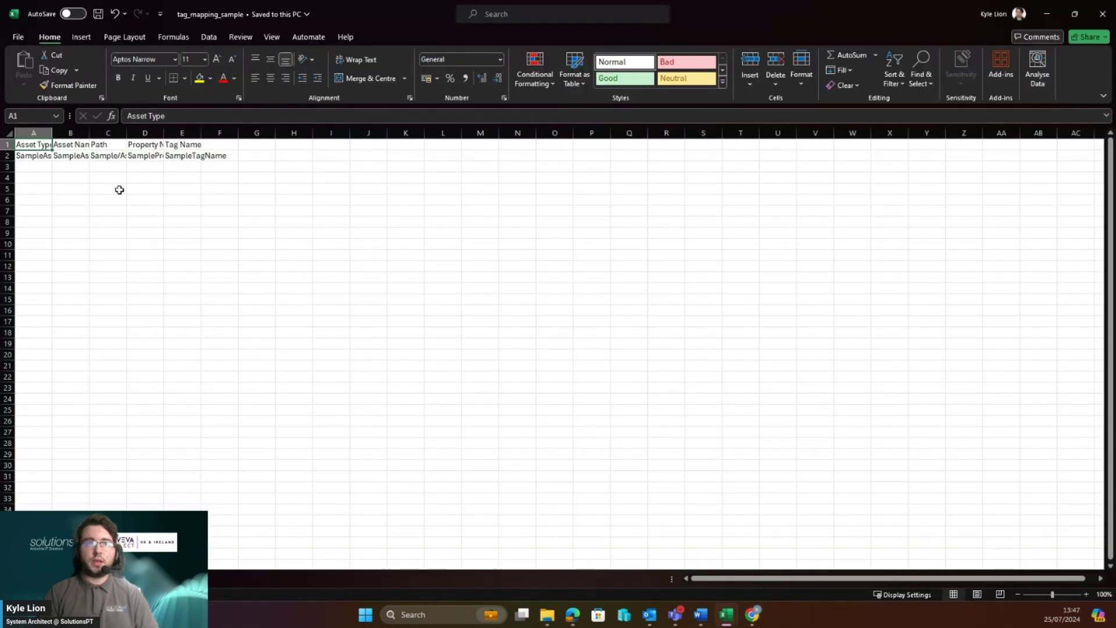
double_click(52, 134)
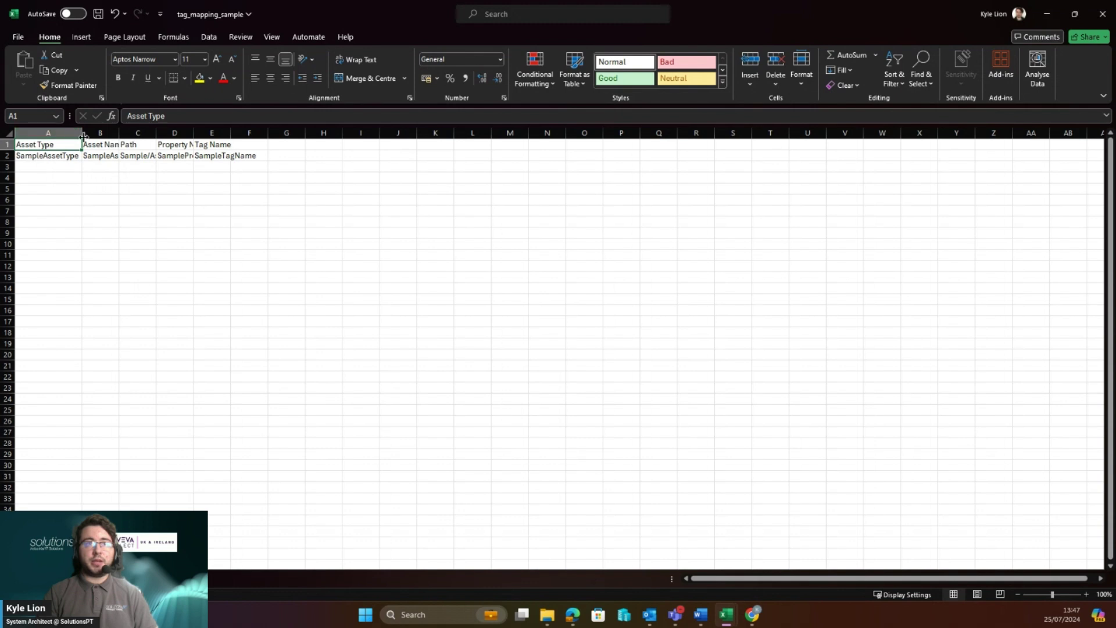
double_click(119, 134)
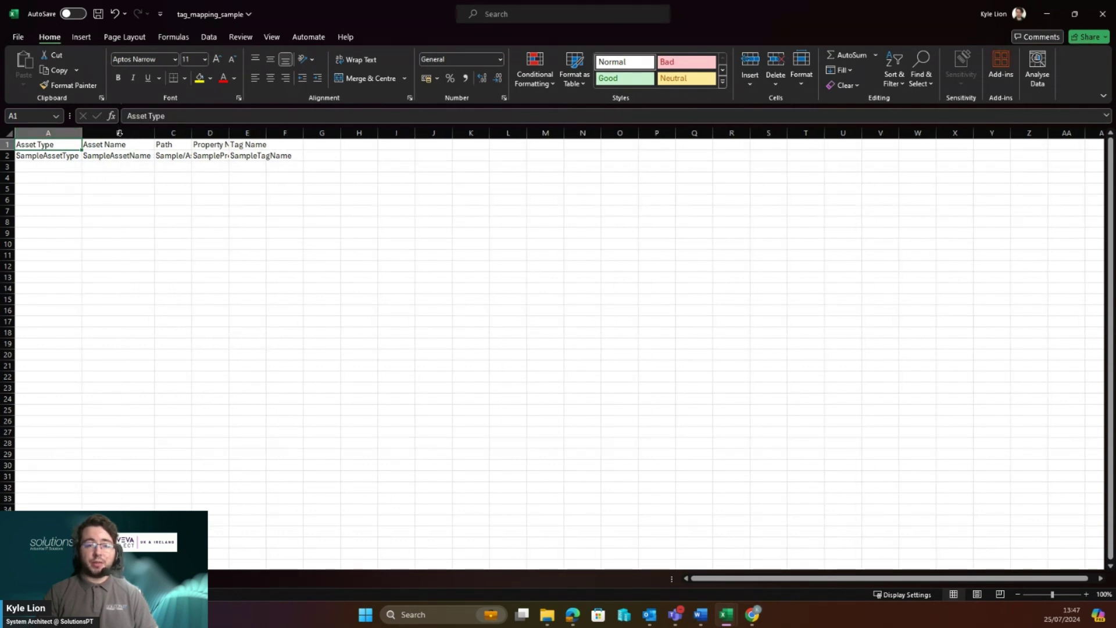
double_click(197, 133)
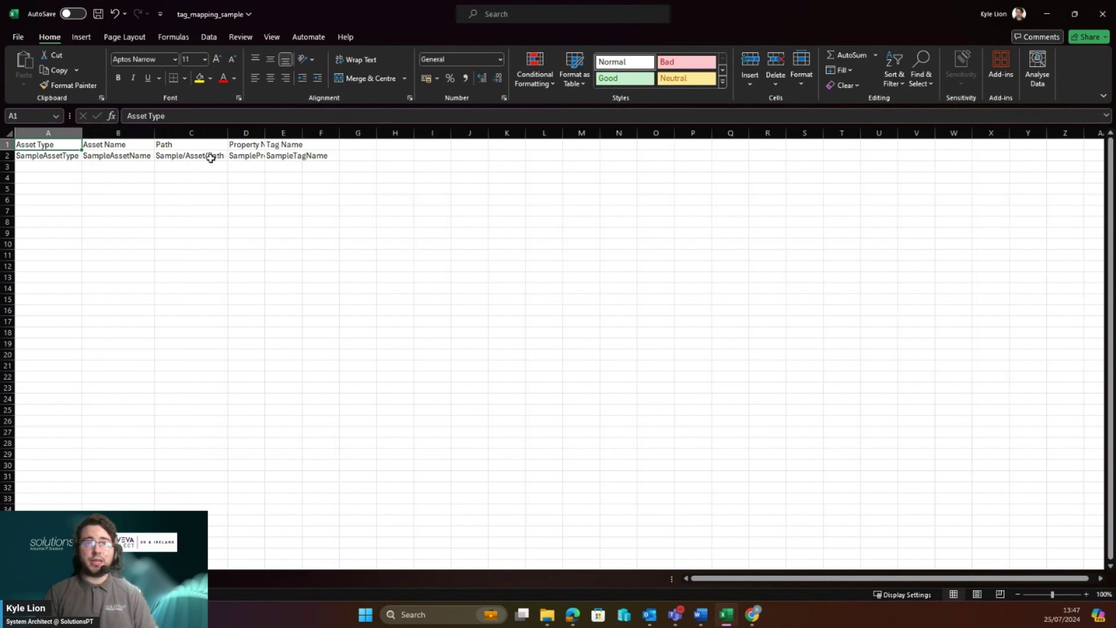
double_click(265, 133)
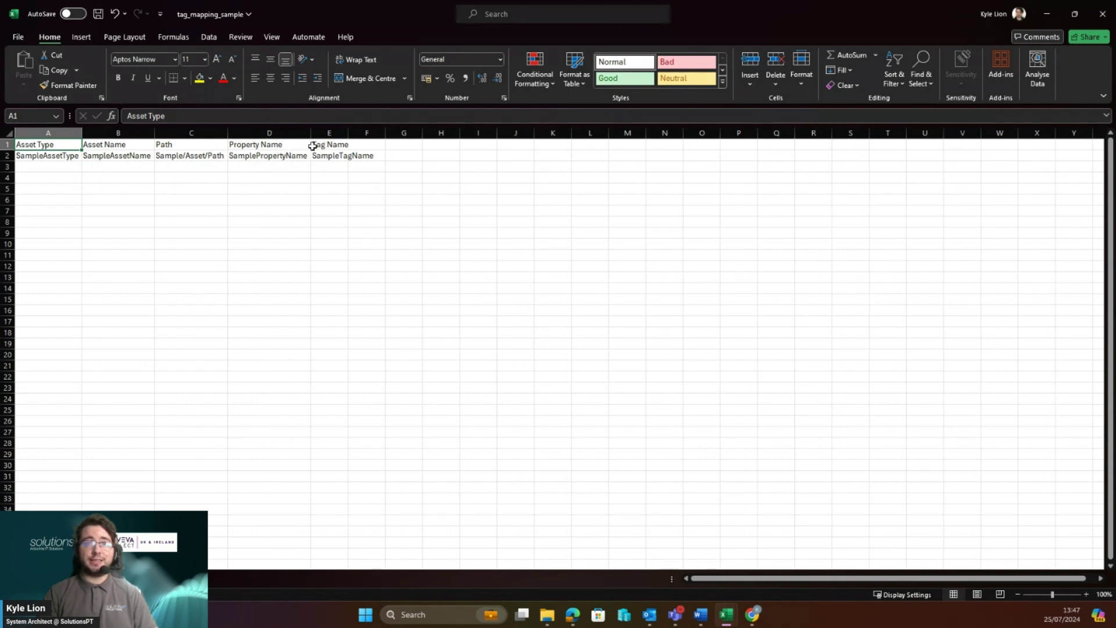
double_click(350, 134)
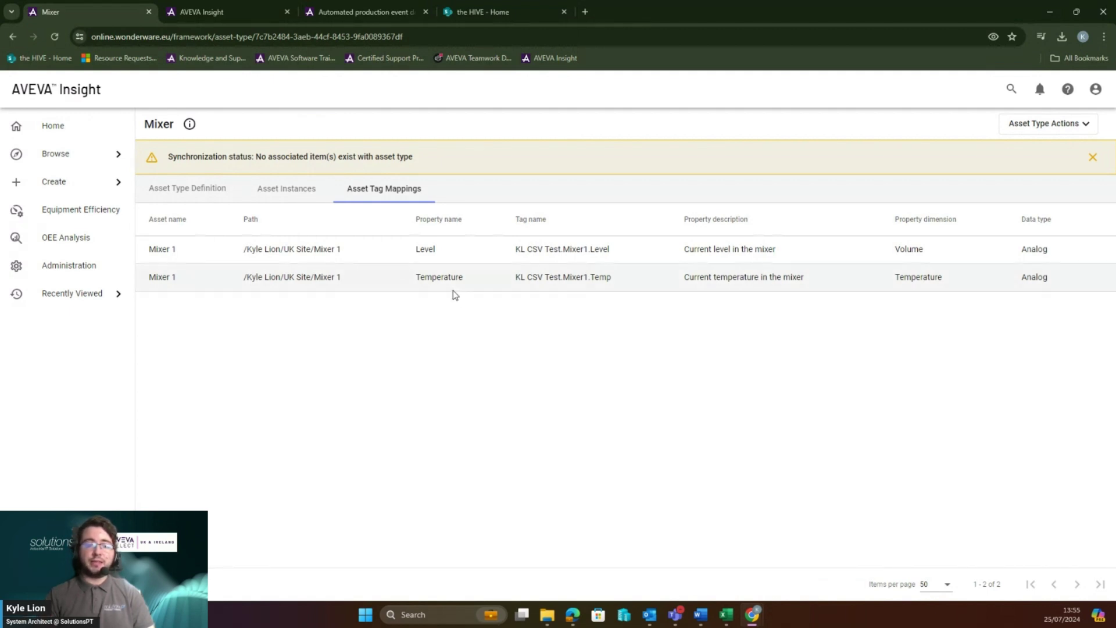
Search 'mixer1' and select the KL CSV Test.Mixer1.Level and Mixer1.Temp tags.
click(73, 123)
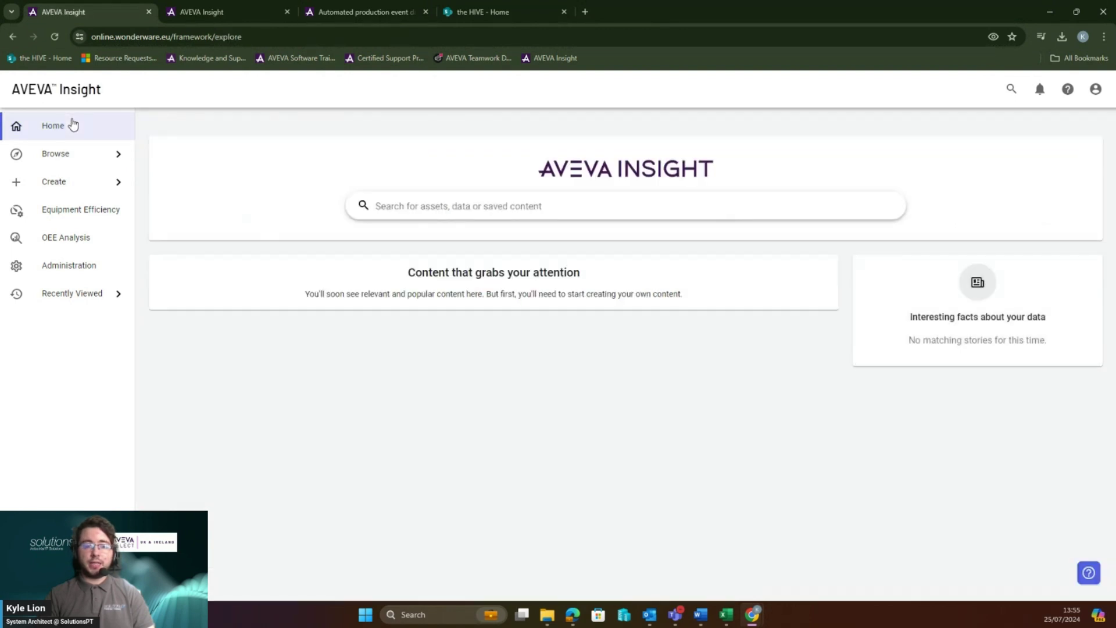
click(449, 212)
text(mixer1)
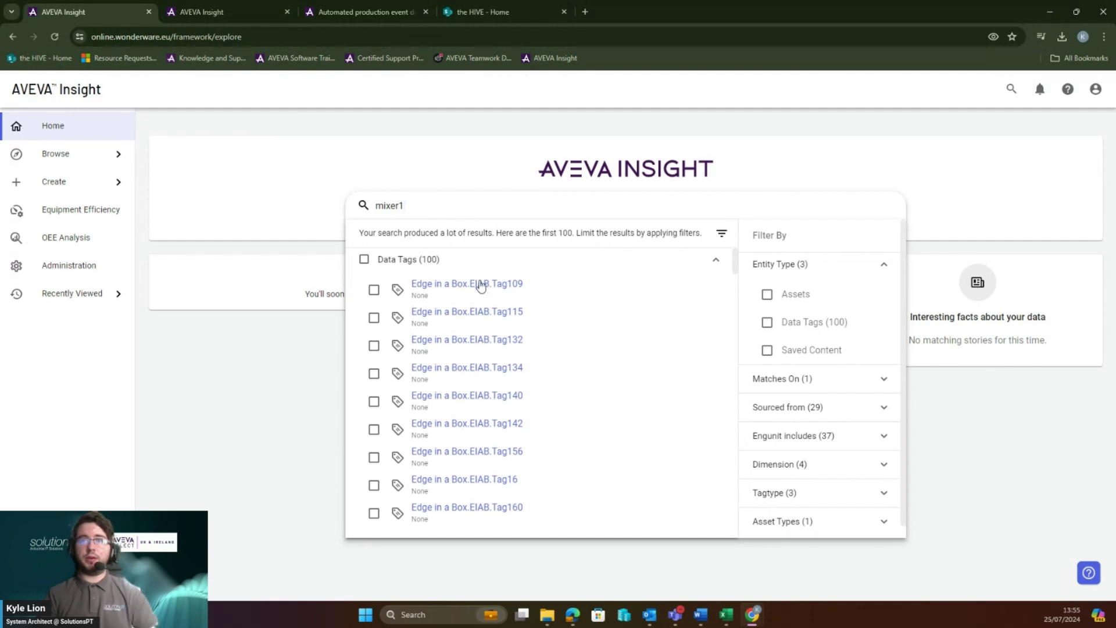
click(374, 411)
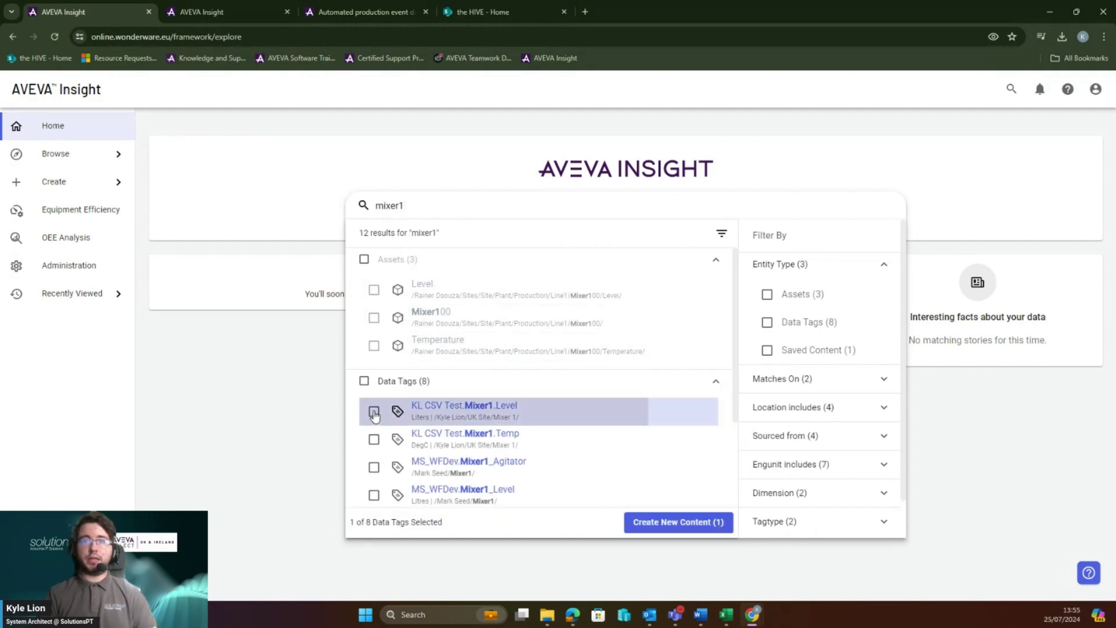
click(376, 442)
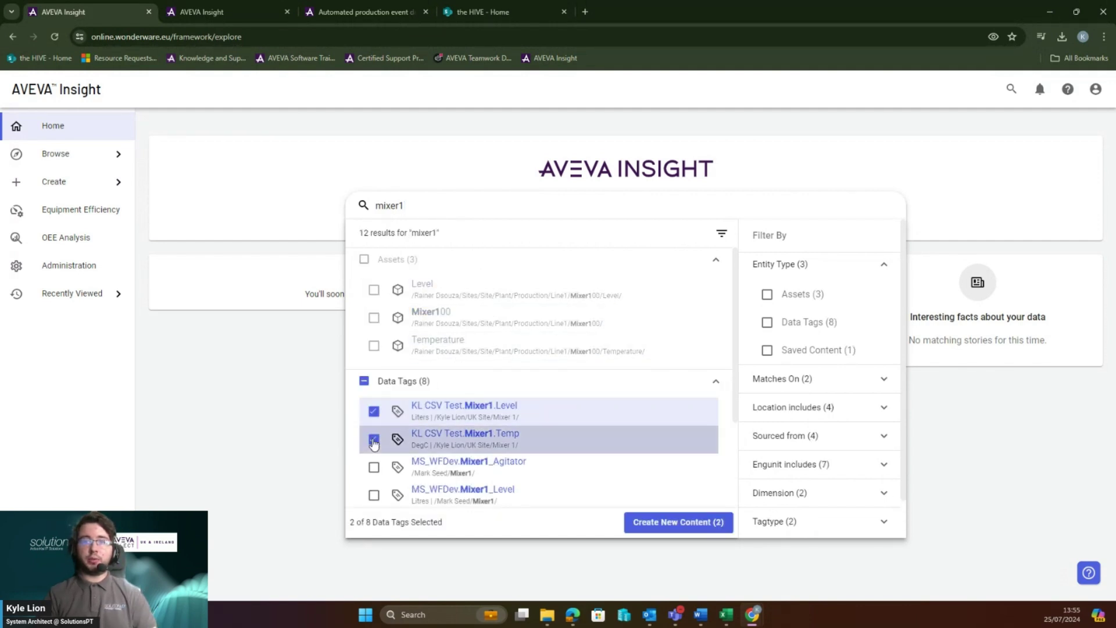
Create new content from both tags displayed as a Visual001 line chart.
click(675, 523)
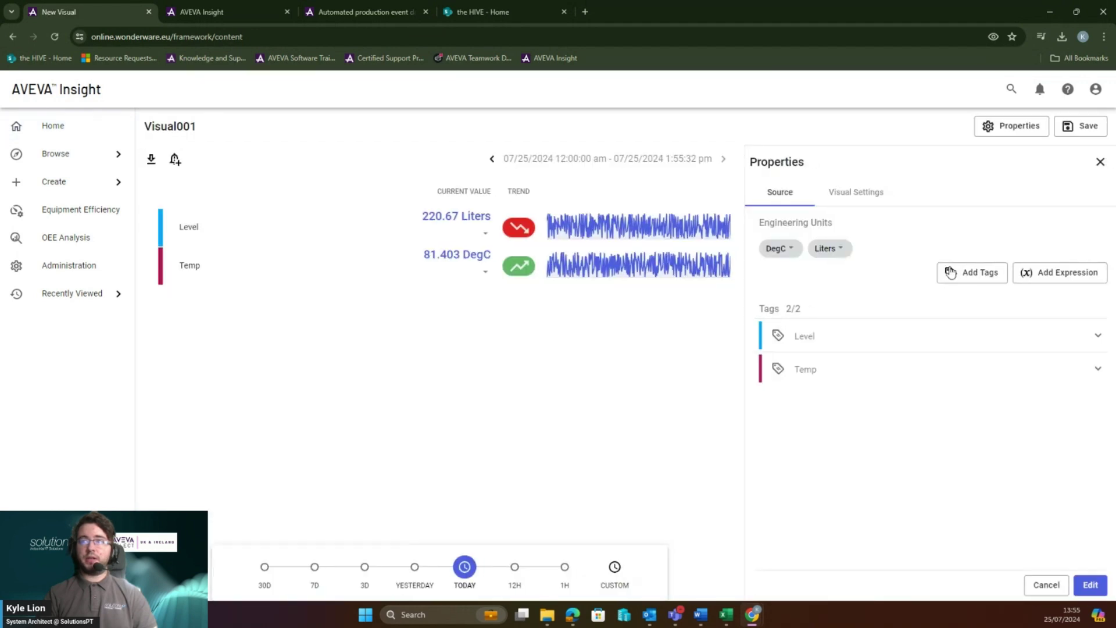
click(859, 194)
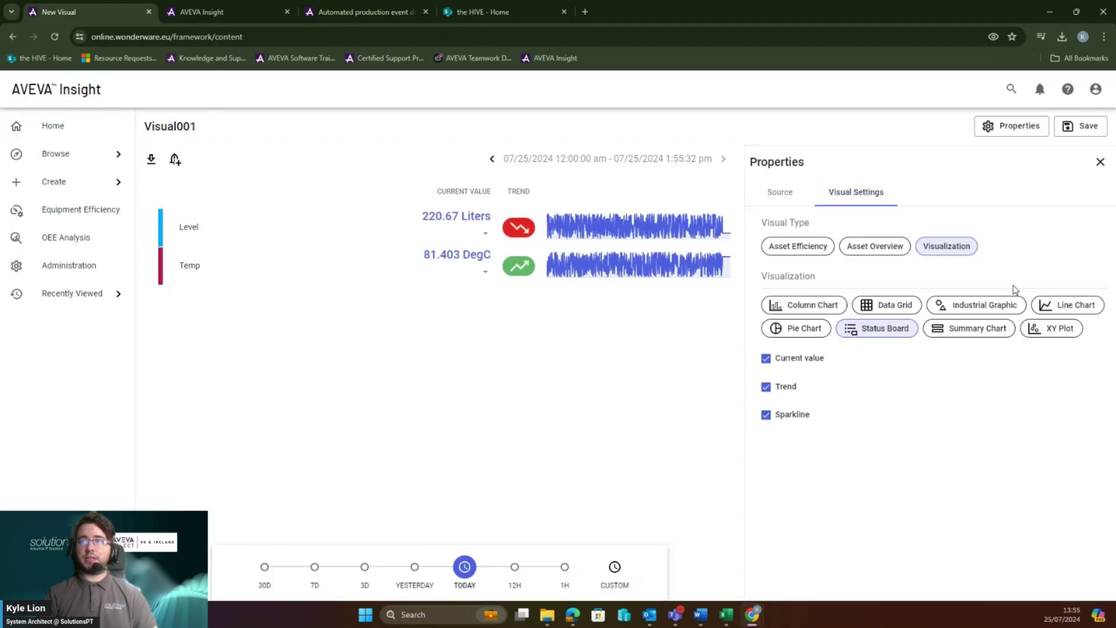
click(1059, 307)
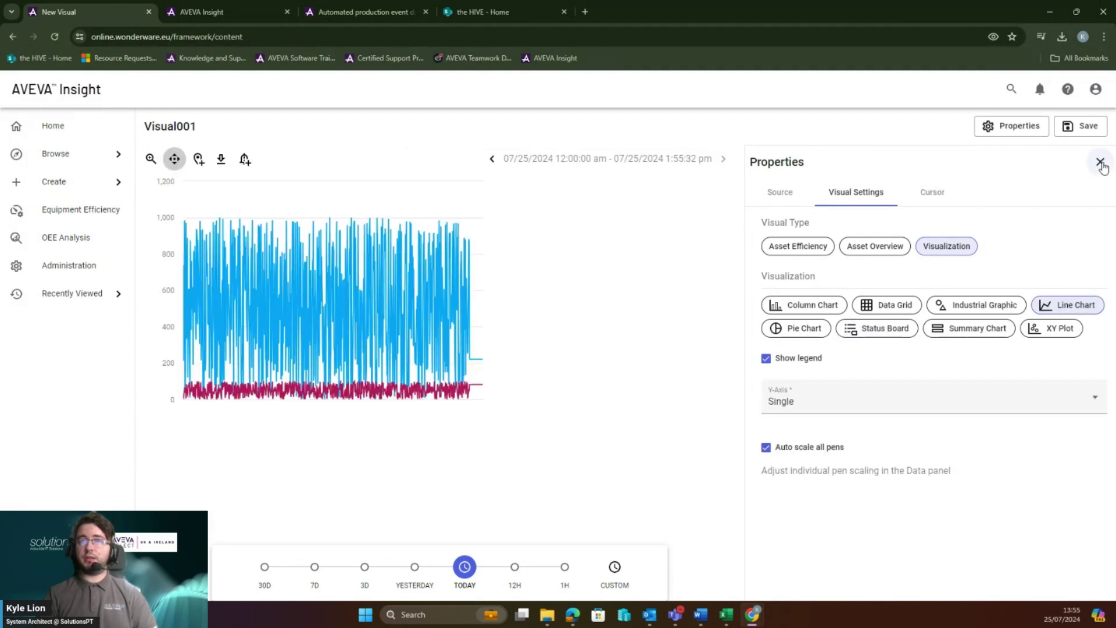
click(1100, 163)
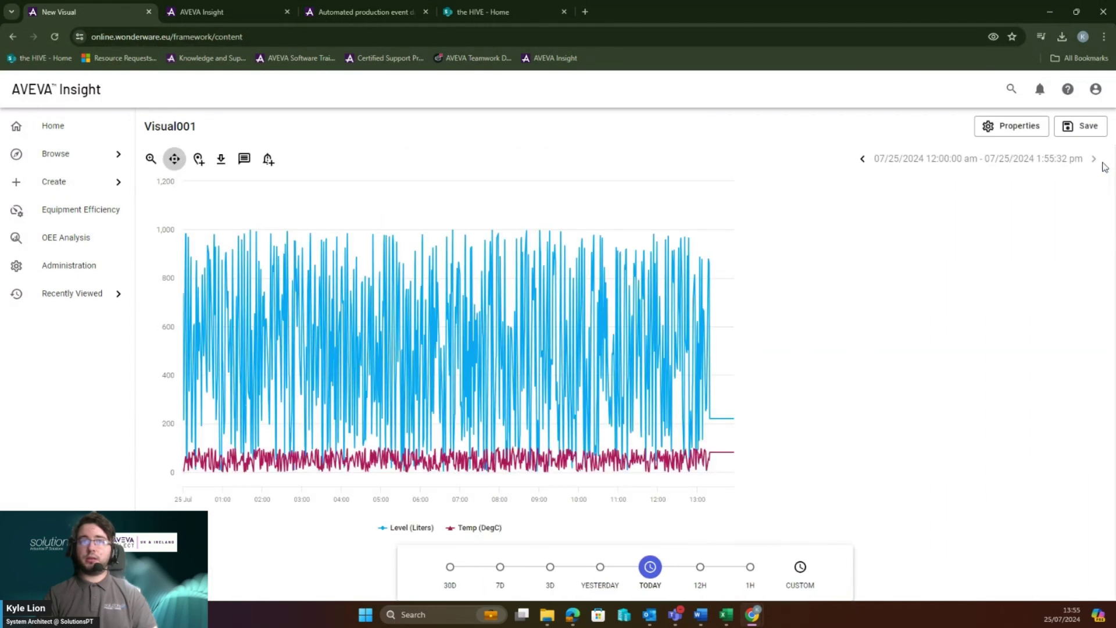
Name the chart 'Trend', make it visible to My Team, and search 'mixer 1' for the asset link.
click(1091, 127)
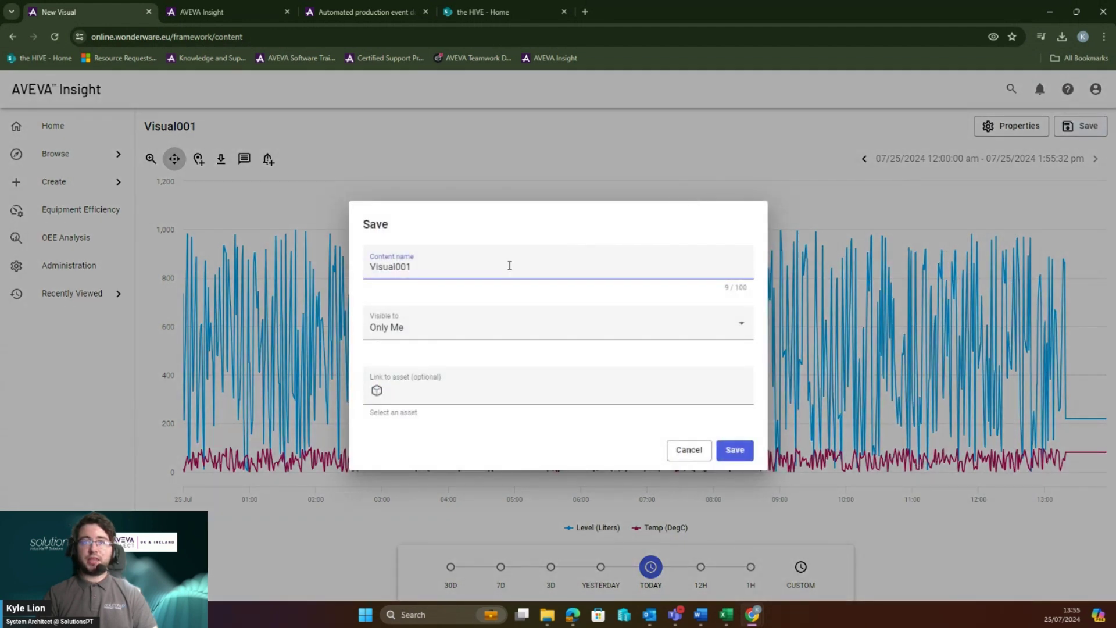
drag(478, 265, 361, 253)
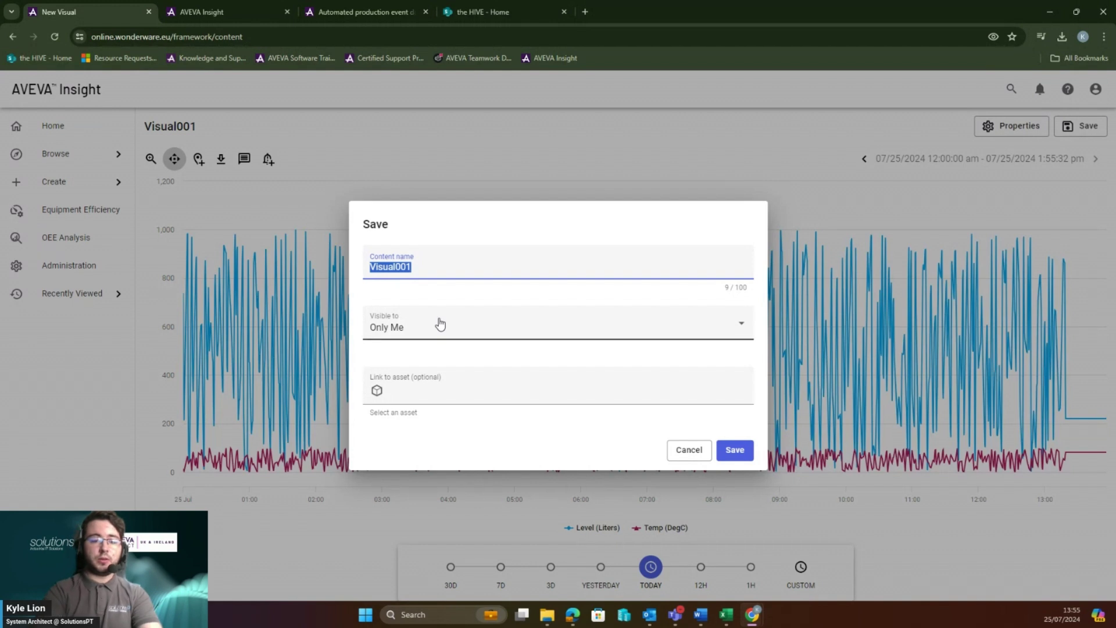
text(Trend)
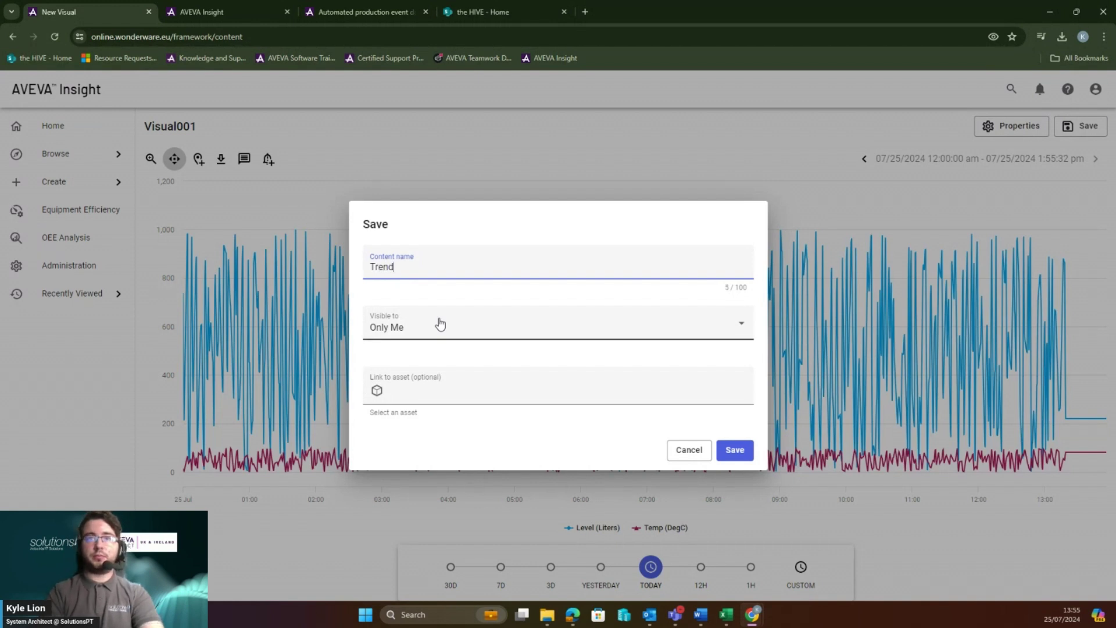
click(447, 330)
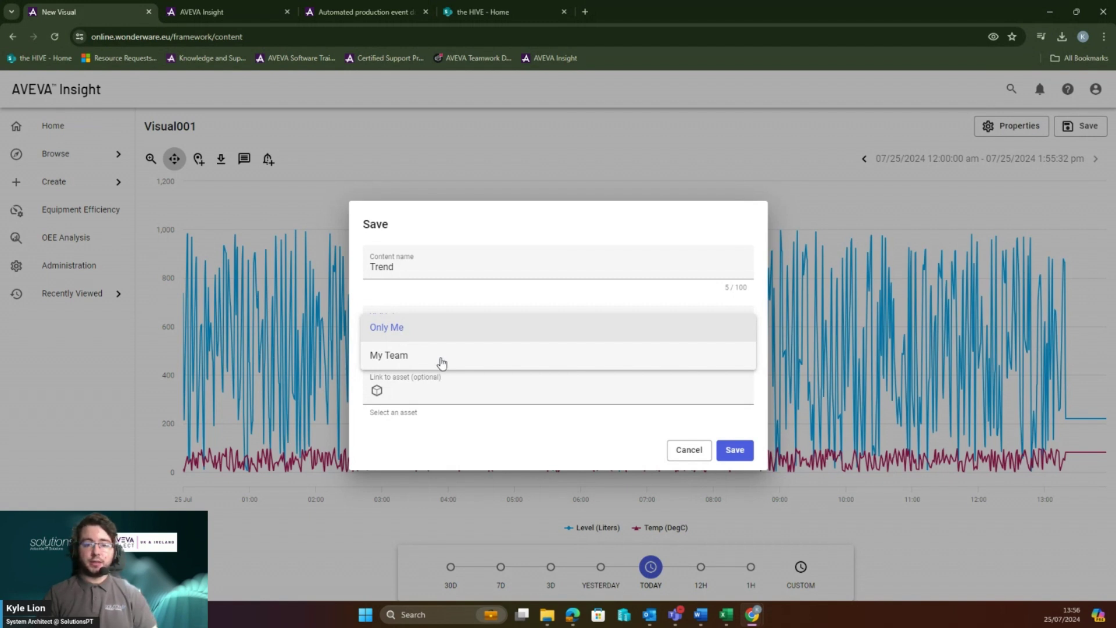
click(442, 363)
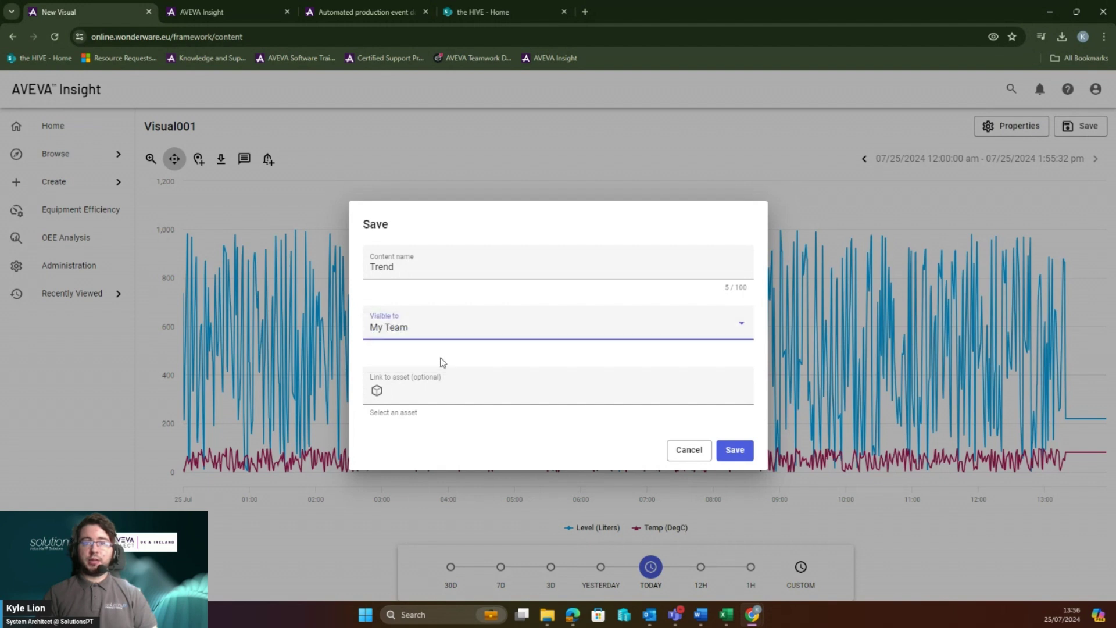
click(418, 387)
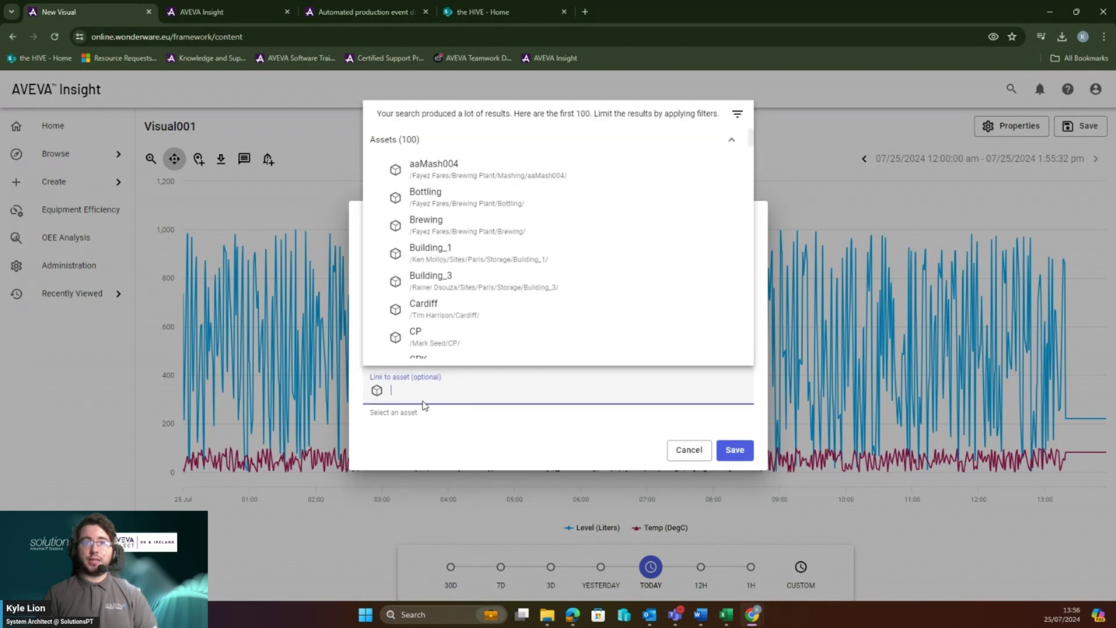
text(mixer )
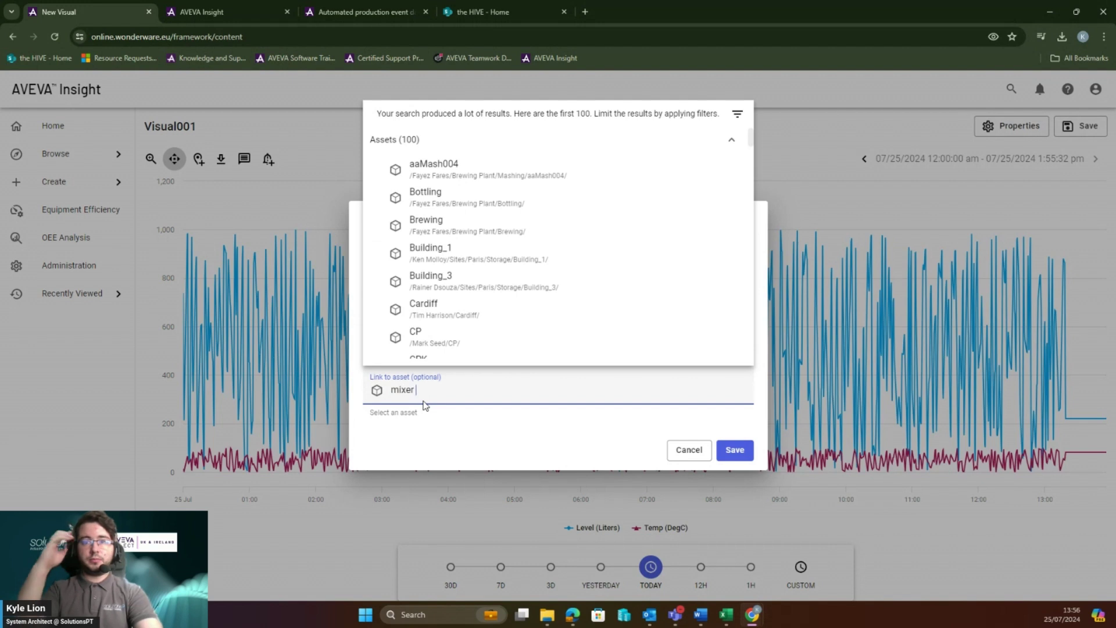
text(1)
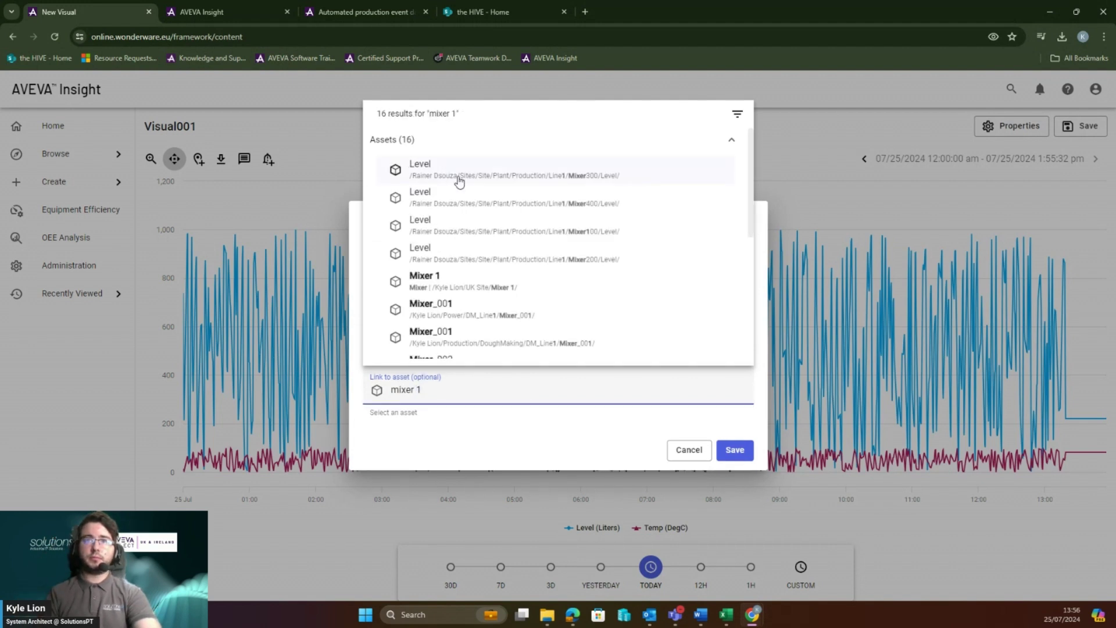
Link the trend to the Mixer 1 asset from the search results.
click(473, 283)
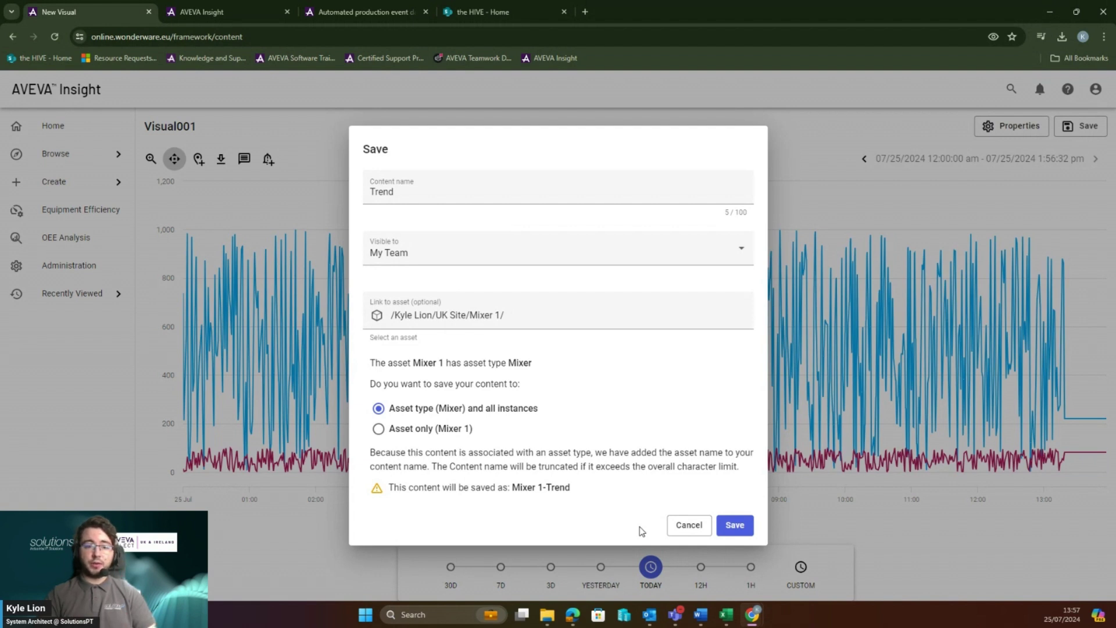
Save Mixer 1-Trend for the Mixer type and instances, then view the Mixer asset type.
click(731, 527)
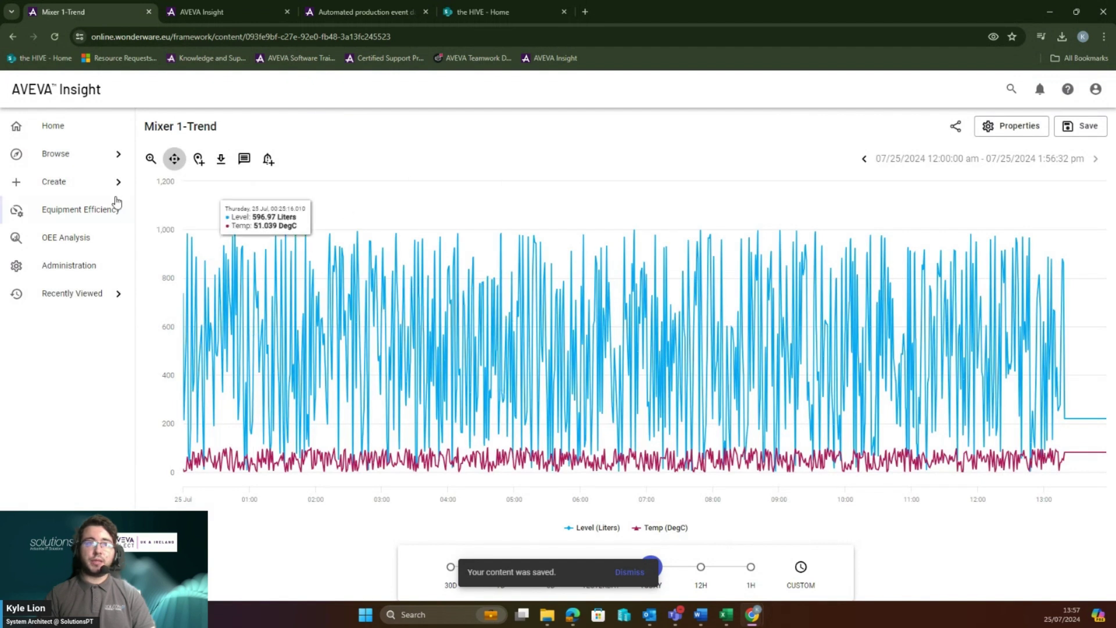
click(108, 154)
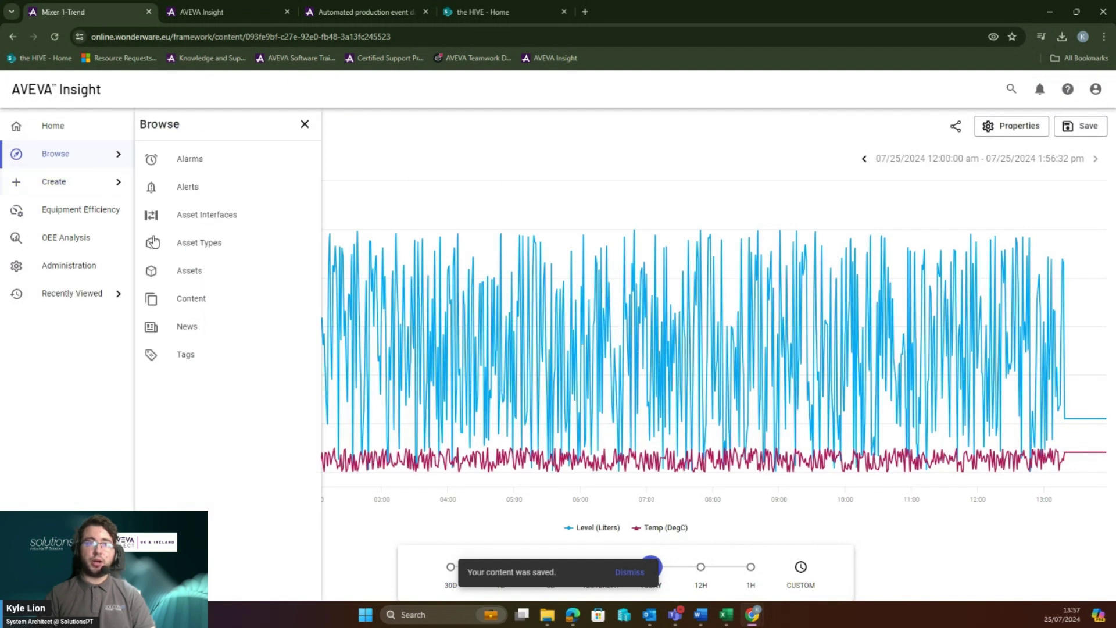
click(167, 250)
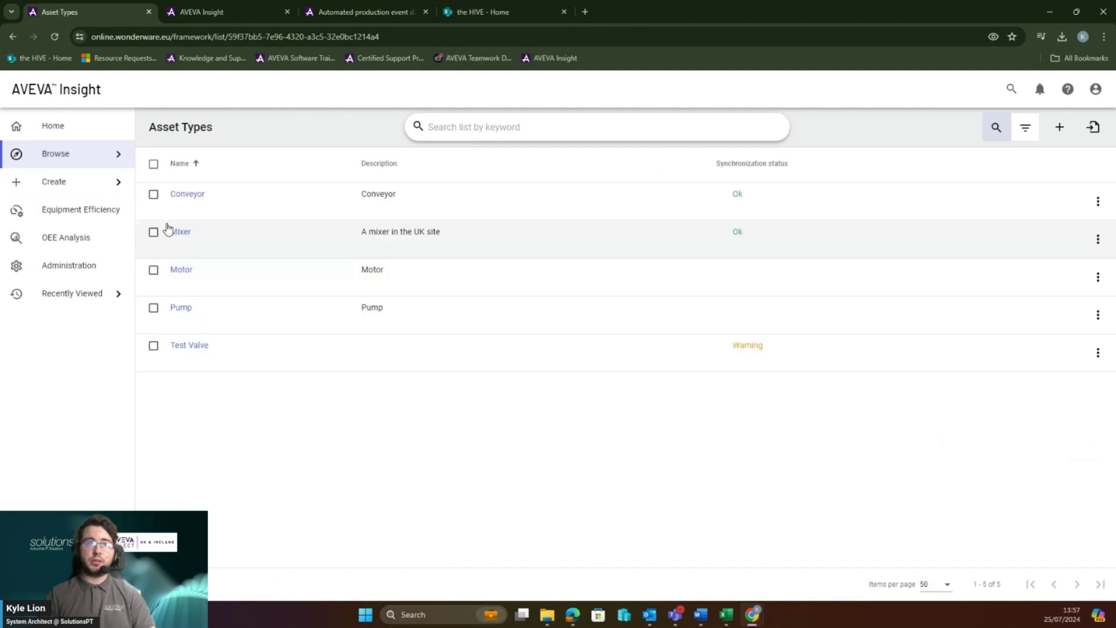
click(180, 233)
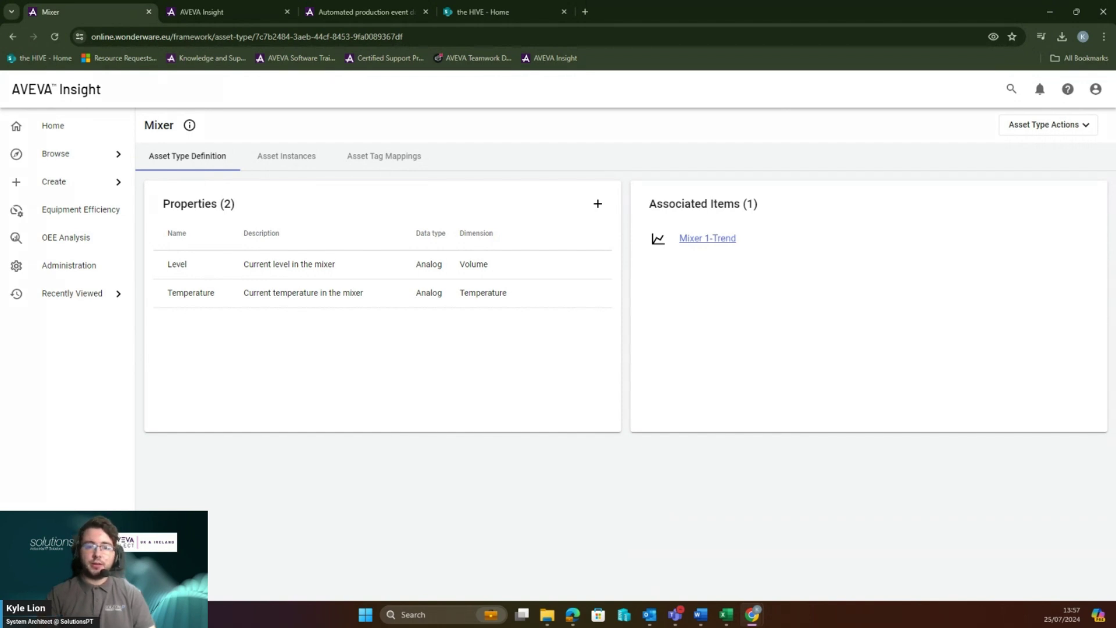
Add a new asset 'Mixer 2' with London time zone and description 'Mixer on Prod Line 2'.
click(64, 161)
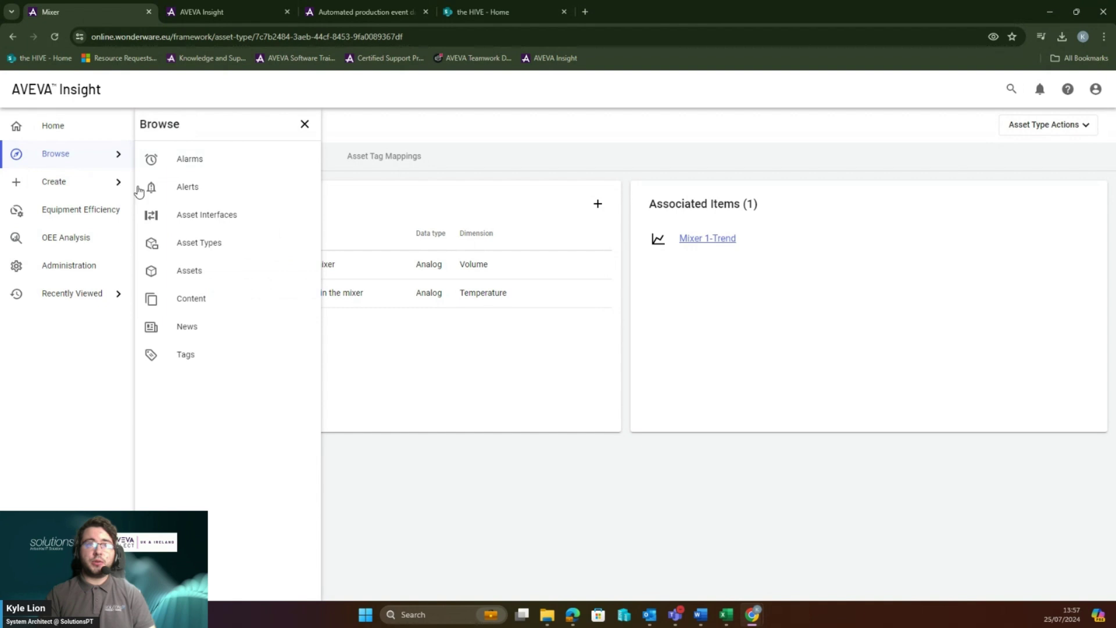
click(186, 272)
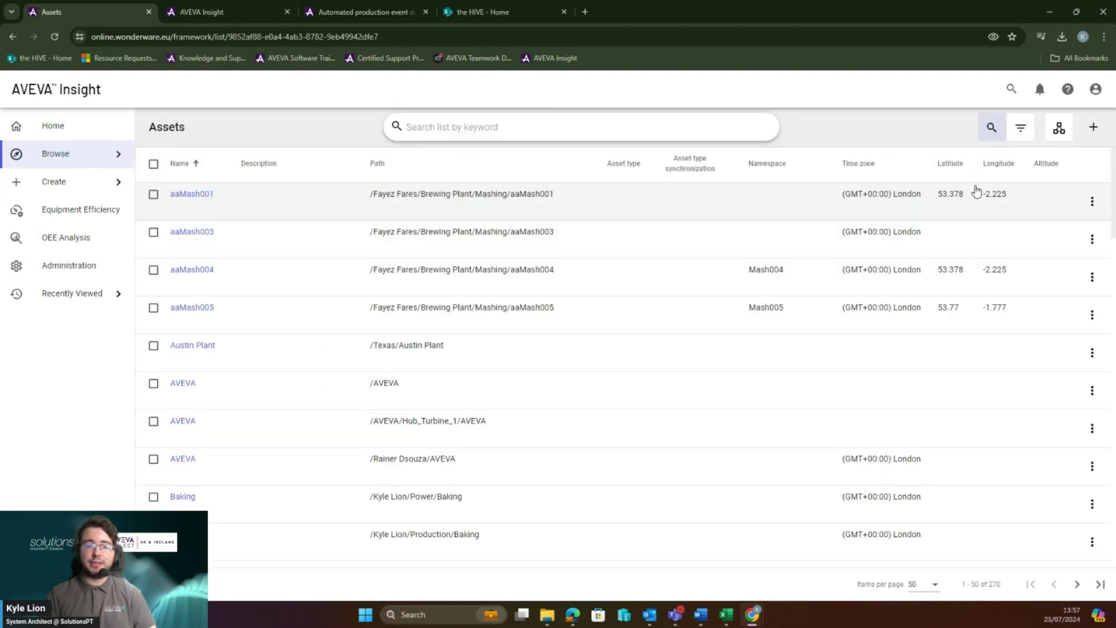
click(1093, 129)
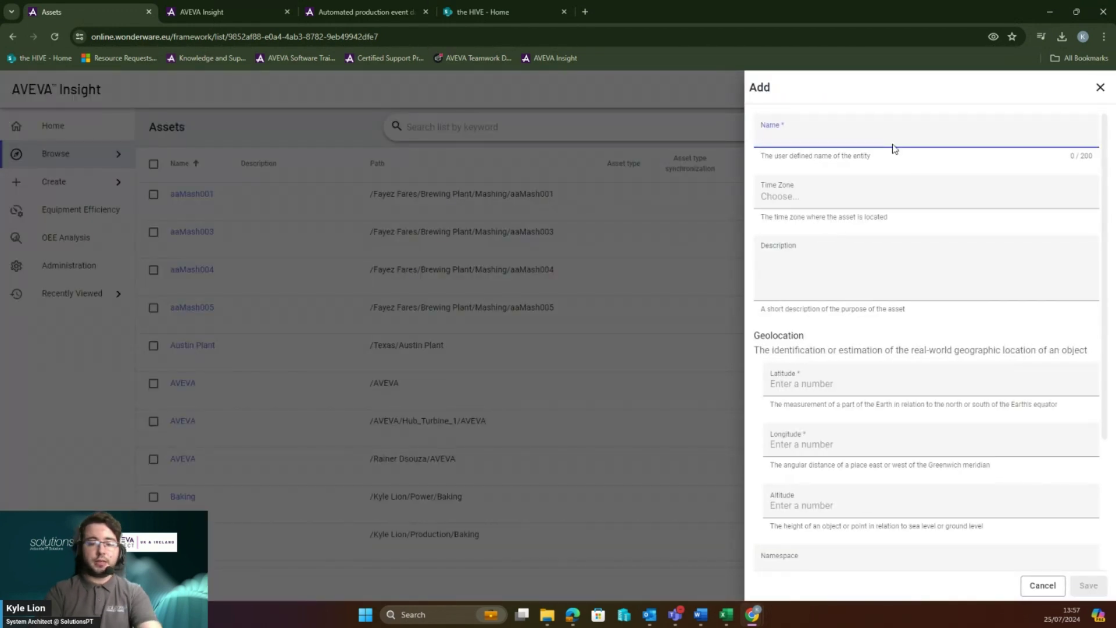
text(Mixer 2)
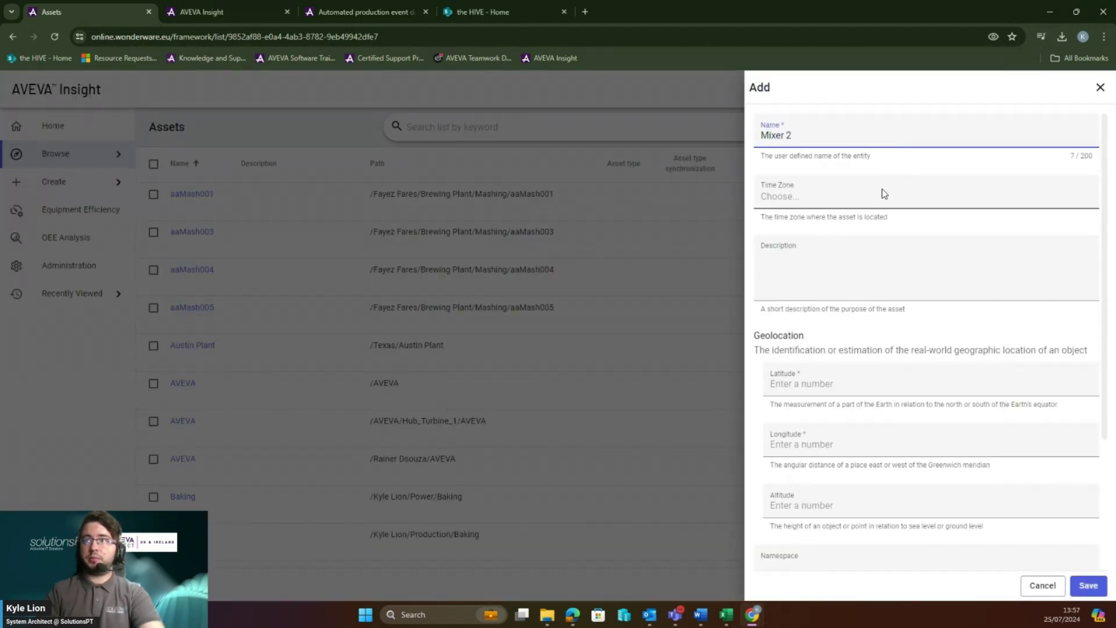
click(884, 197)
text(london)
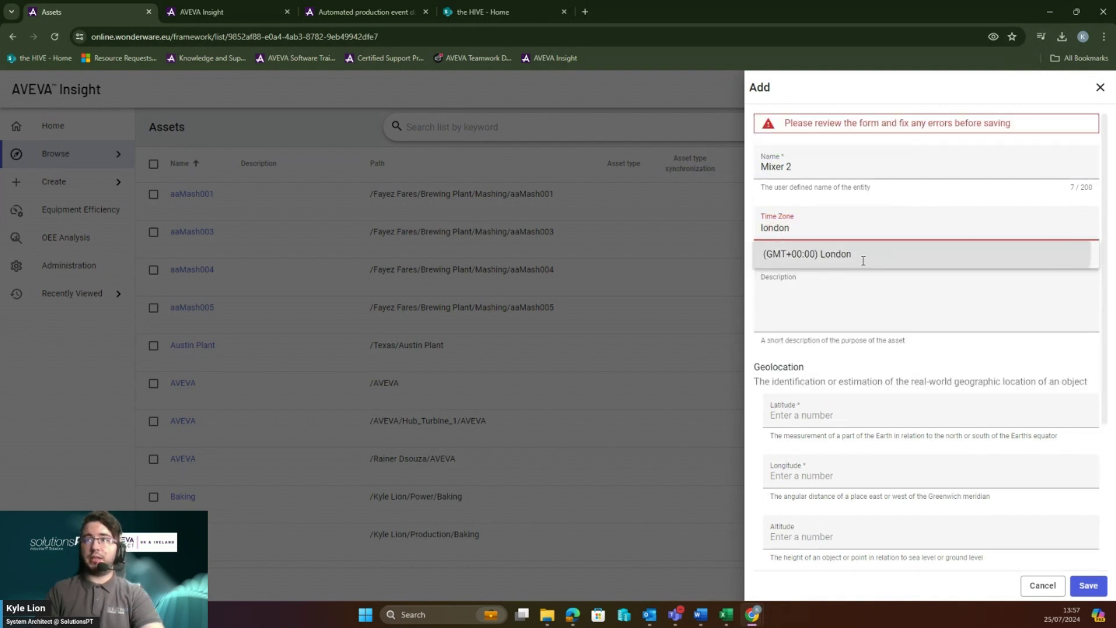
click(878, 254)
click(837, 274)
text(Mixer on Prod L)
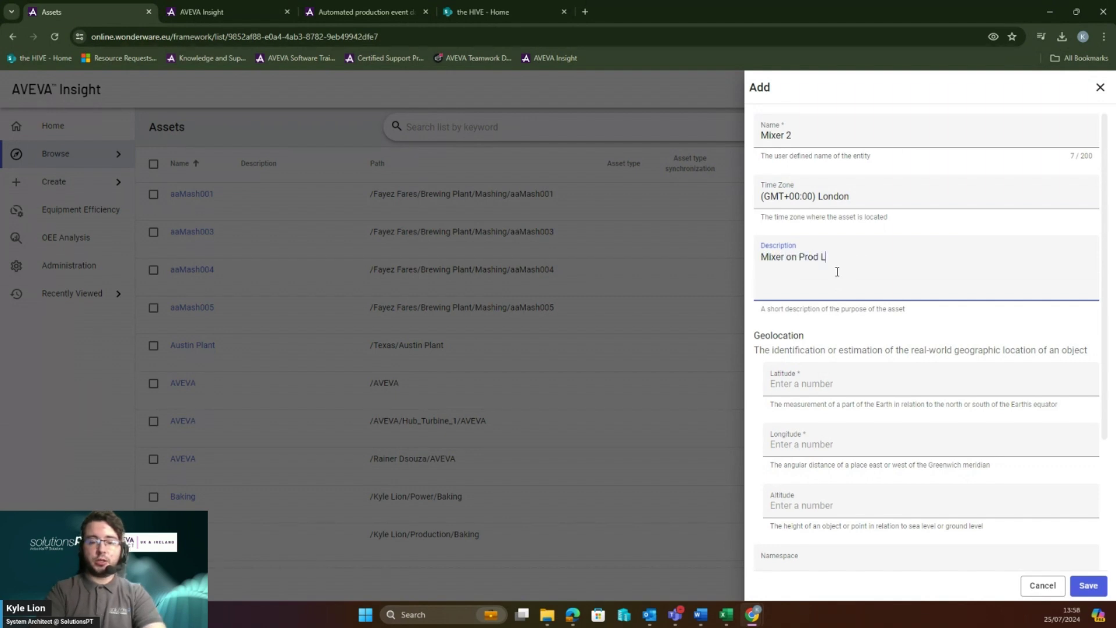
text(ine 2)
Place Mixer 2 under UK Site, set its asset type to Mixer, and save it.
scroll(870, 352, down, 3)
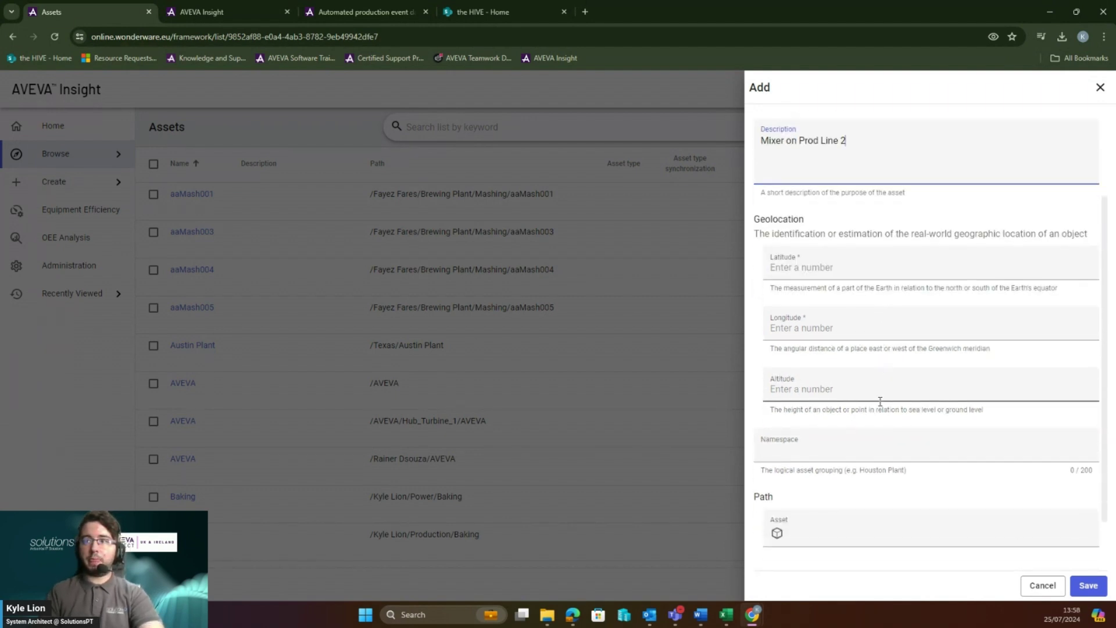
click(809, 474)
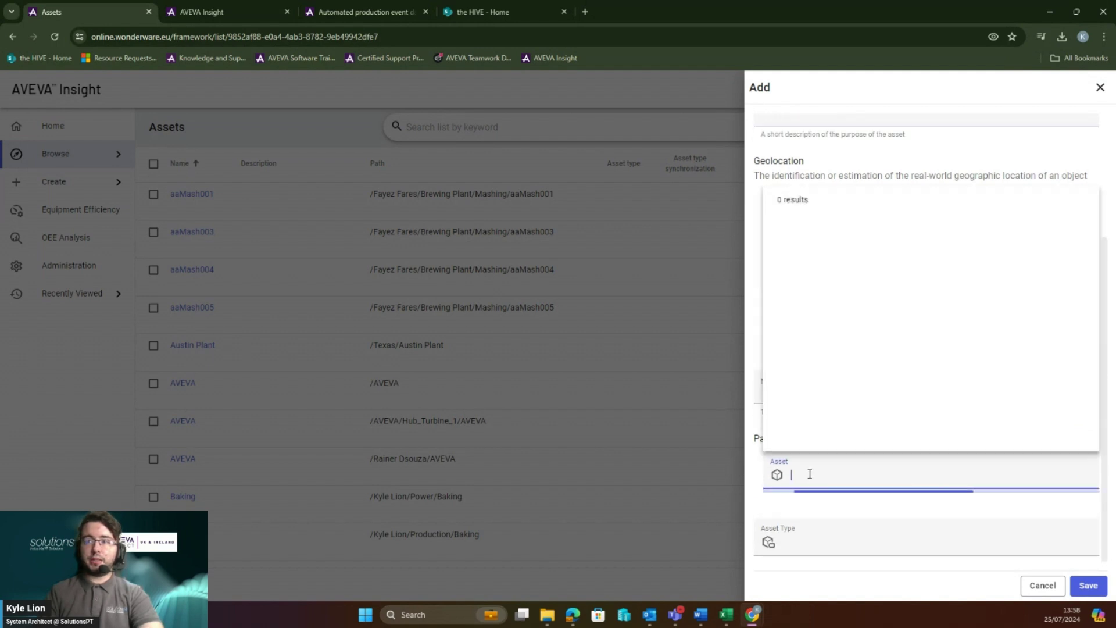
text(uk site)
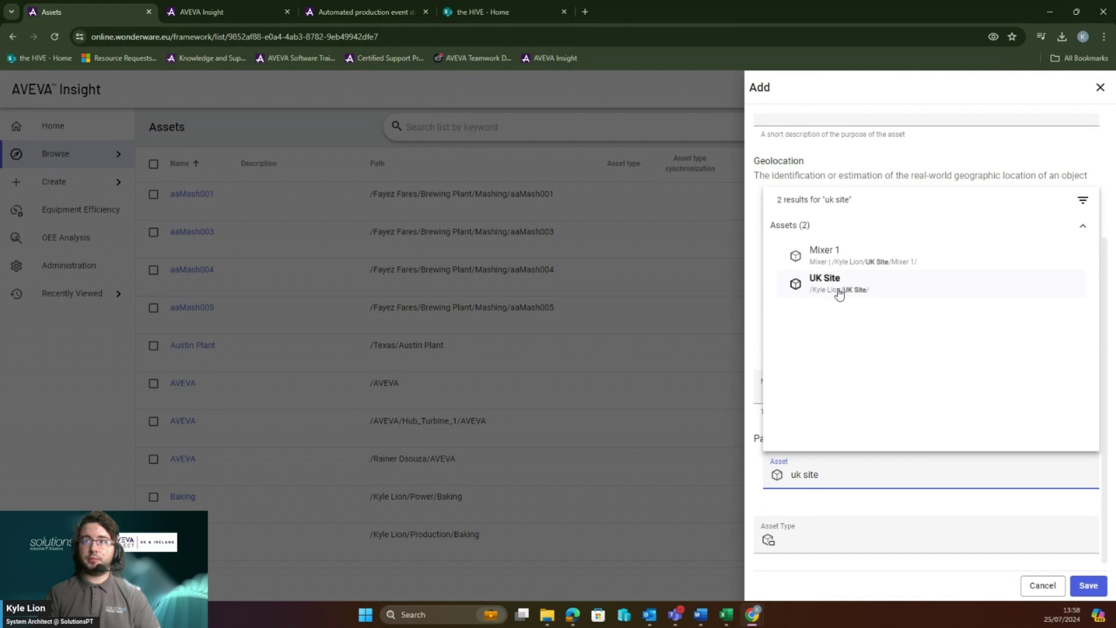
click(842, 290)
click(839, 544)
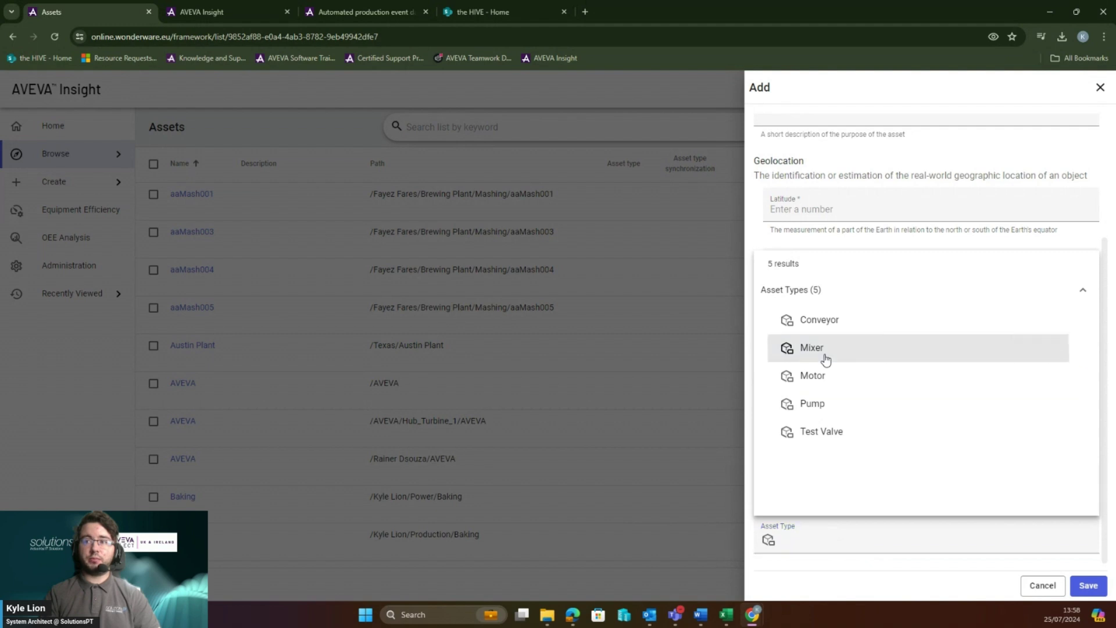
click(826, 360)
click(1099, 589)
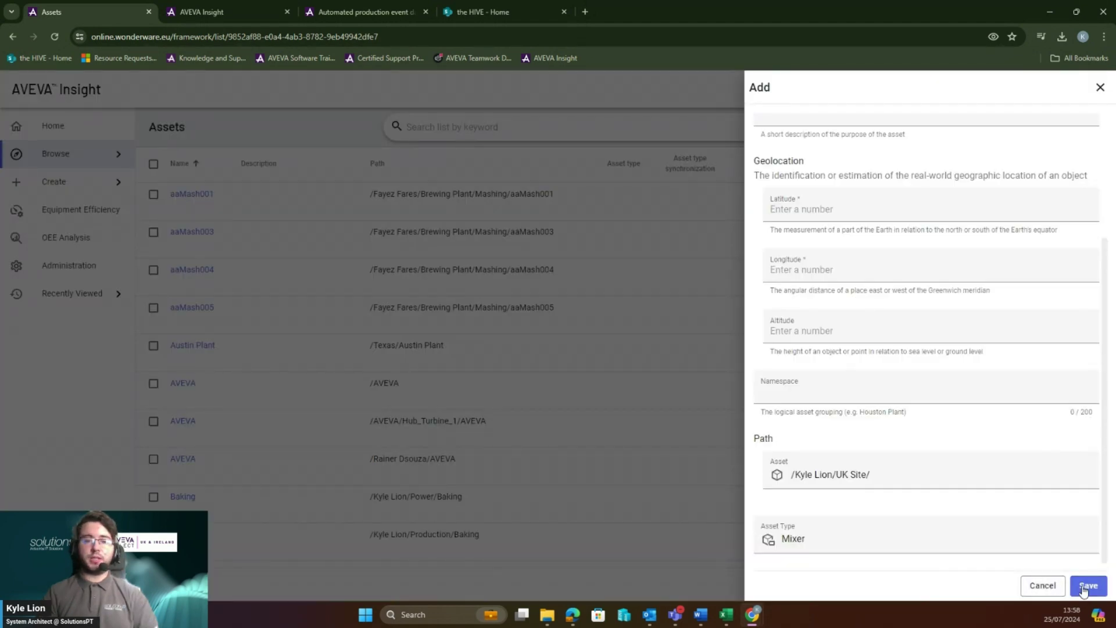
click(1084, 589)
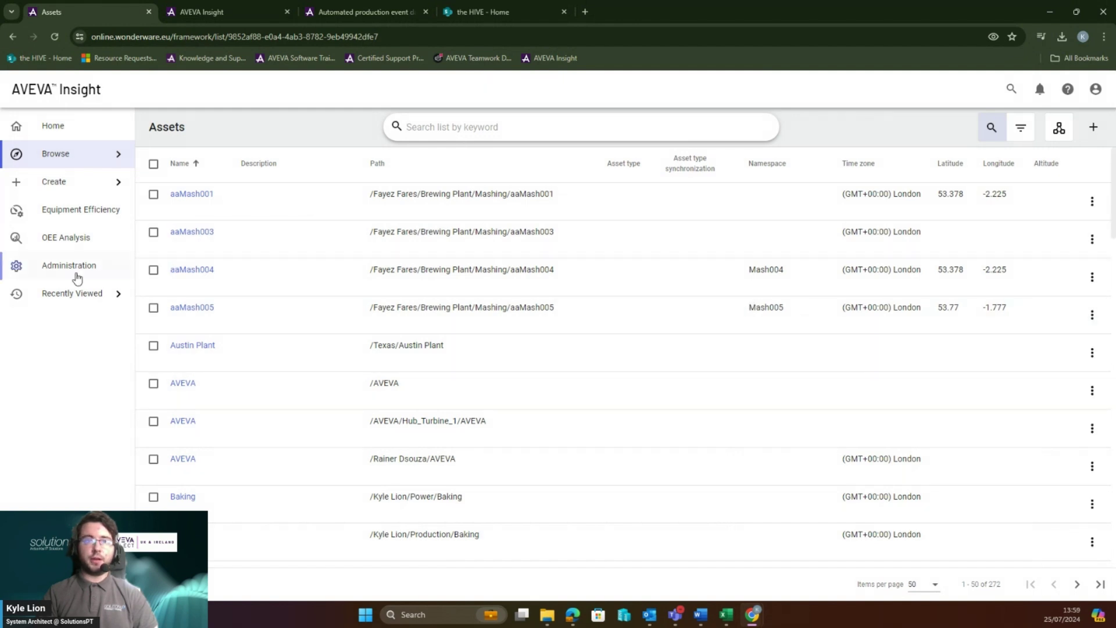
Upload MixersMetadata.csv and MixersData.csv to the KL CSV Test data source.
click(77, 275)
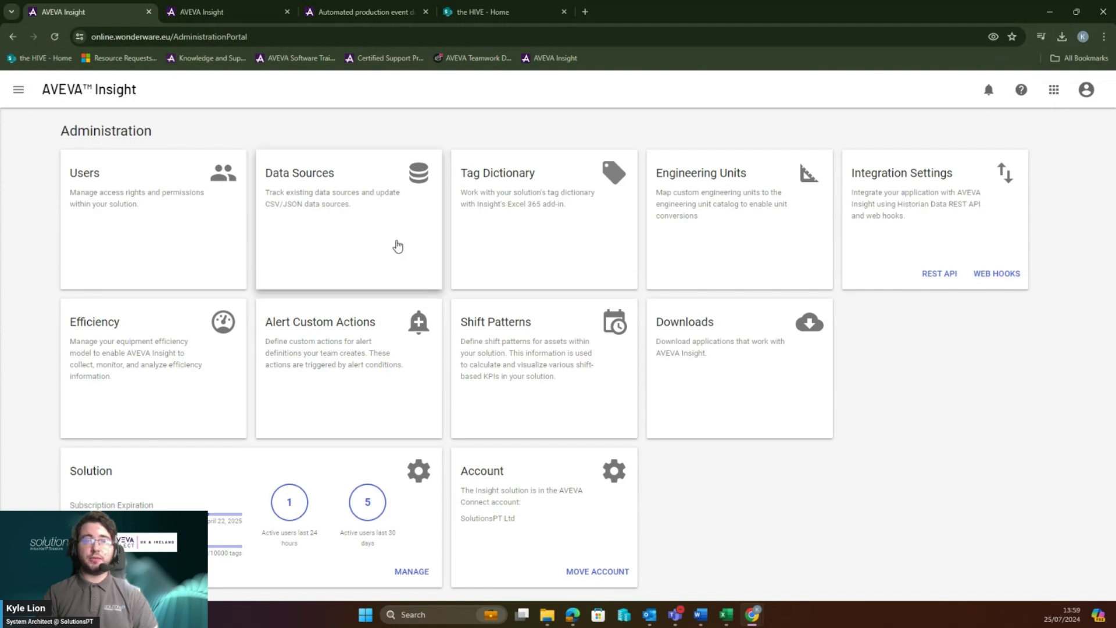
click(397, 247)
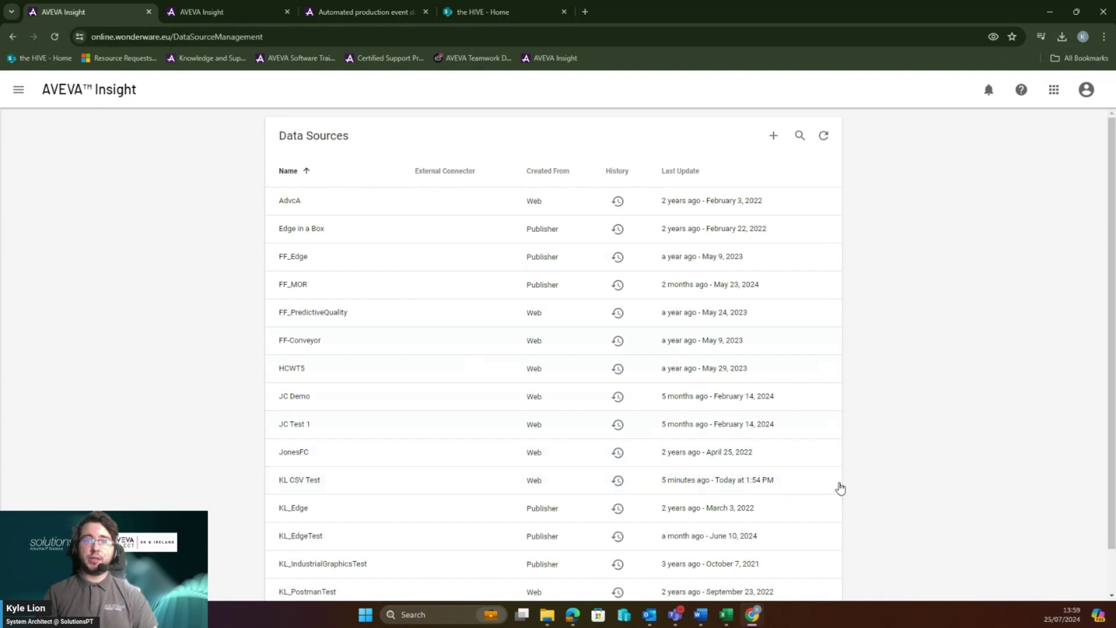
click(829, 480)
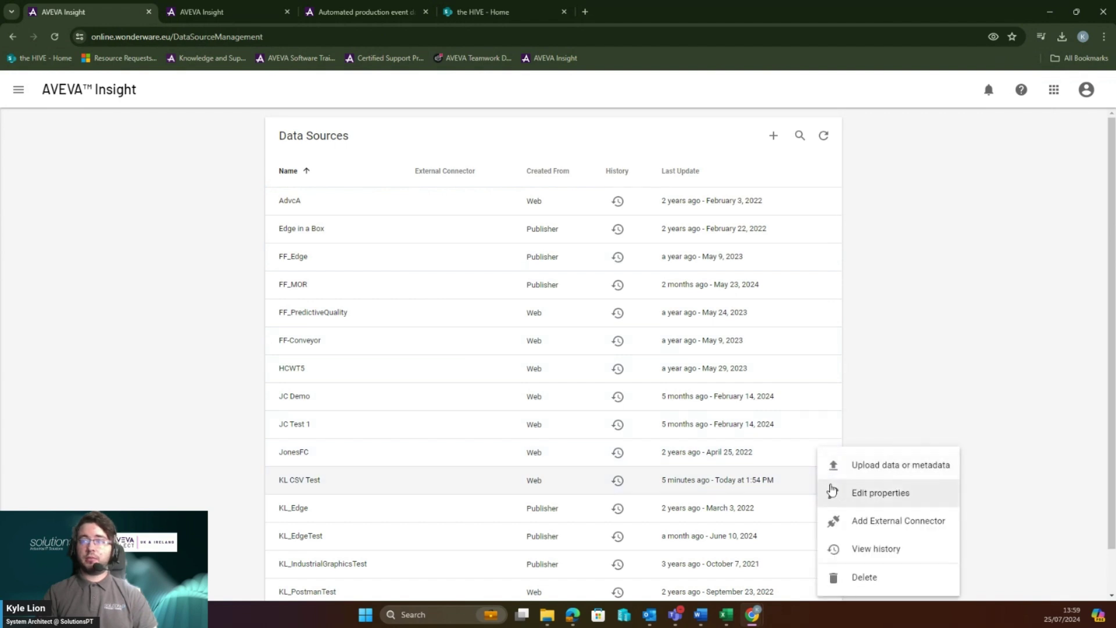
click(832, 463)
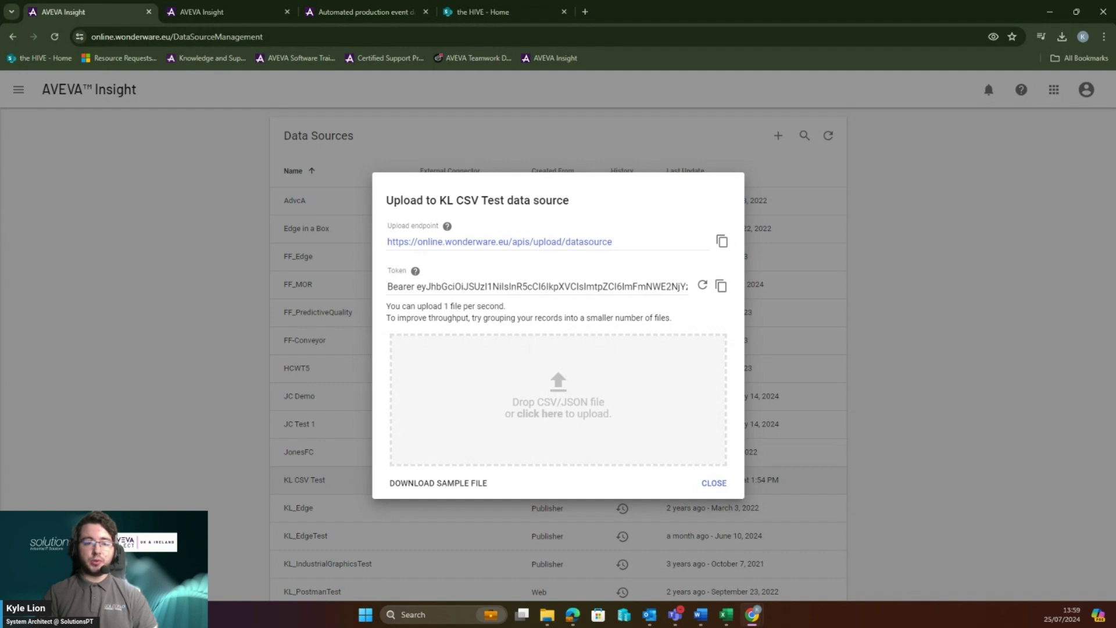
key(super+e)
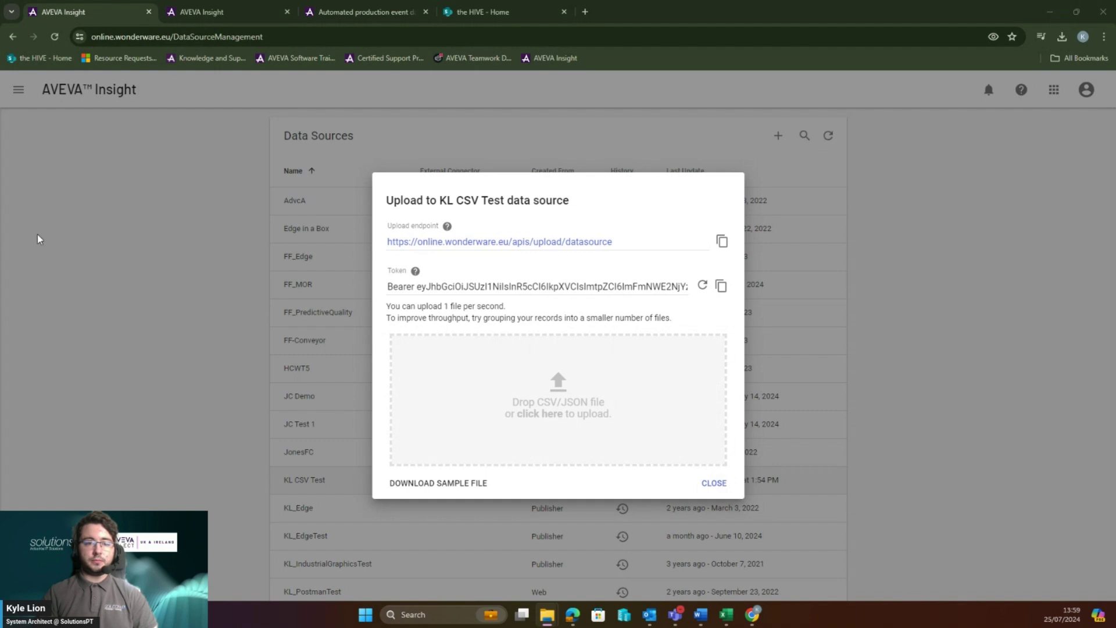
drag(39, 238, 637, 407)
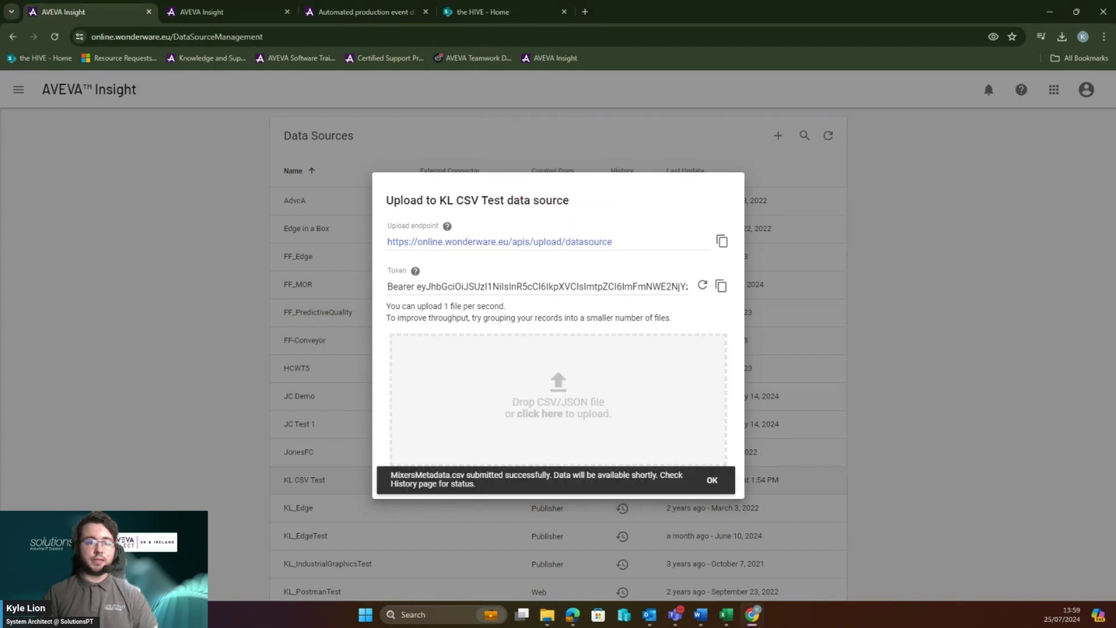
drag(329, 279, 583, 396)
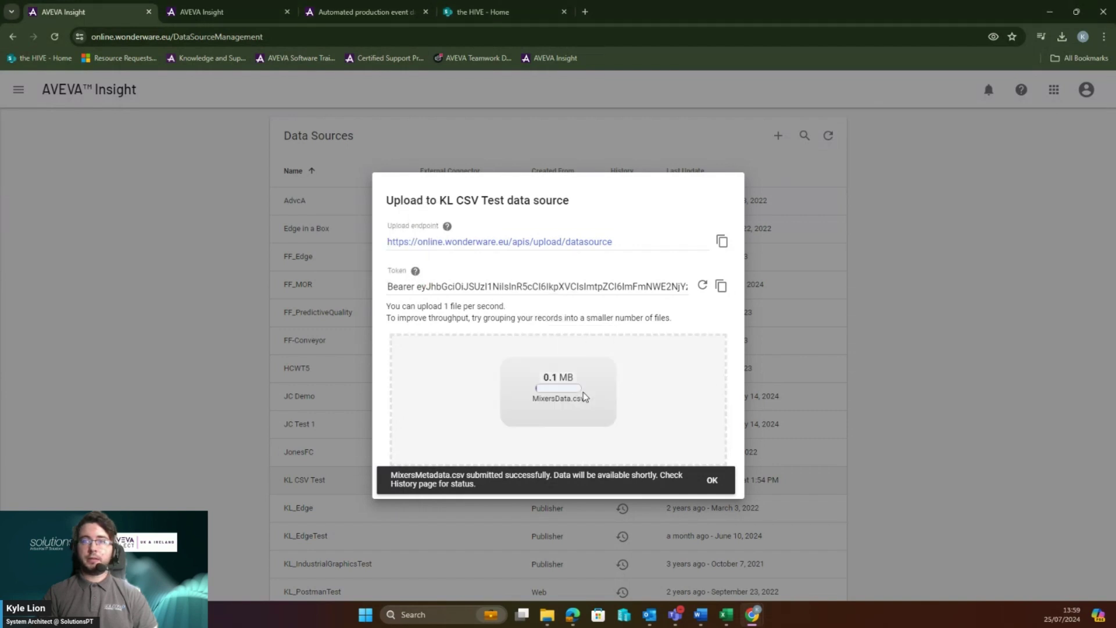
click(712, 481)
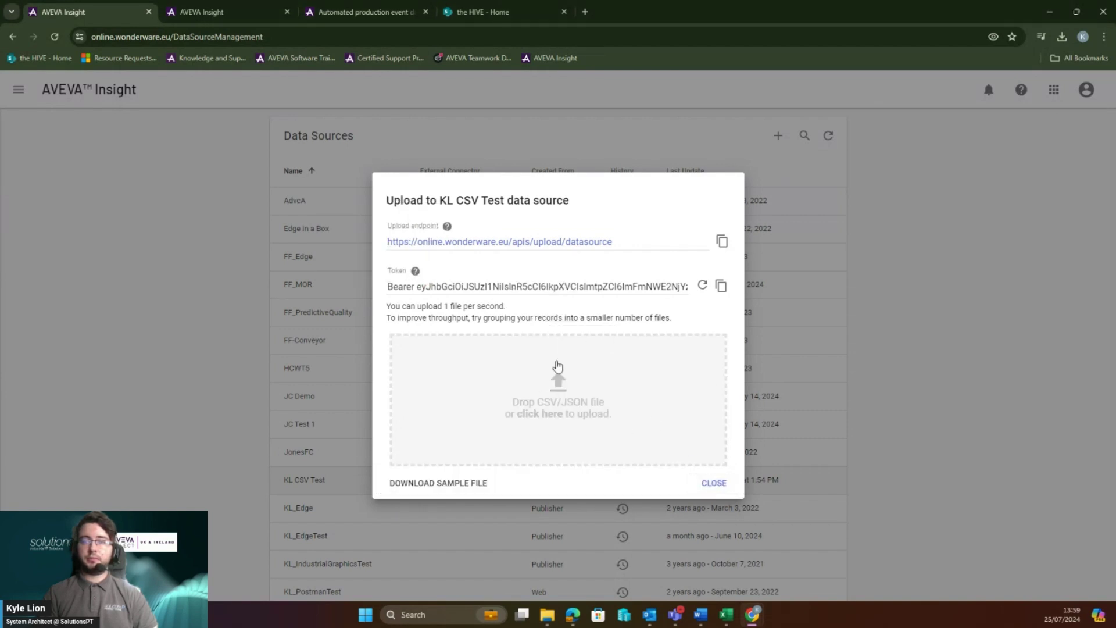
click(714, 483)
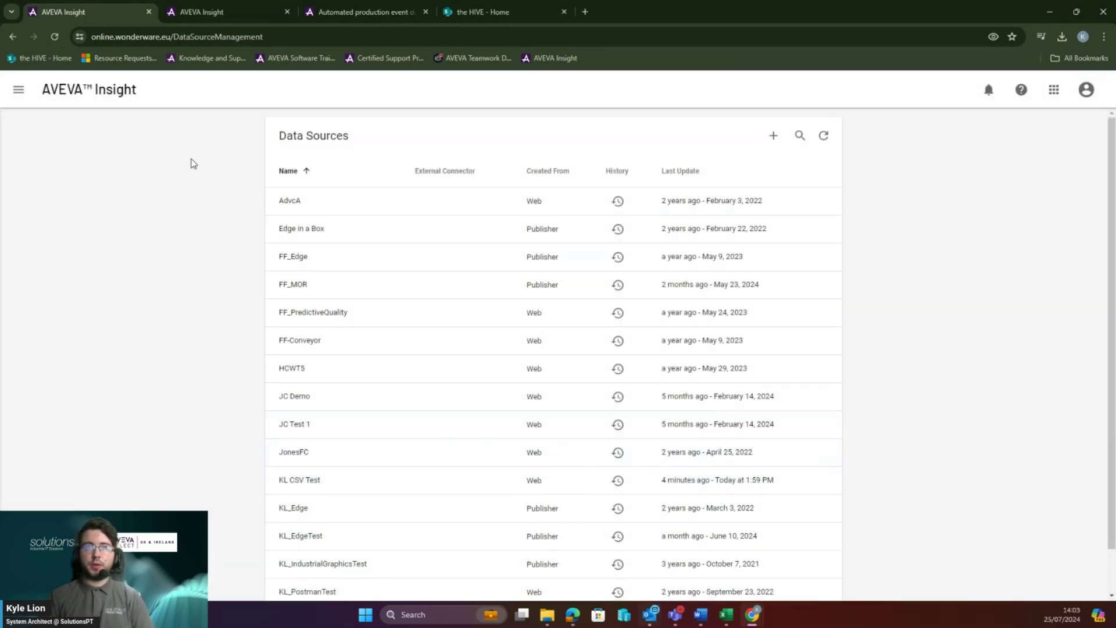
Go from the Insight home page to the Mixer asset type.
click(19, 91)
click(47, 133)
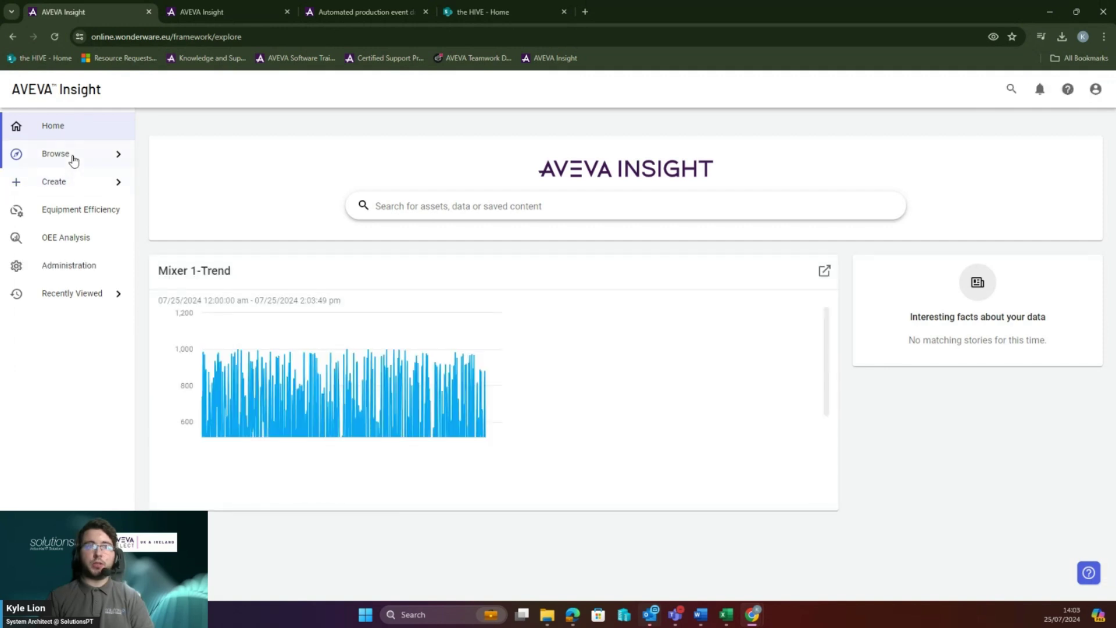
click(72, 161)
click(194, 241)
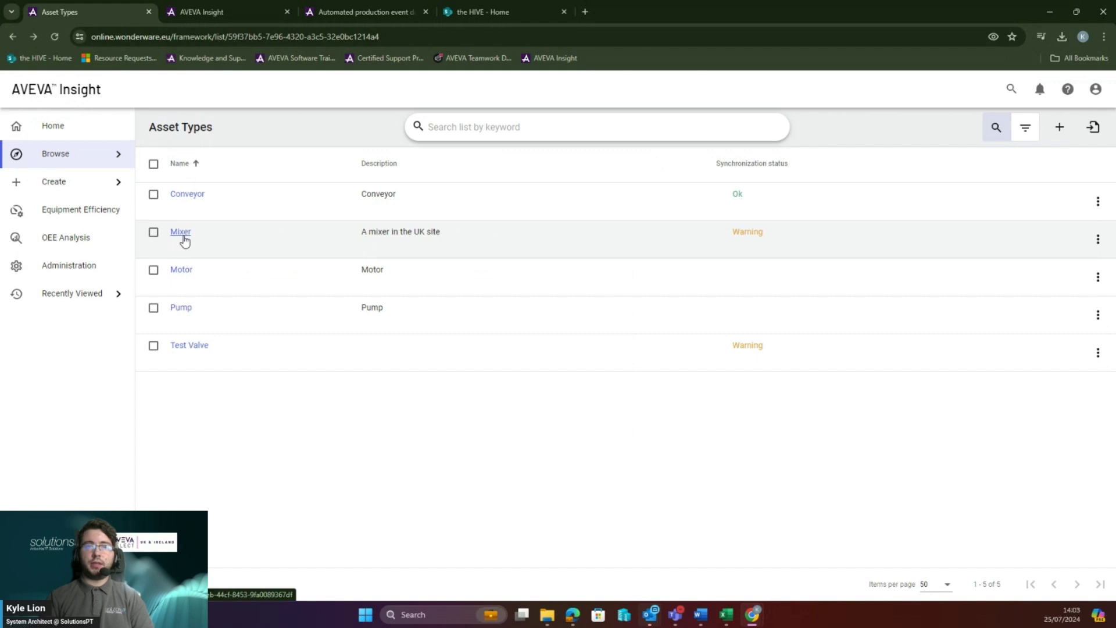
click(184, 238)
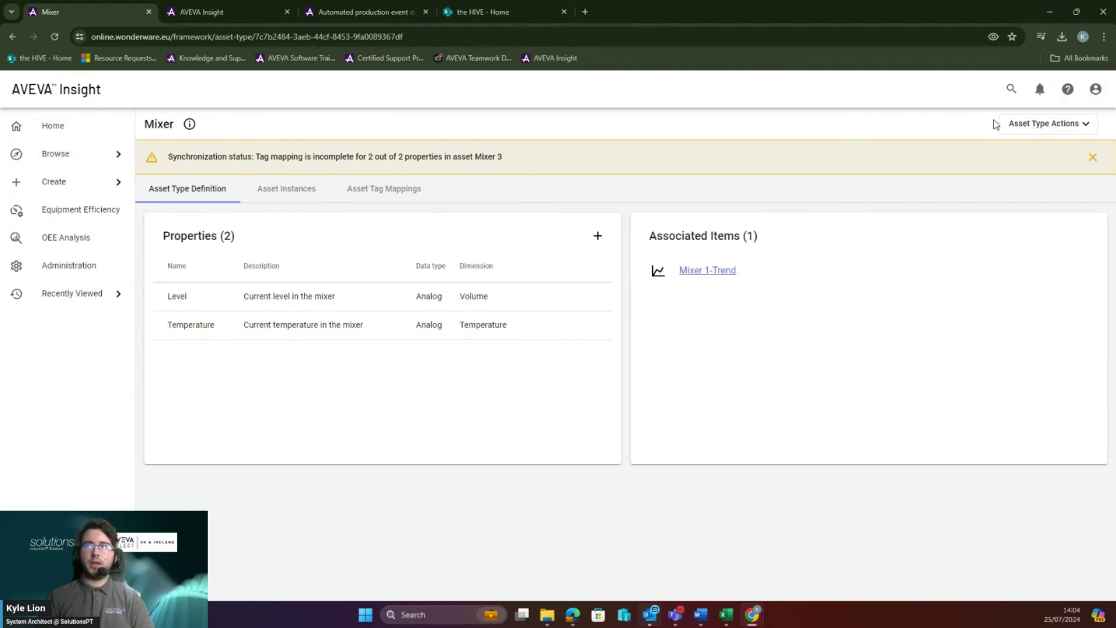
Import Mixer_mappingsComplete.csv as Mixer tag mappings and list the Mixer asset instances.
click(1045, 123)
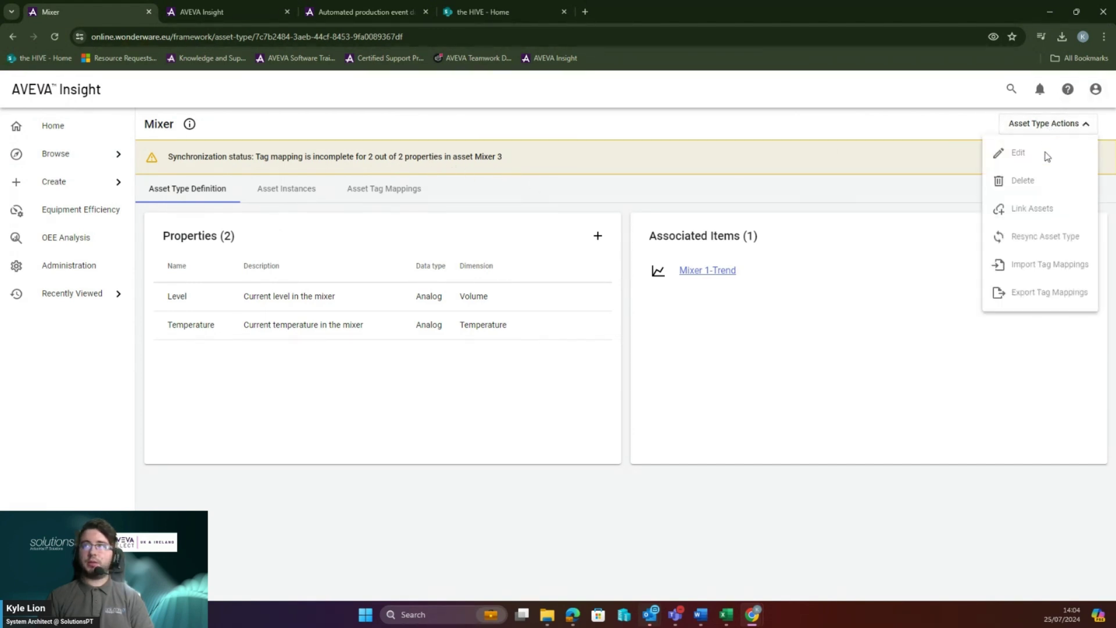
click(1045, 265)
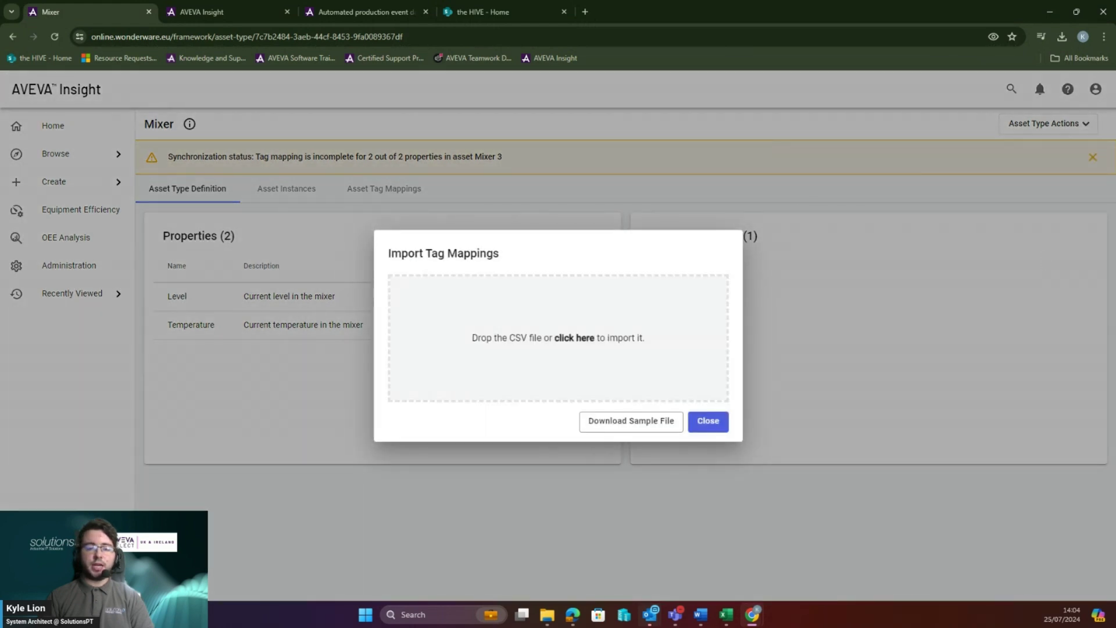
key(super+e)
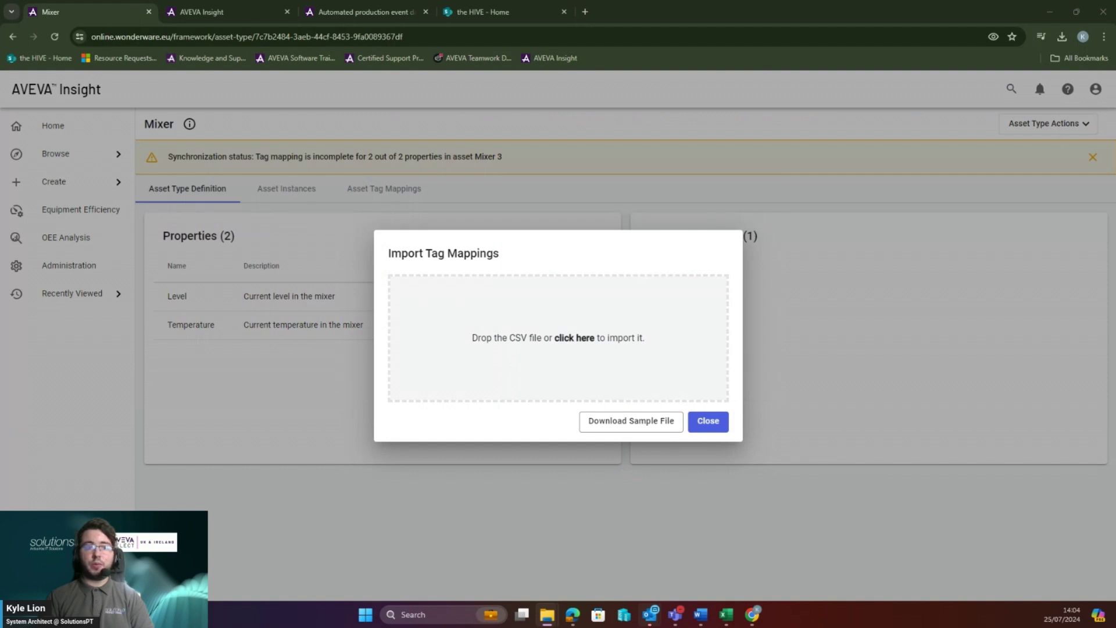
drag(0, 215, 643, 357)
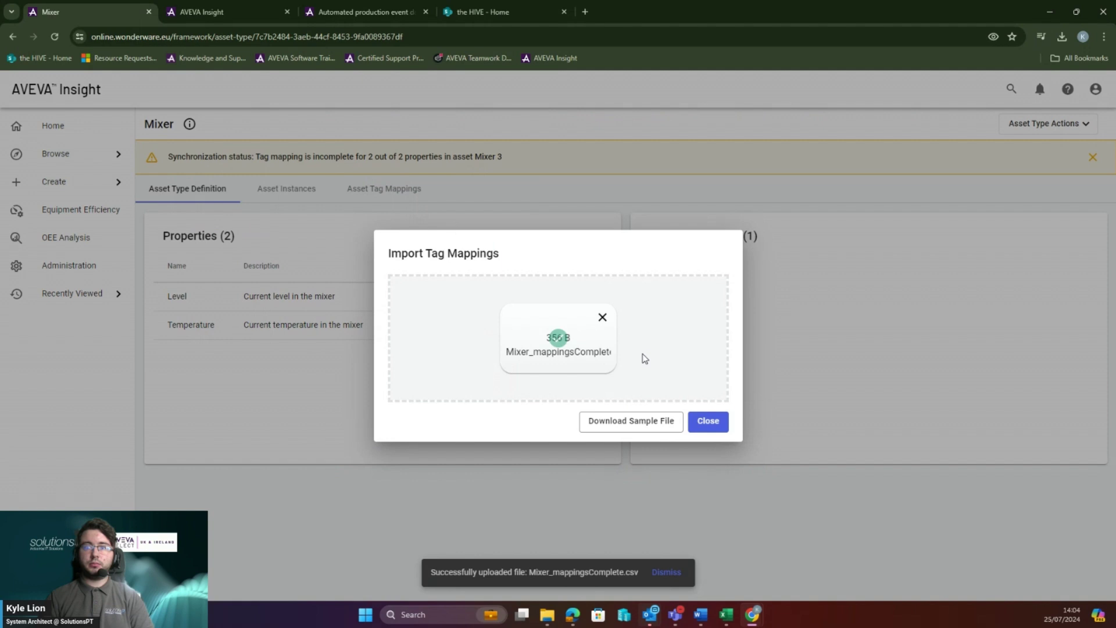
click(710, 423)
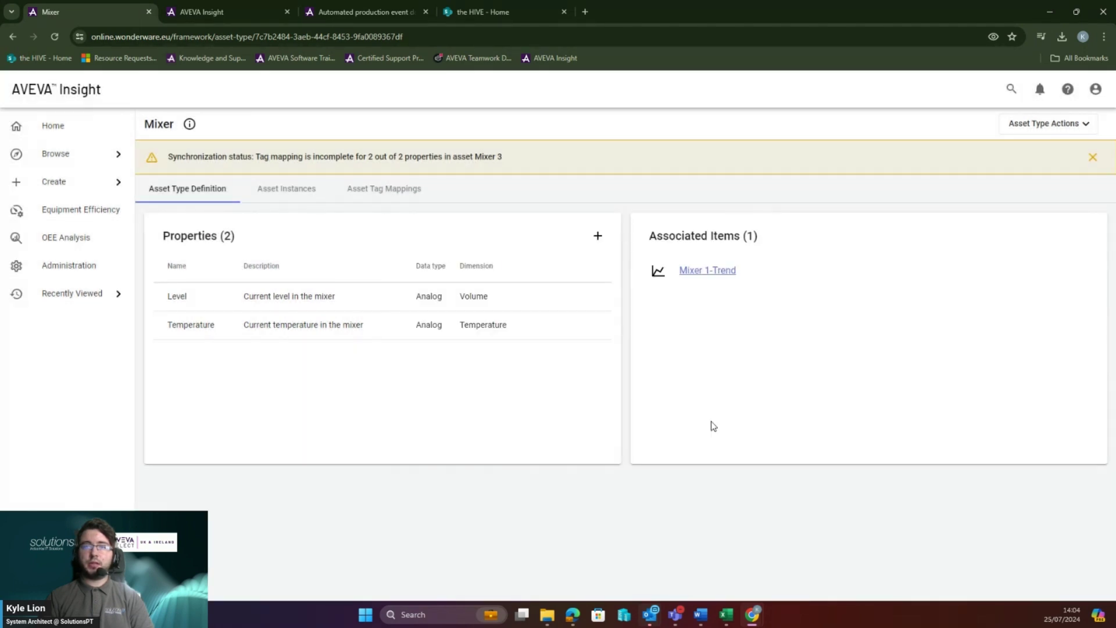
click(304, 195)
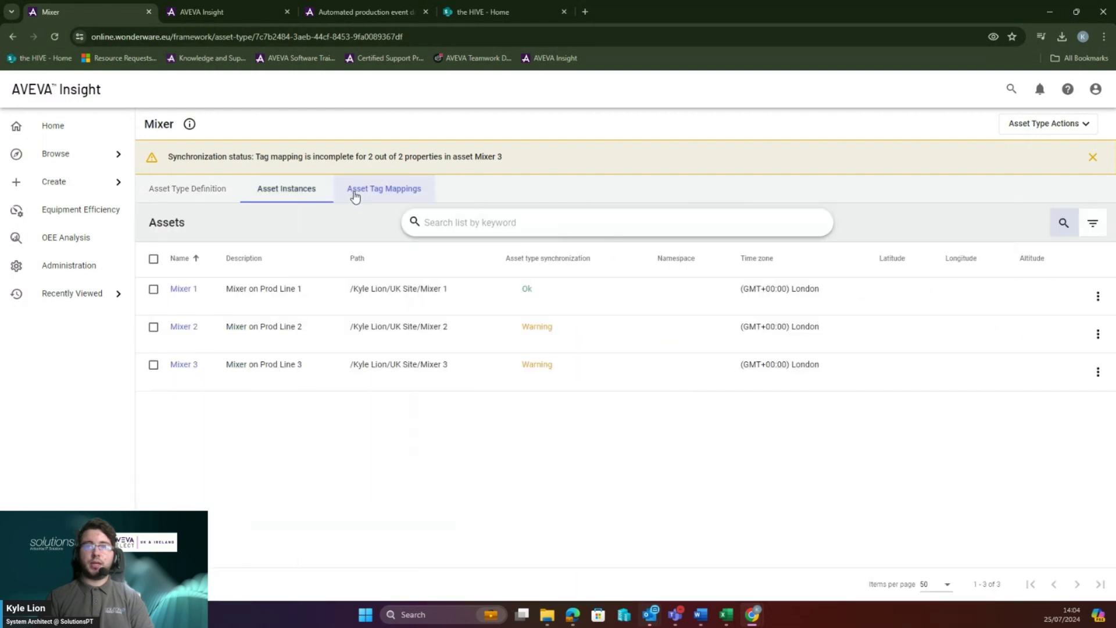
Review the six Mixer tag mappings, check Mixer's Ok status in Asset Types, and reopen Mixer.
click(357, 194)
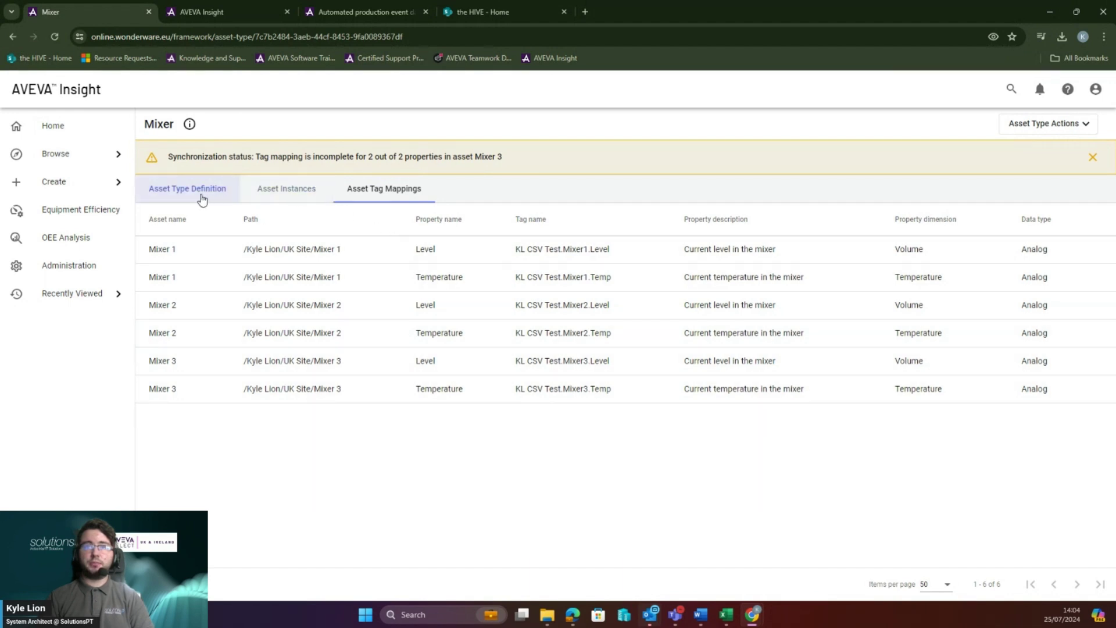
click(92, 154)
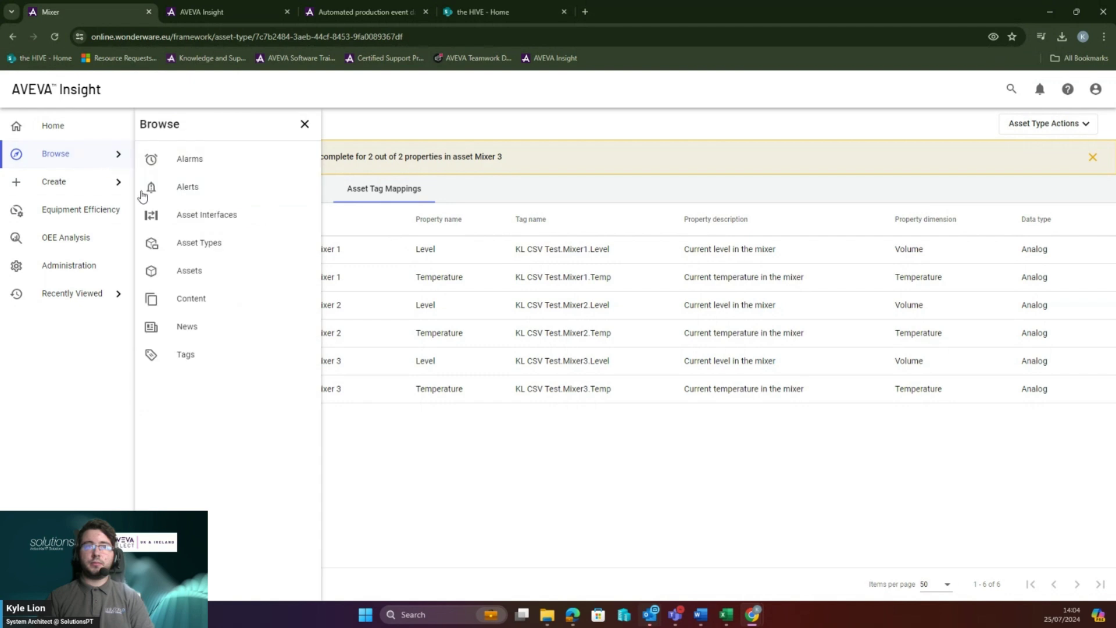
click(184, 249)
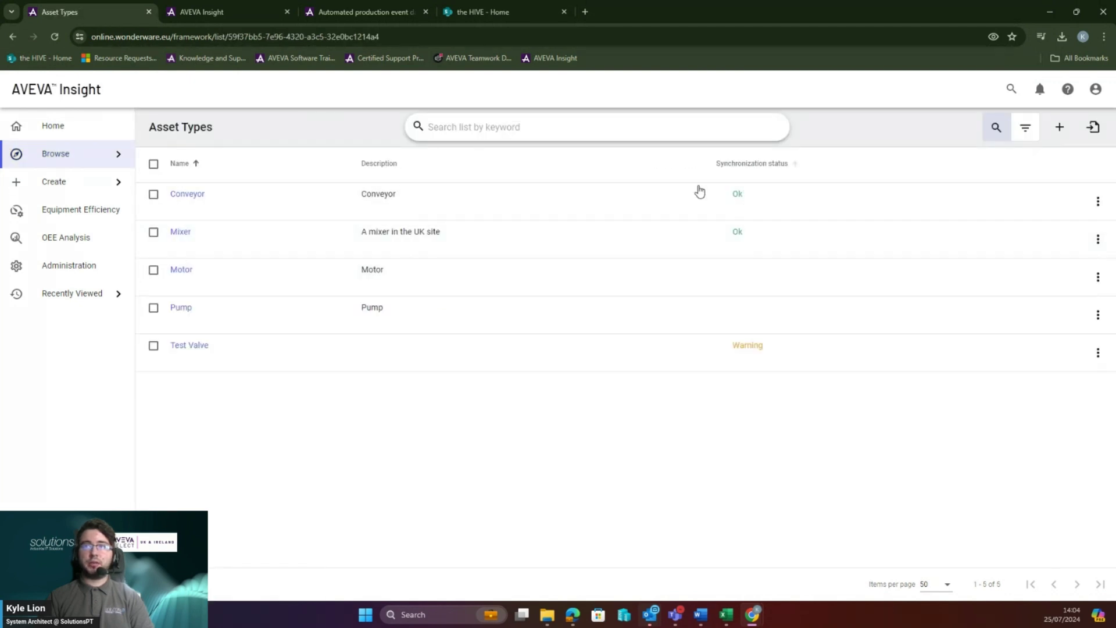
click(180, 232)
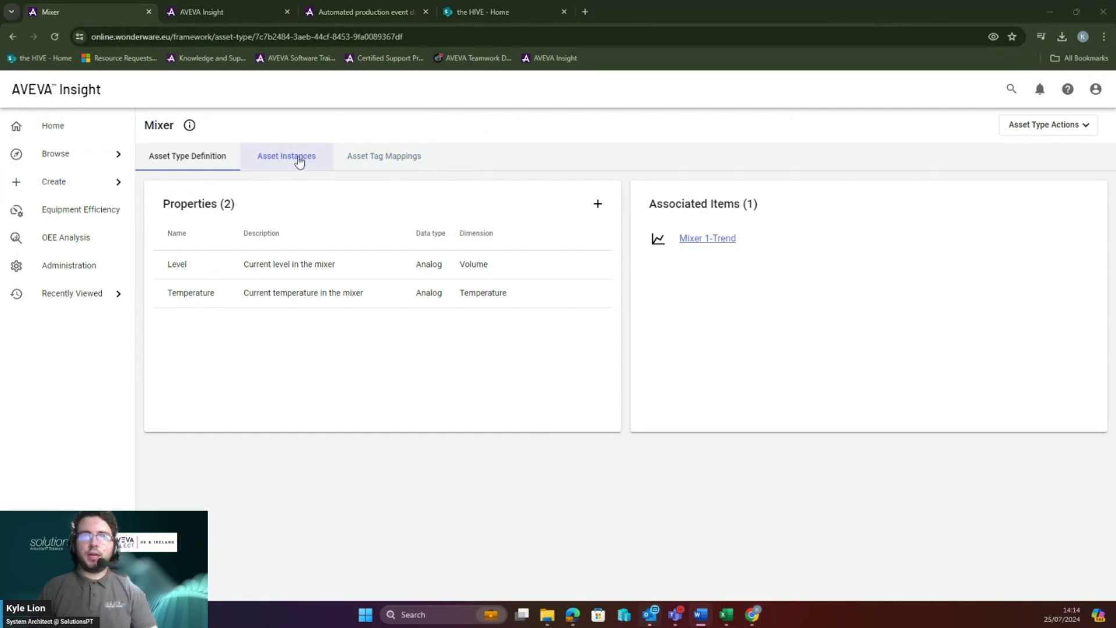
Open Mixer 2's auto-generated Mixer 2-Trend and show yesterday's Level and Temp data.
click(299, 160)
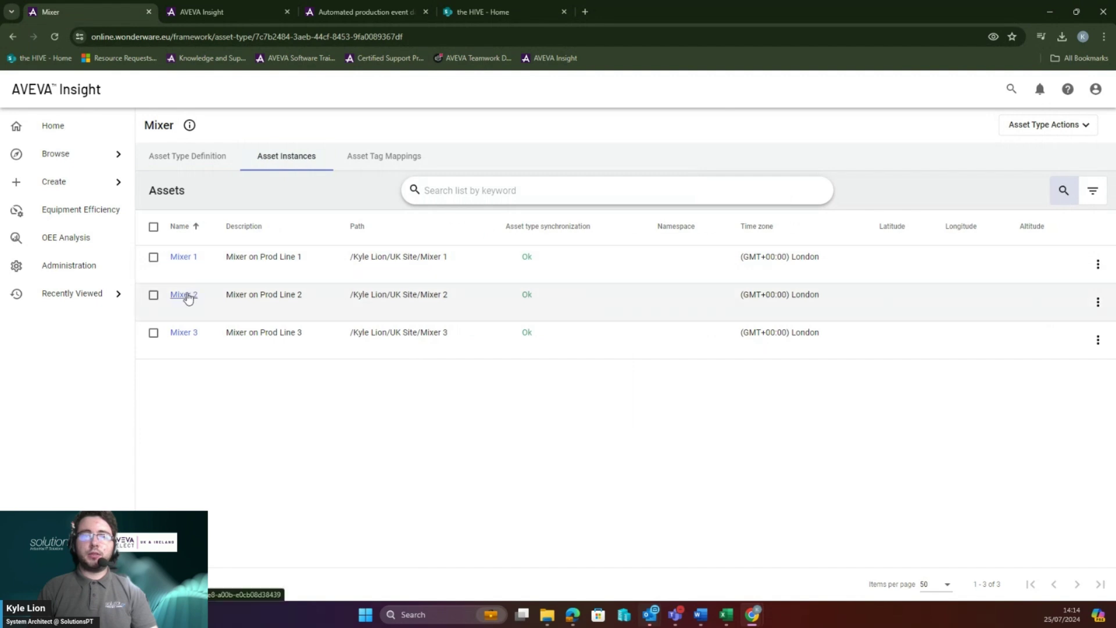
click(185, 295)
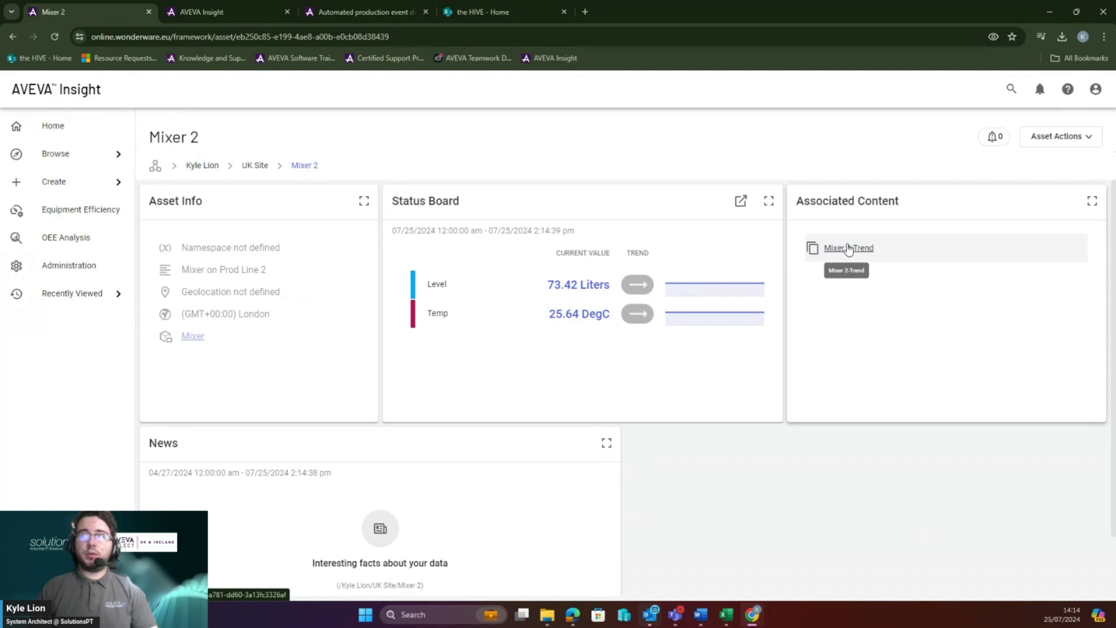
click(849, 249)
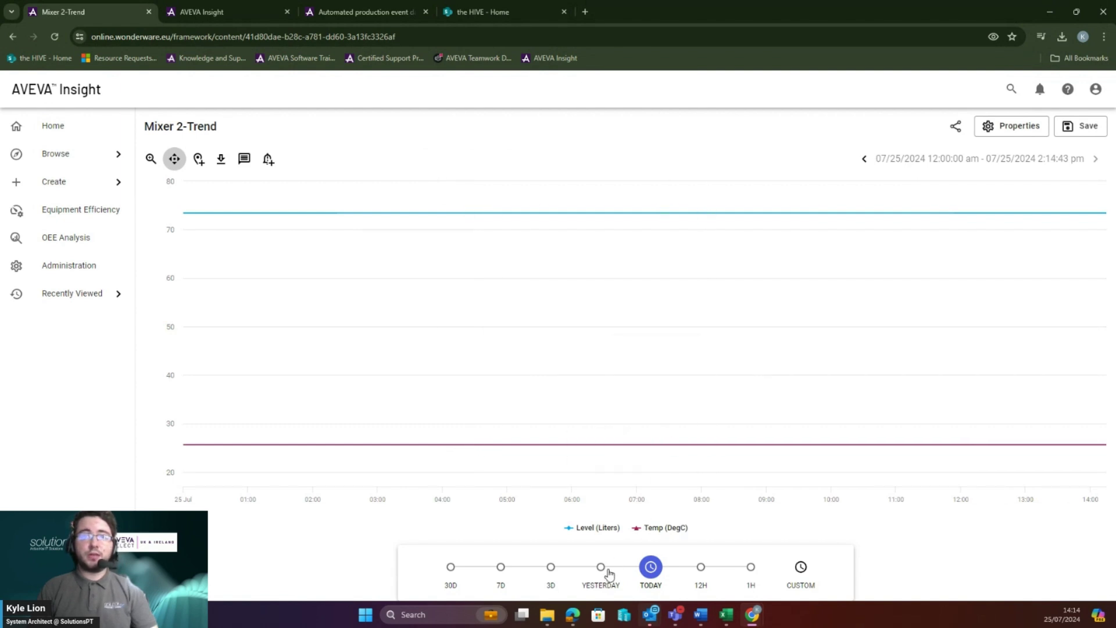
click(602, 574)
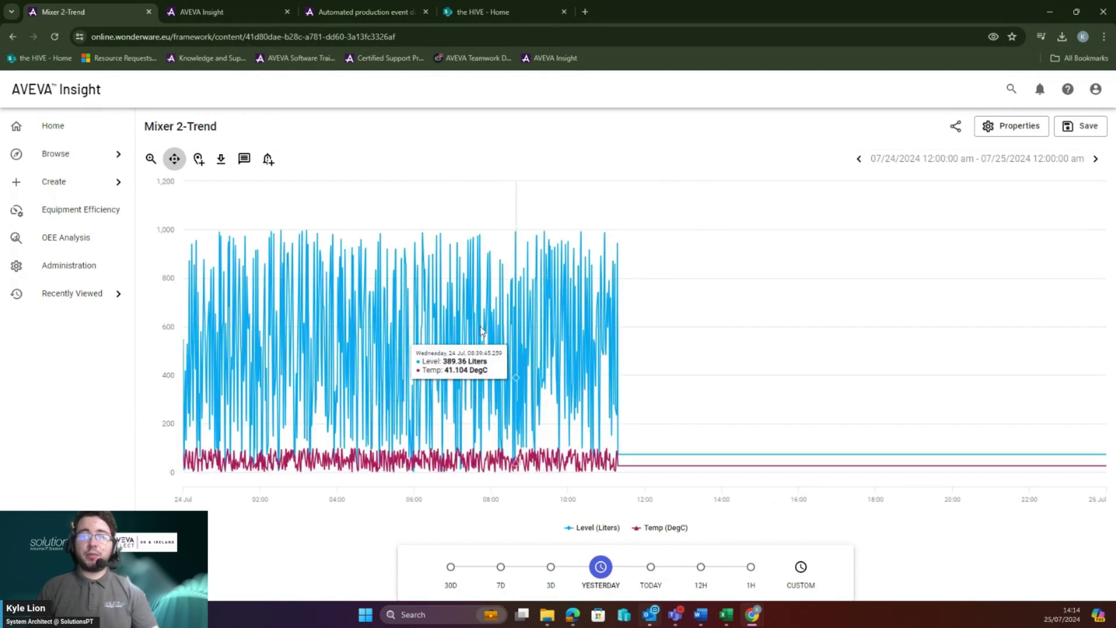
mouse_move(591, 532)
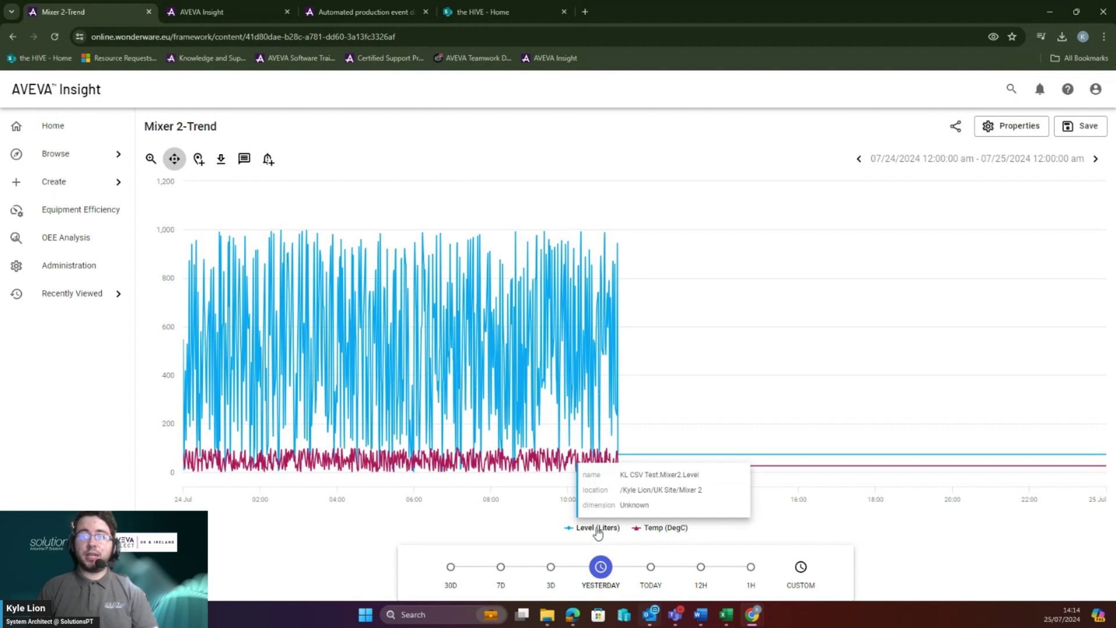
mouse_move(666, 530)
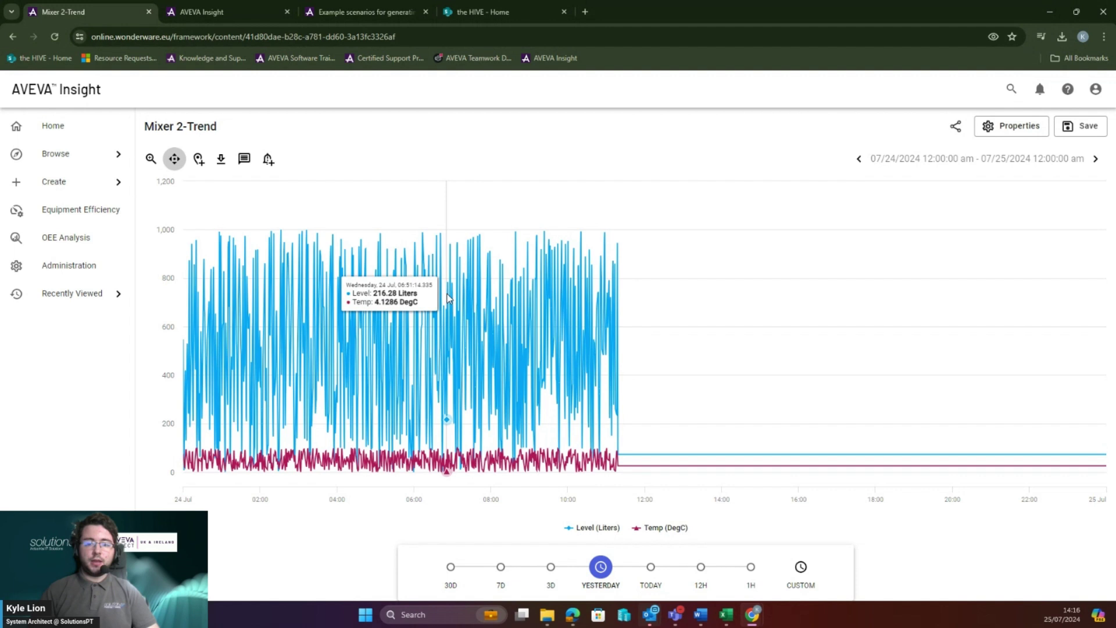
Switch to the AVEVA docs tab and scroll through the asset type example scenarios page.
click(372, 12)
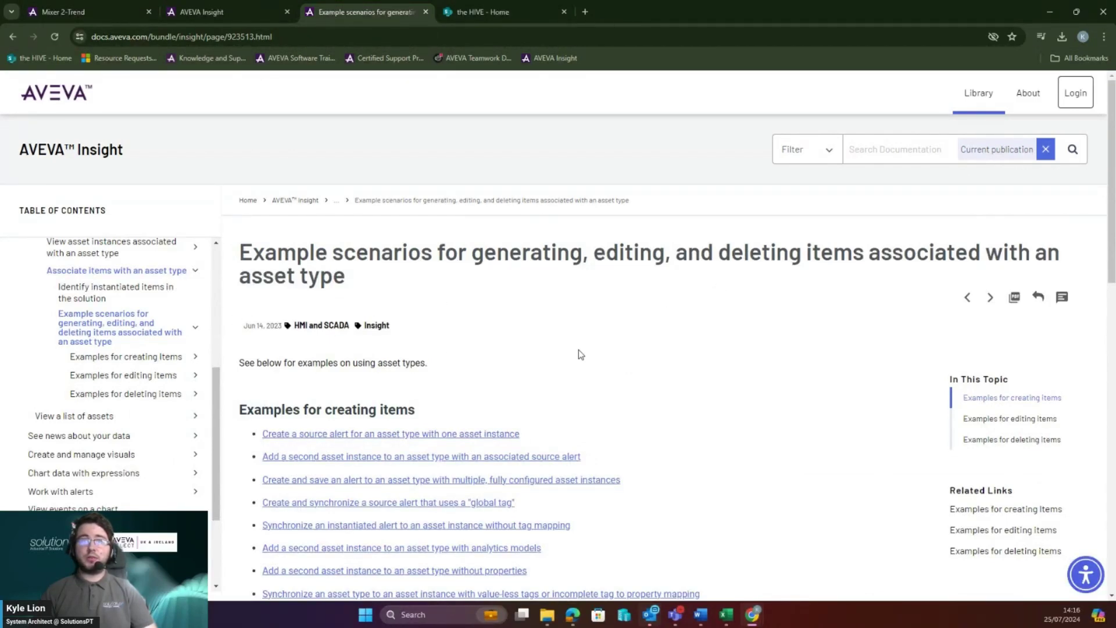
scroll(577, 350, down, 2)
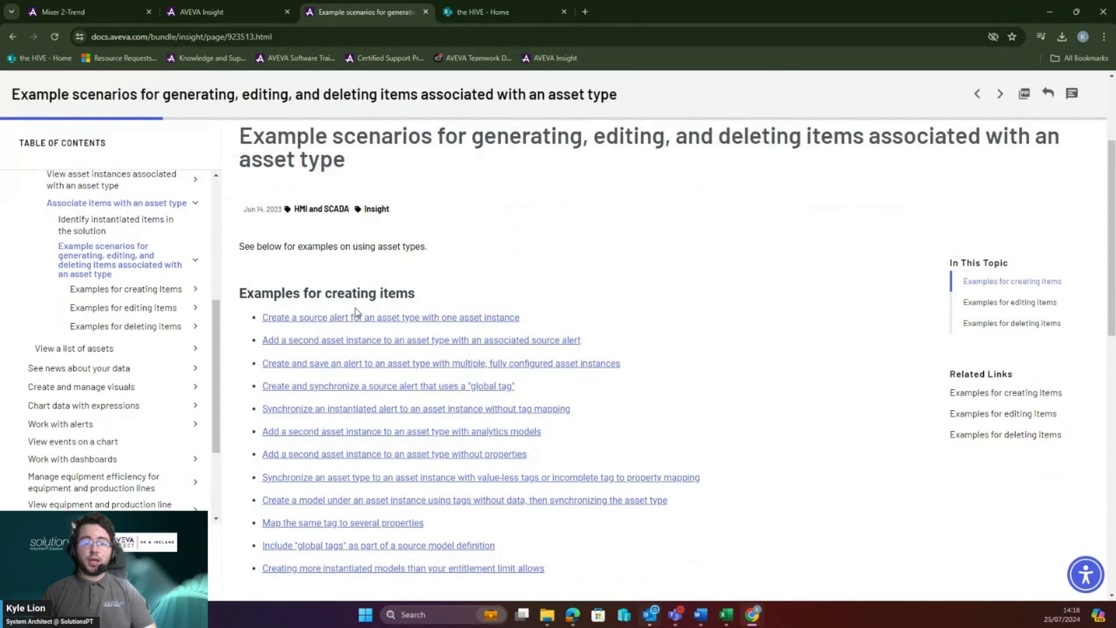
scroll(93, 233, up, 4)
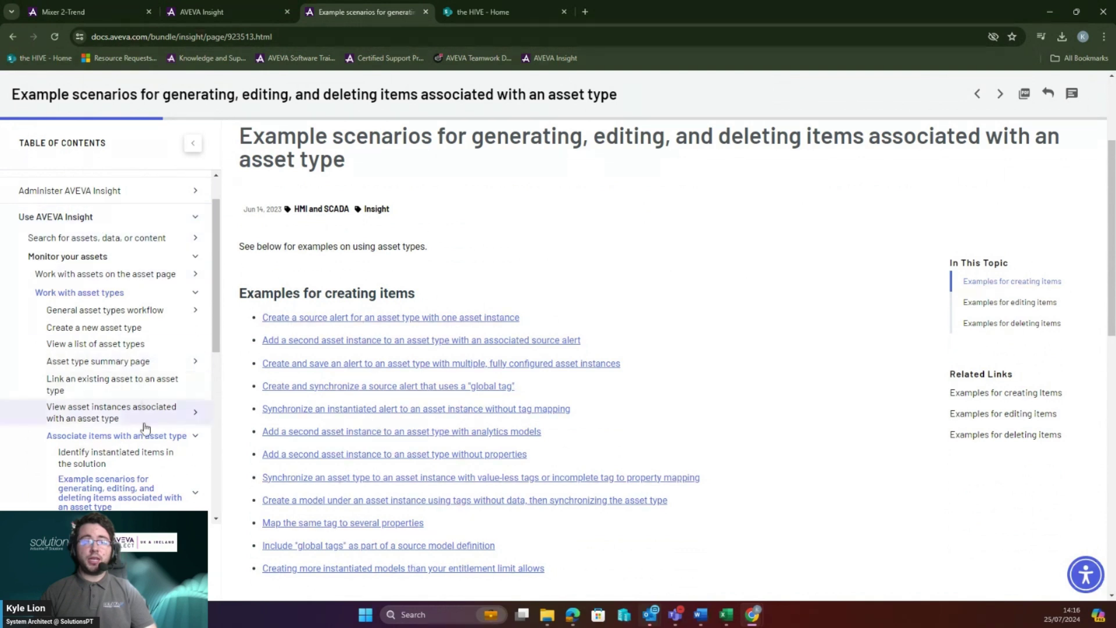
scroll(137, 444, down, 1)
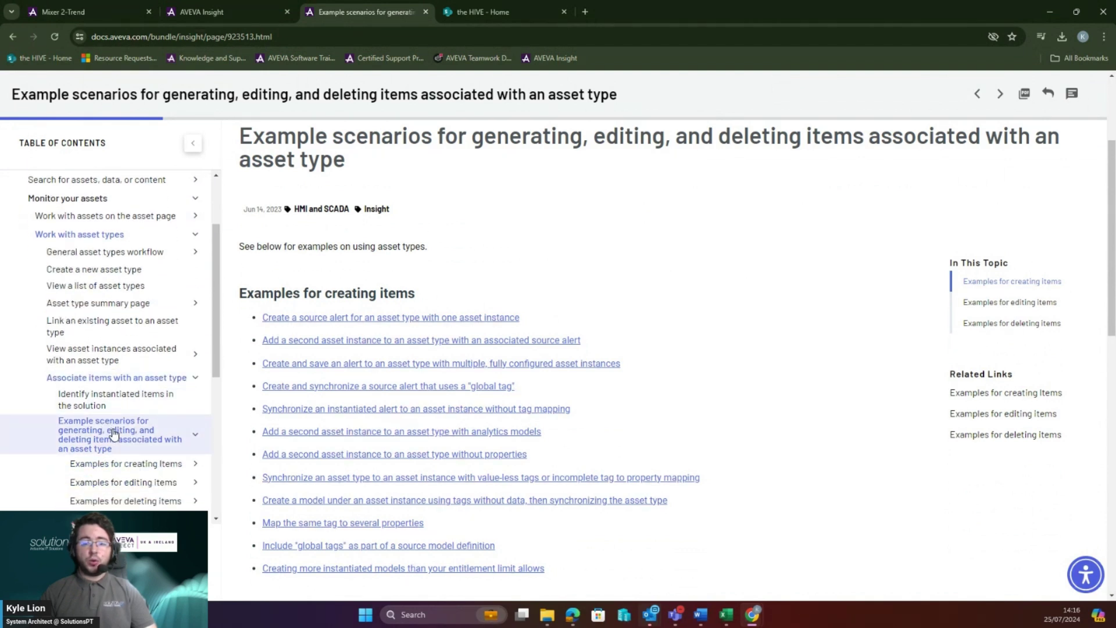
scroll(862, 223, up, 1)
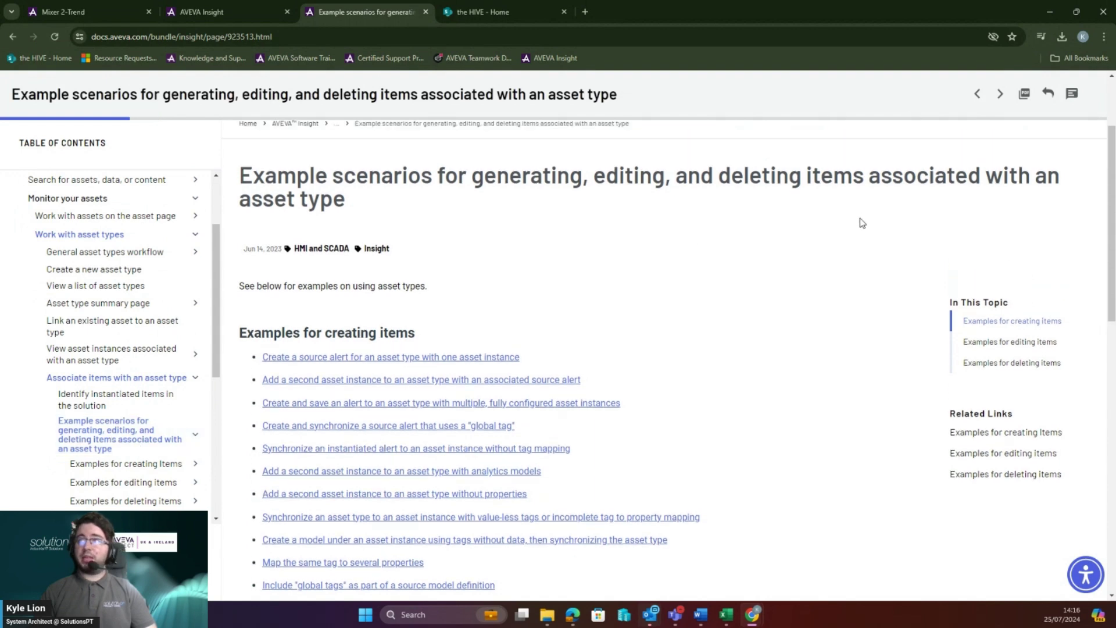
scroll(862, 223, up, 2)
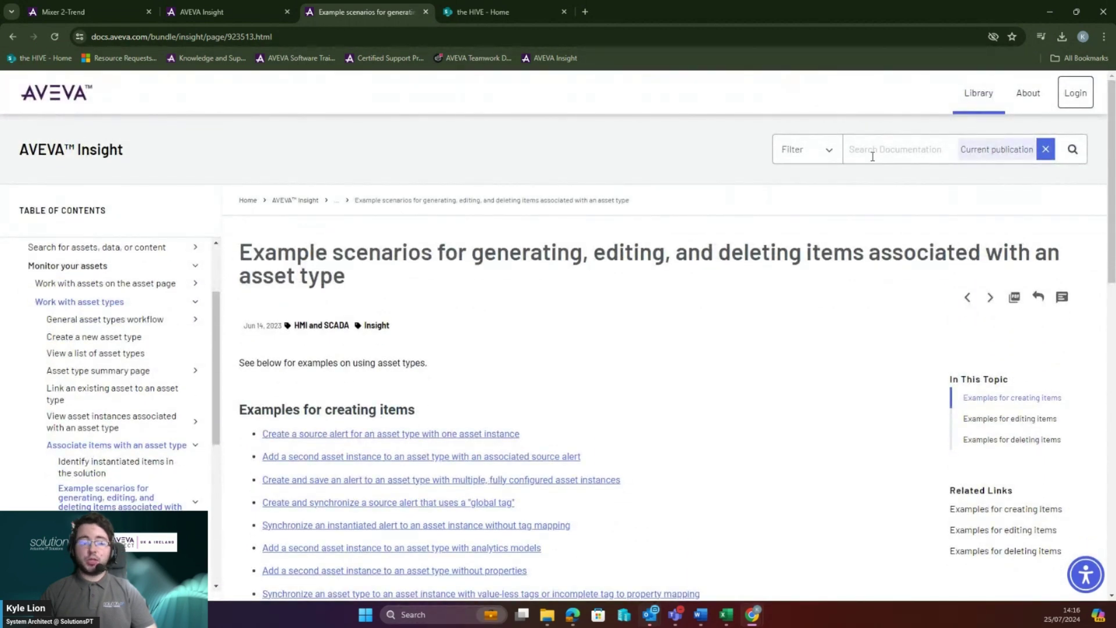